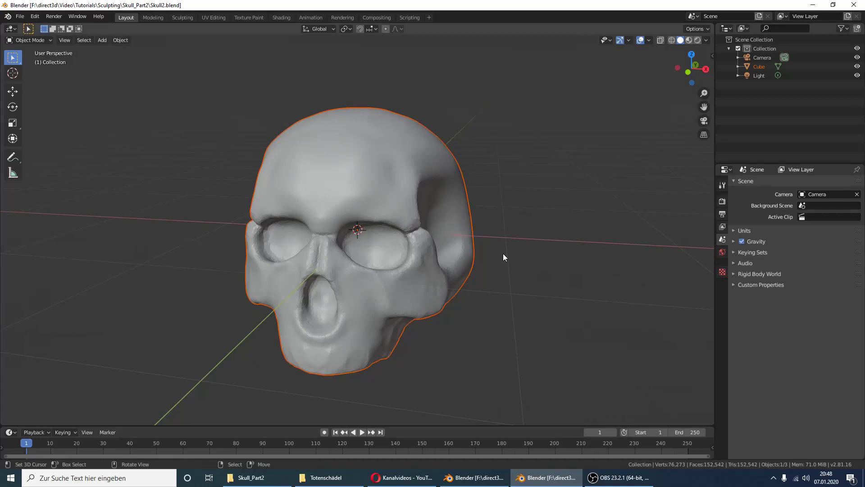
Orbit around the rough skull sculpt, then switch to the reference skull window and view it from below.
middle_click_drag(503, 253, 455, 281)
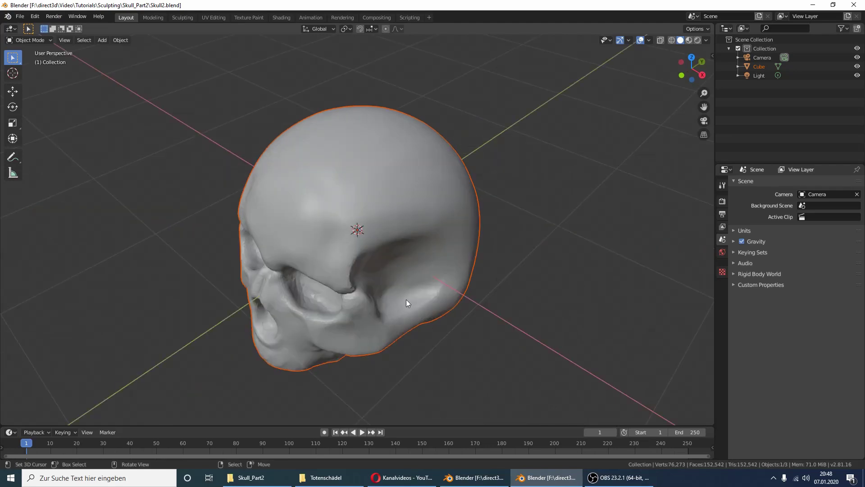
mouse_move(408, 345)
middle_mouse_down()
mouse_move(447, 275)
mouse_move(416, 288)
mouse_move(379, 258)
mouse_move(352, 134)
middle_mouse_up()
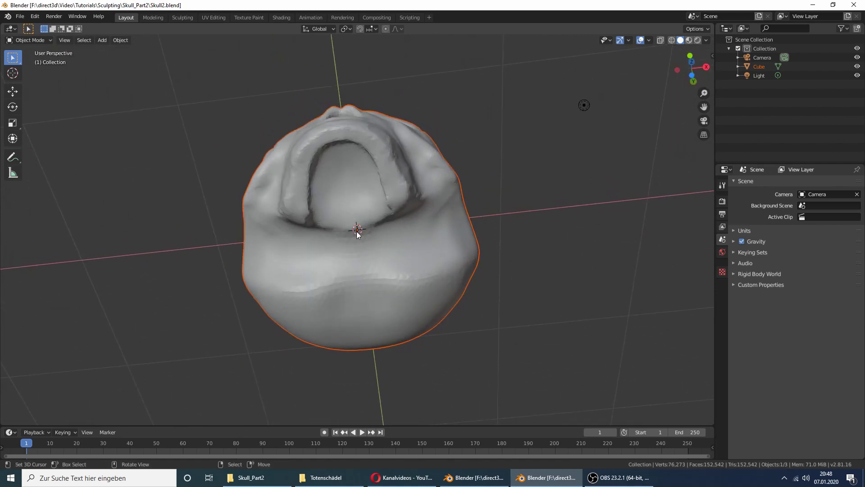
middle_click_drag(355, 280, 355, 270)
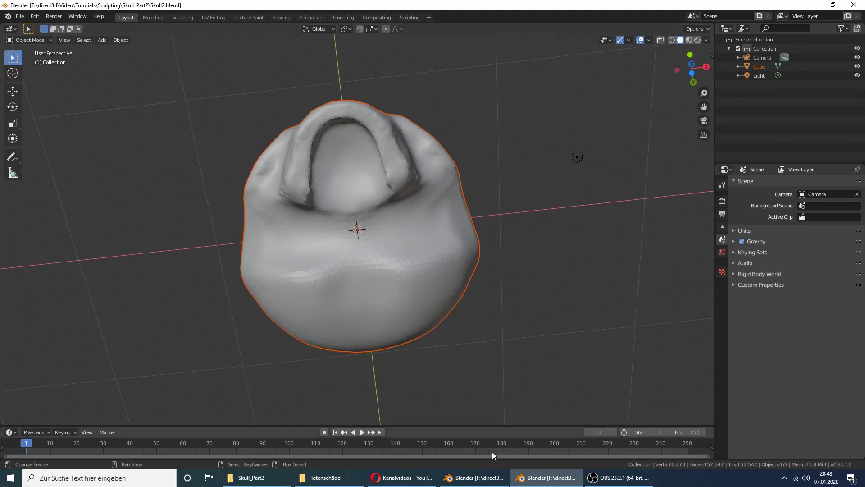
left_click(491, 478)
middle_click_drag(439, 268, 431, 182)
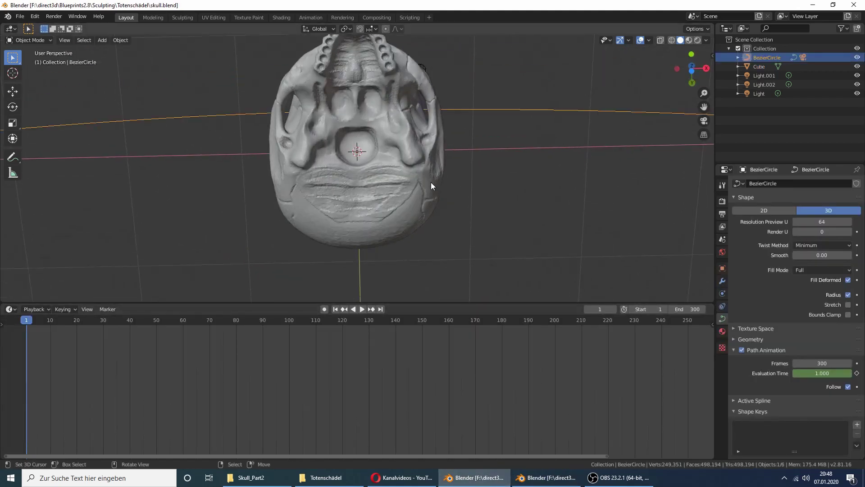
scroll(364, 136, "up", 2)
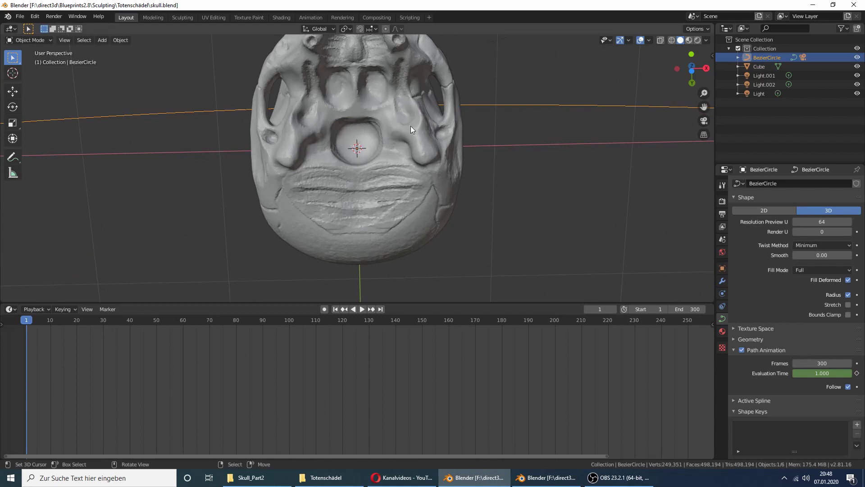
mouse_move(398, 157)
middle_mouse_down()
mouse_move(355, 181)
mouse_move(348, 162)
middle_mouse_up()
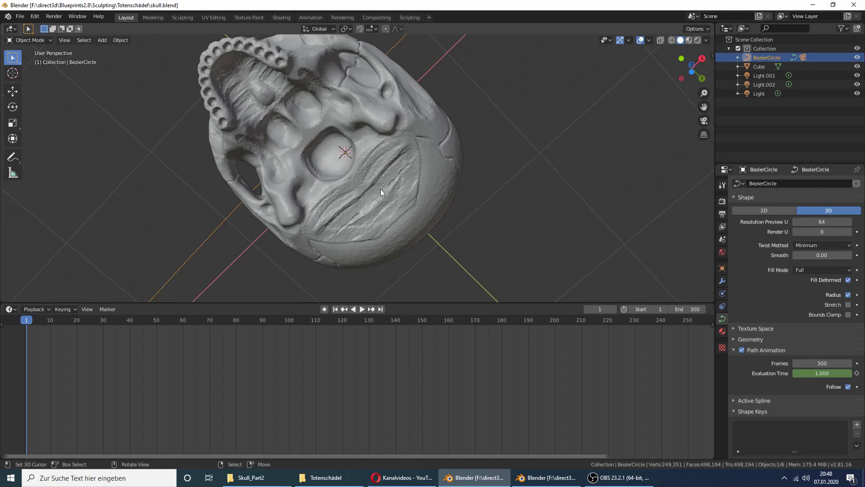
mouse_move(397, 150)
middle_mouse_down()
mouse_move(369, 204)
mouse_move(400, 234)
mouse_move(360, 220)
mouse_move(382, 186)
middle_mouse_up()
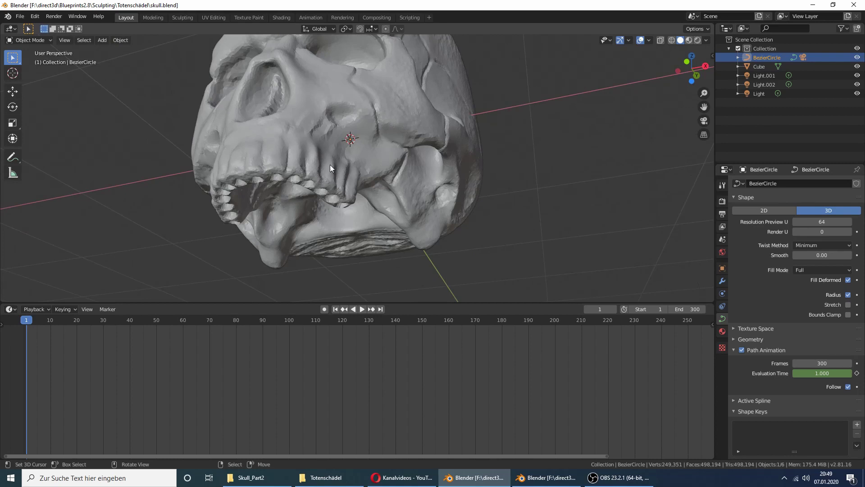
mouse_move(330, 164)
middle_mouse_down()
mouse_move(283, 91)
mouse_move(277, 146)
middle_mouse_up()
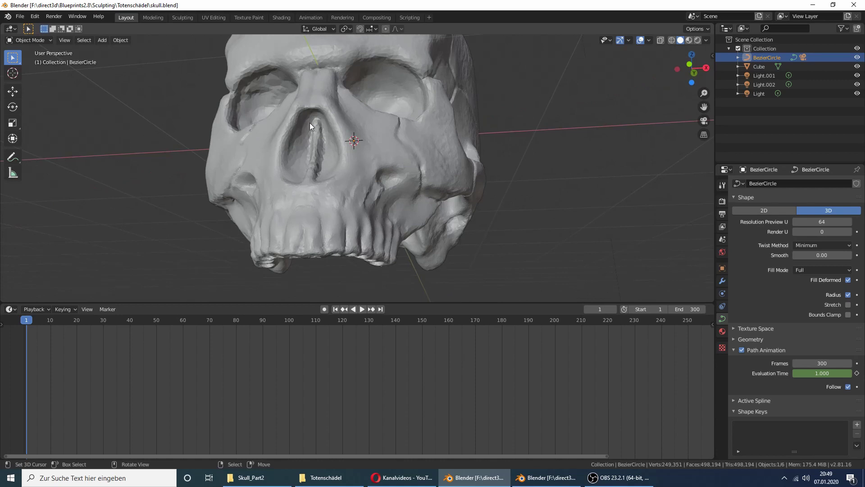
mouse_move(359, 142)
middle_mouse_down()
mouse_move(326, 137)
mouse_move(260, 152)
mouse_move(299, 232)
mouse_move(309, 218)
mouse_move(296, 201)
middle_mouse_up()
scroll(248, 161, "up", 3)
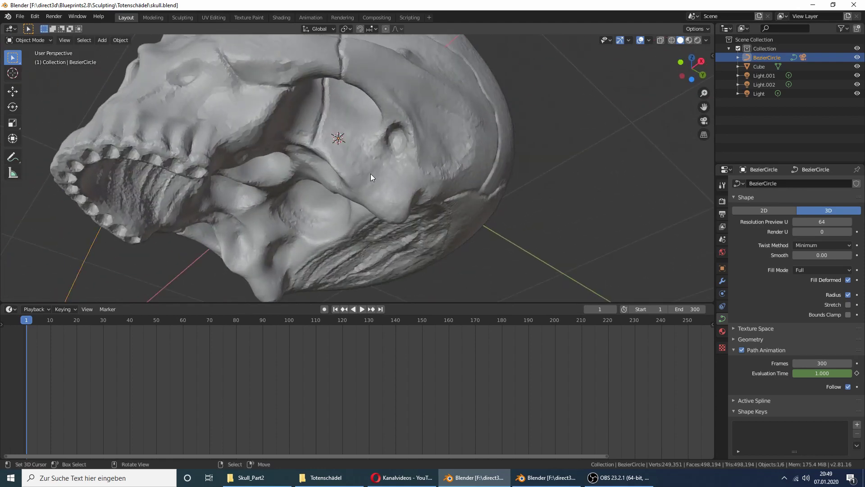
mouse_move(370, 174)
middle_mouse_down()
mouse_move(331, 183)
mouse_move(308, 203)
mouse_move(371, 209)
middle_mouse_up()
scroll(348, 198, "up", 1)
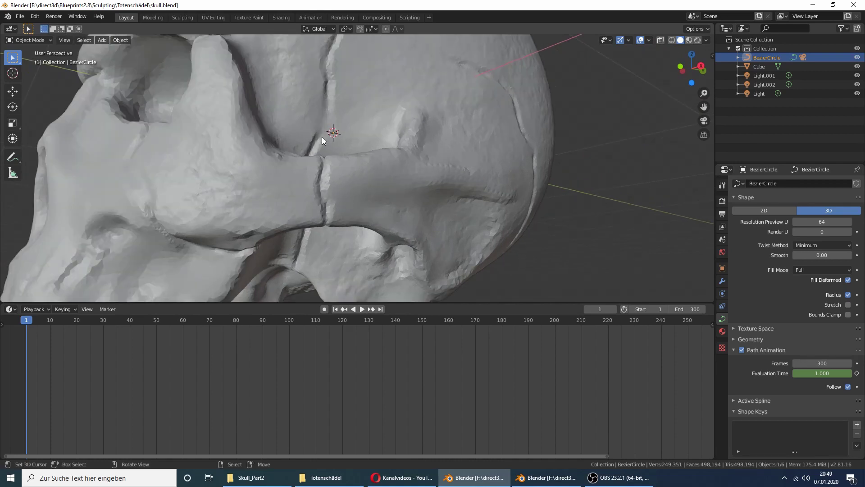
middle_click_drag(322, 137, 321, 137)
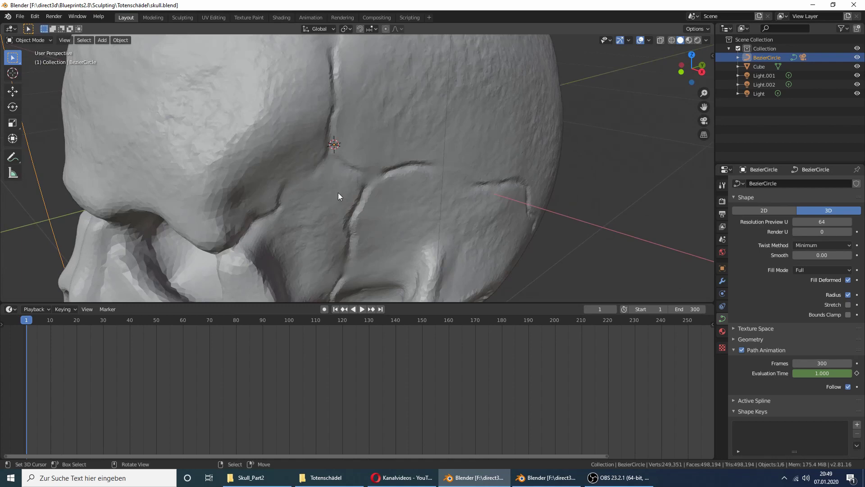
scroll(338, 193, "down", 1)
middle_click_drag(325, 110, 354, 148)
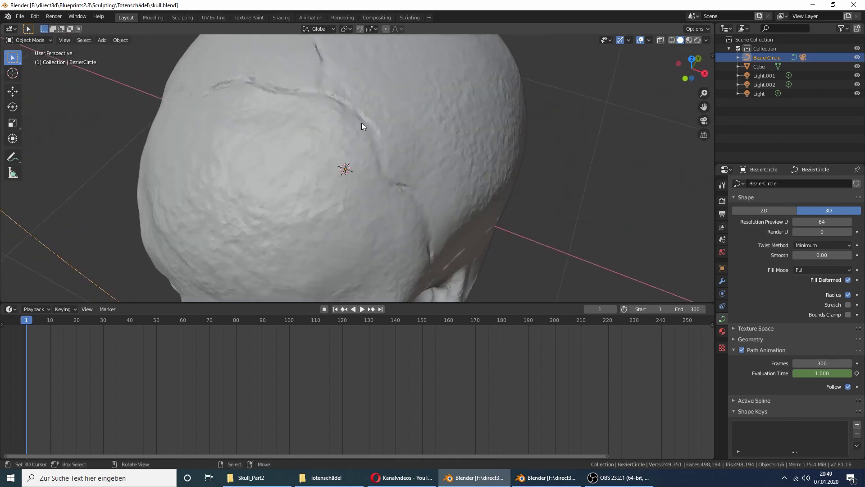
mouse_move(269, 84)
middle_mouse_down()
mouse_move(298, 85)
mouse_move(372, 58)
middle_mouse_up()
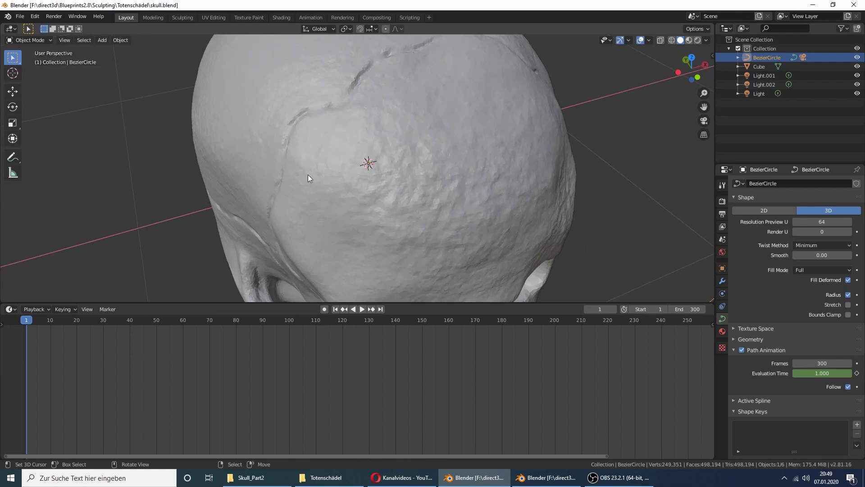
mouse_move(308, 174)
middle_mouse_down()
mouse_move(343, 132)
mouse_move(363, 78)
middle_mouse_up()
scroll(385, 175, "down", 4)
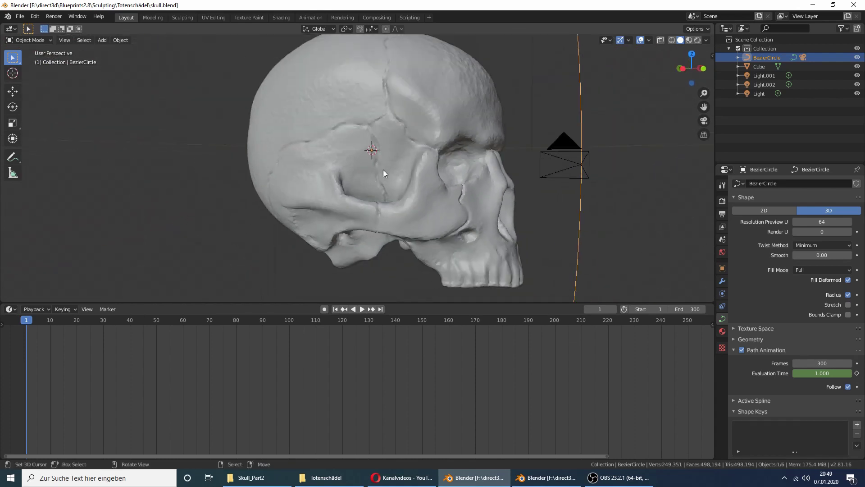
mouse_move(383, 169)
middle_mouse_down()
mouse_move(348, 117)
mouse_move(328, 123)
mouse_move(277, 172)
middle_mouse_up()
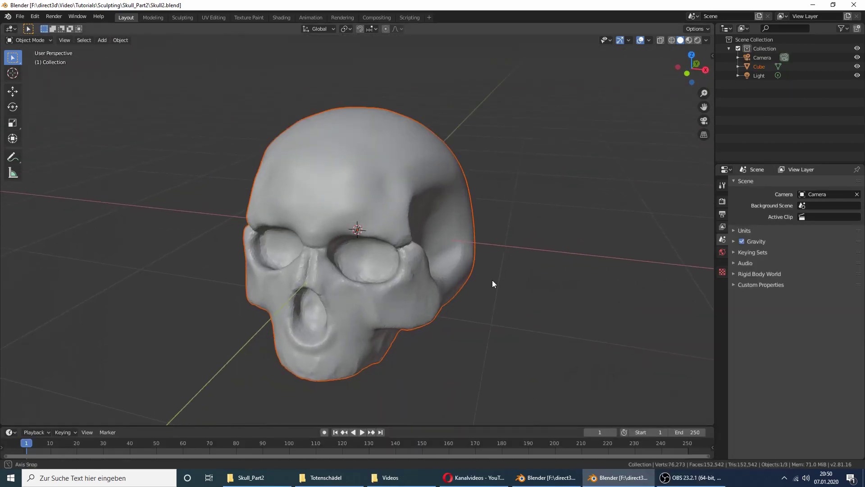
Add a cylinder mesh and scale it down inside the skull.
scroll(495, 283, "down", 1)
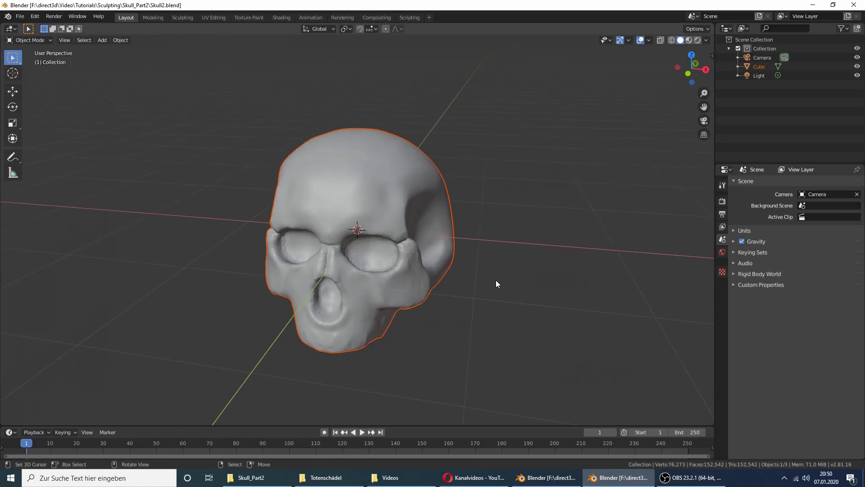
middle_click_drag(452, 265, 449, 287)
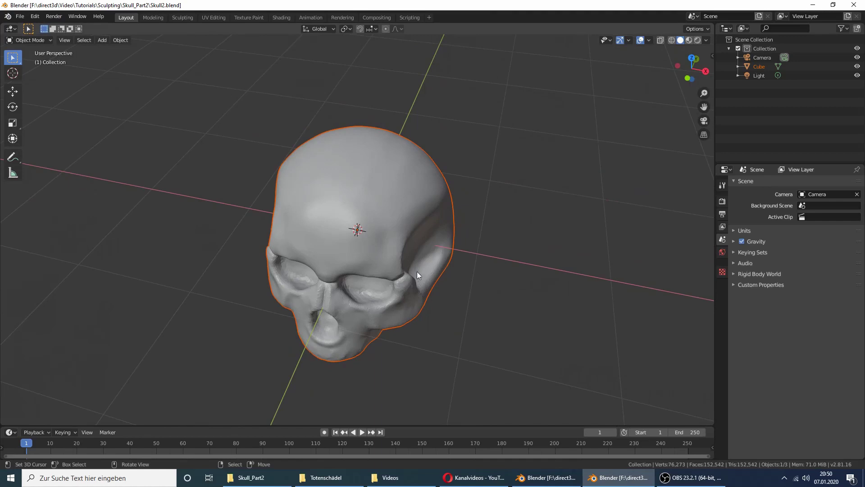
key("shift+a")
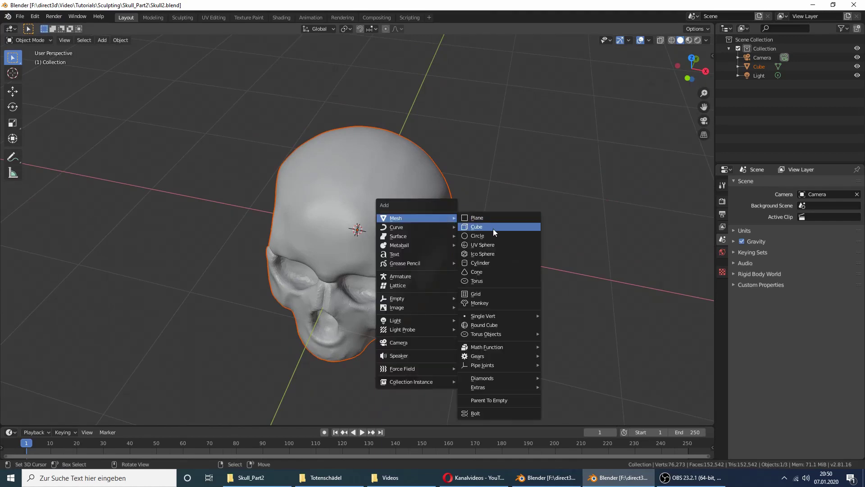
left_click(483, 262)
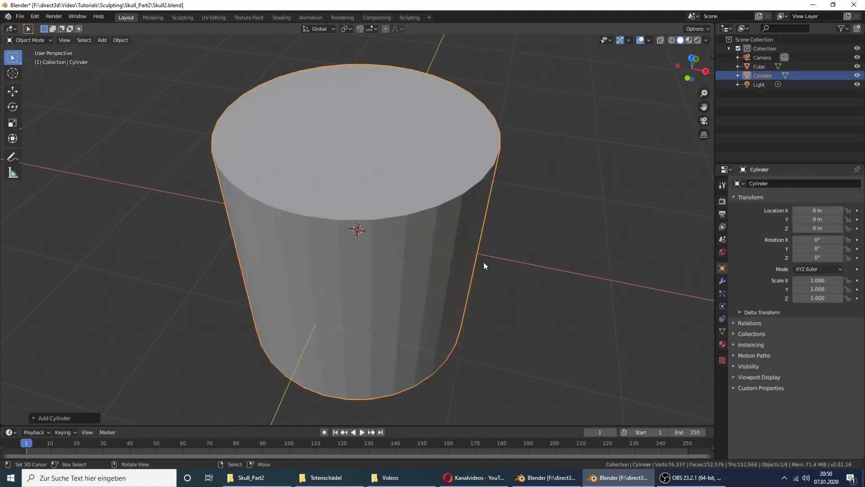
mouse_move(495, 257)
middle_mouse_down()
mouse_move(450, 263)
mouse_move(469, 264)
mouse_move(552, 201)
middle_mouse_up()
key("s")
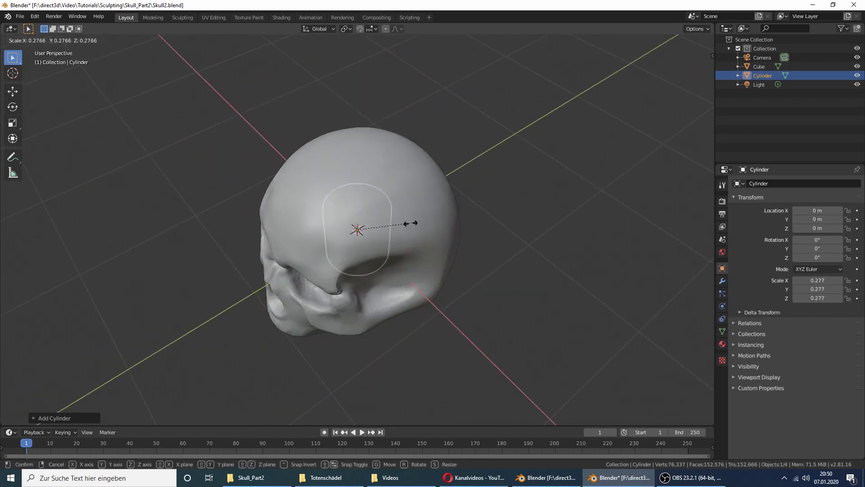
left_click(407, 223)
In top view, move the cylinder along X to the skull's right side at X 0.9647 m.
key("KP_7")
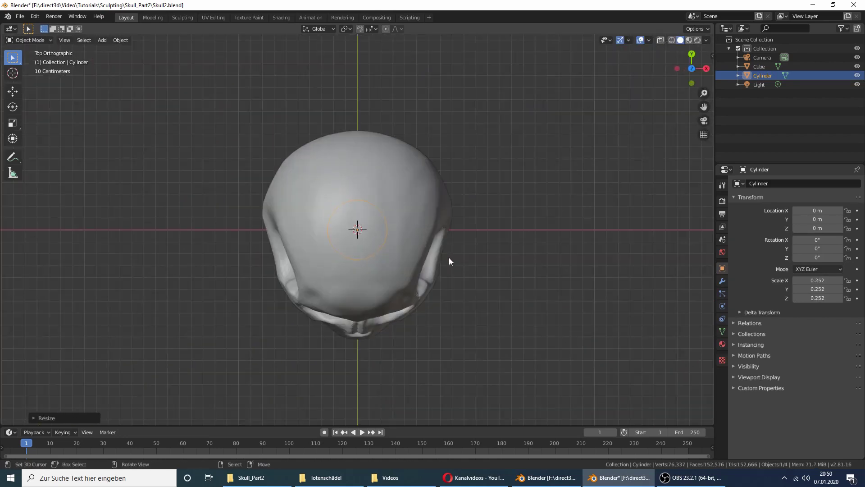
key("g")
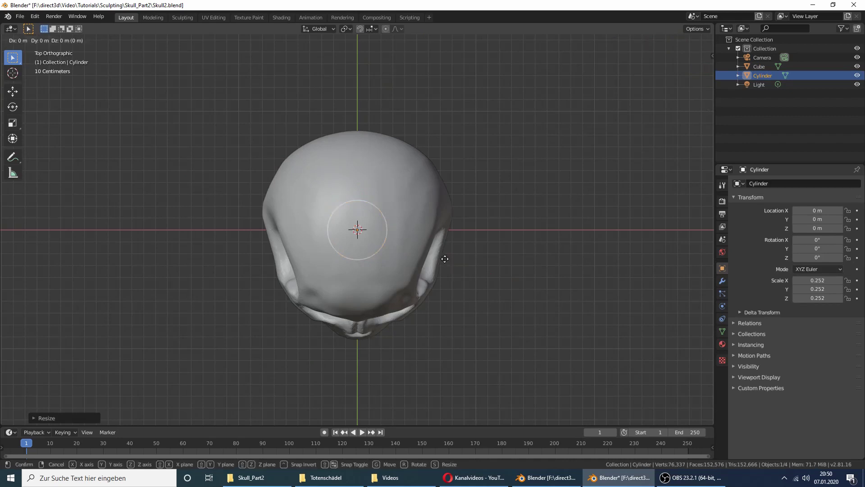
key("x")
left_click(559, 262)
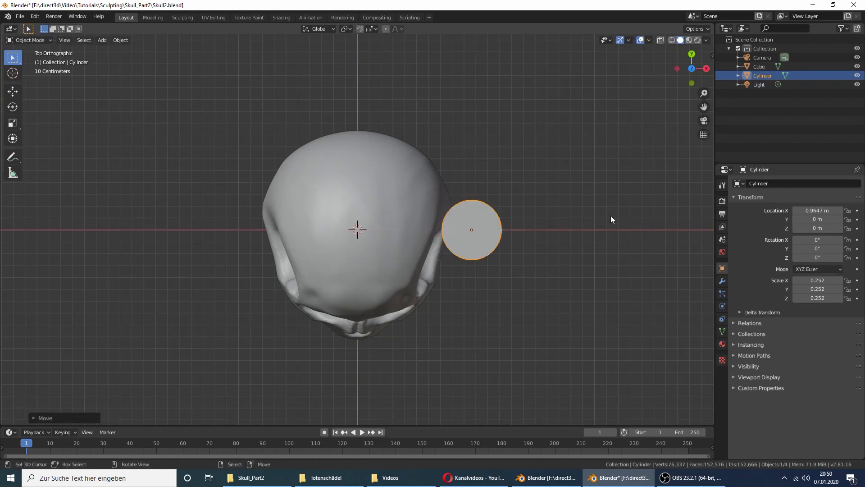
Flatten the cylinder along X and shrink it uniformly to scale 0.073/0.164/0.164.
key("s")
key("x")
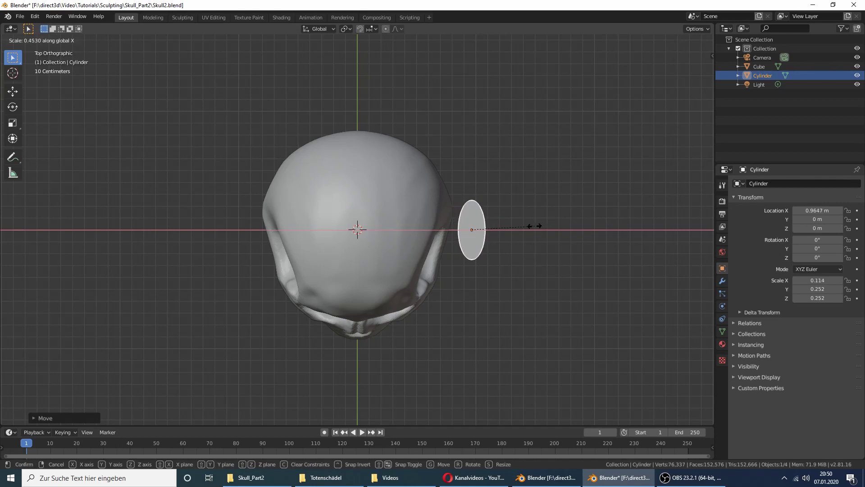
left_click(534, 226)
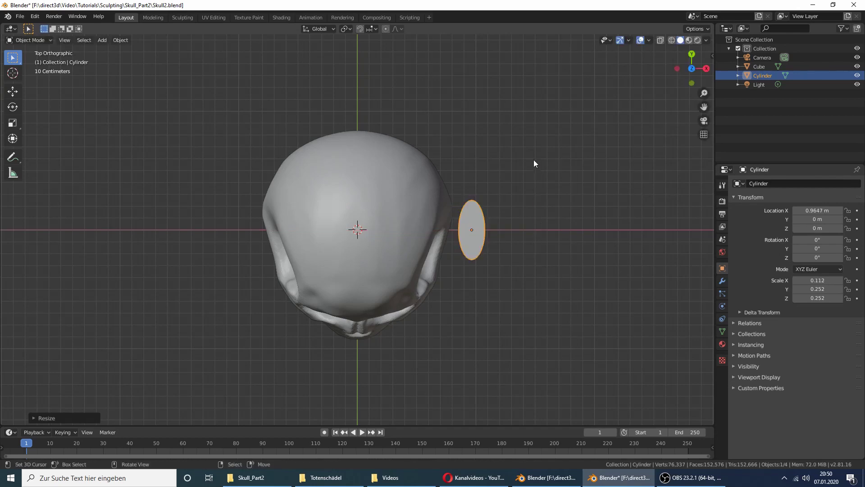
key("s")
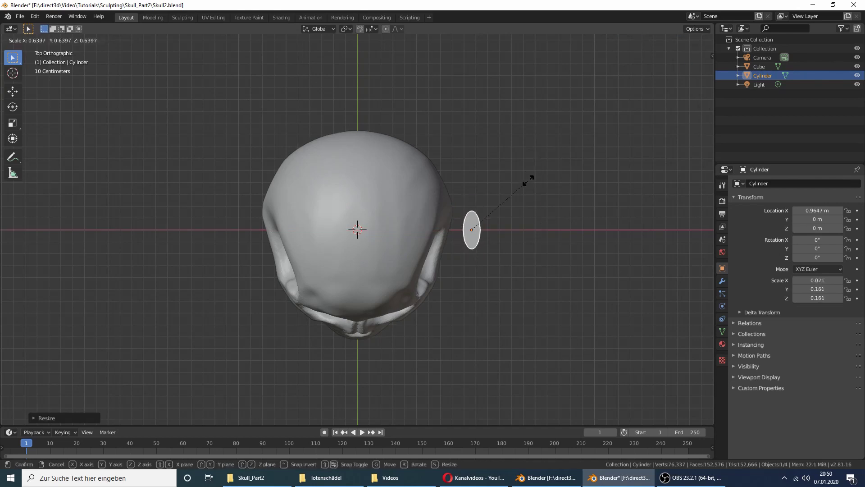
left_click(526, 180)
middle_click_drag(522, 180, 485, 100)
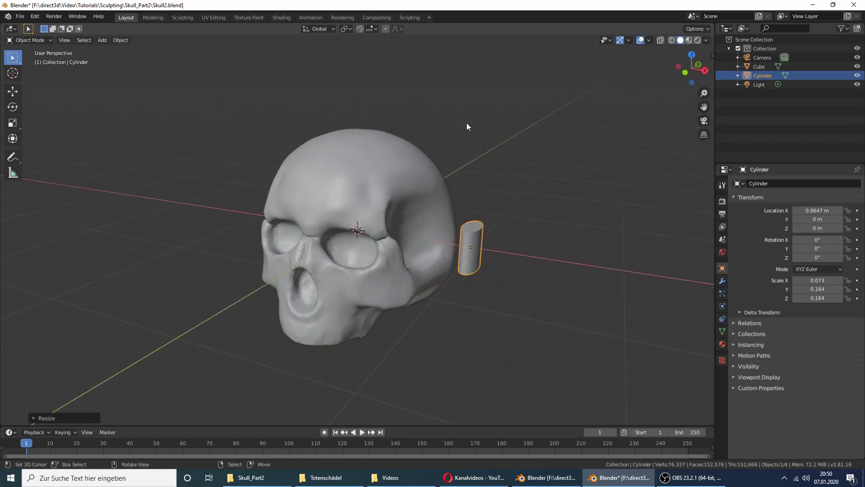
Lower the cylinder against the skull's side in front view and shift it back along Y.
key("KP_1")
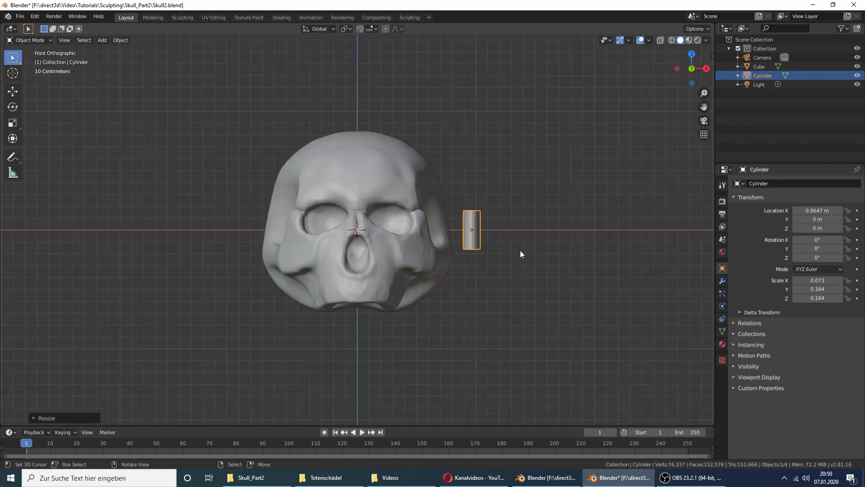
key("g")
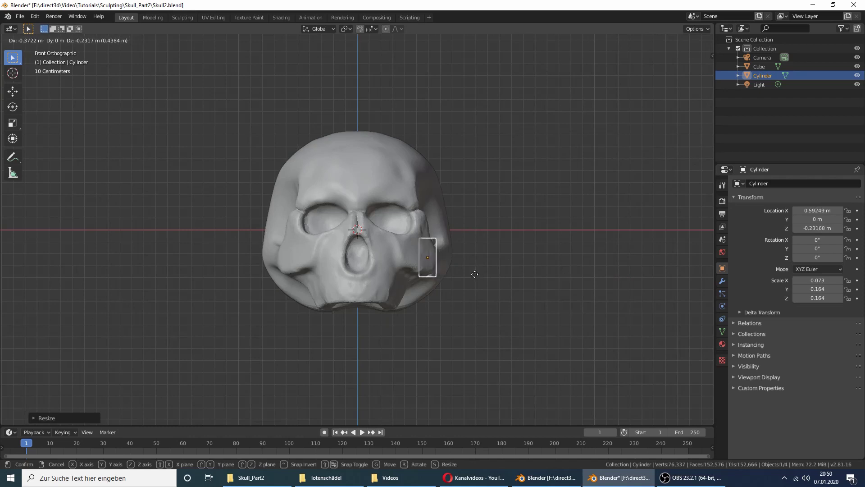
left_click(474, 274)
middle_click_drag(480, 263, 387, 275)
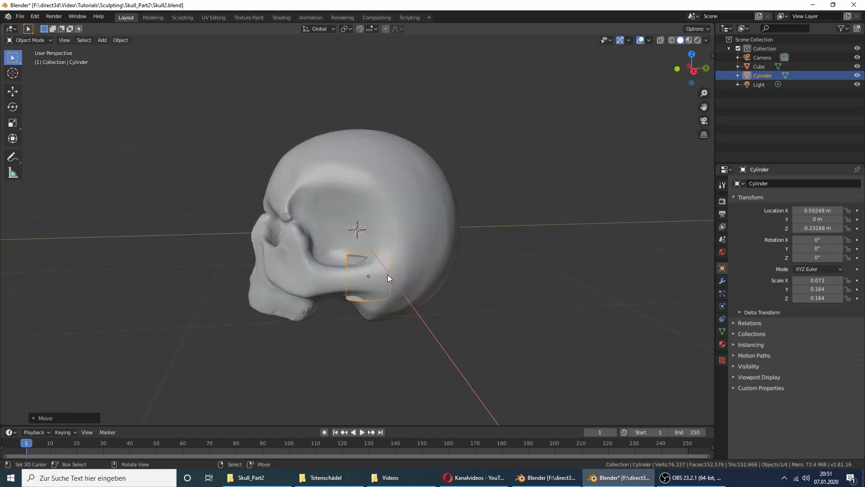
key("g")
key("y")
left_click(361, 275)
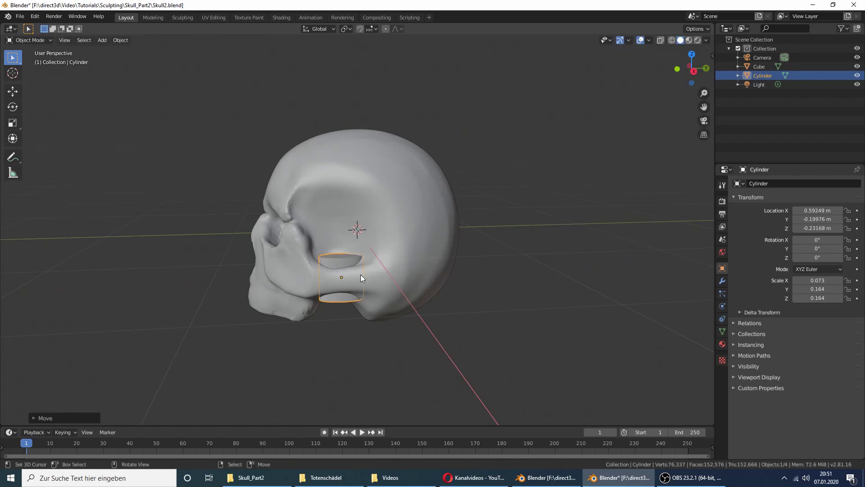
mouse_move(361, 275)
middle_mouse_down()
mouse_move(369, 329)
mouse_move(414, 337)
mouse_move(466, 323)
middle_mouse_up()
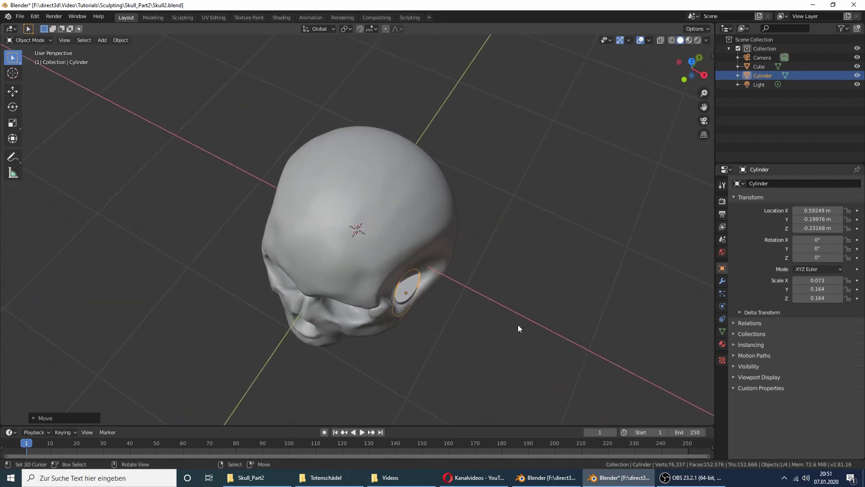
Rotate the cylinder -14.7° around the Z axis.
key("r")
key("z")
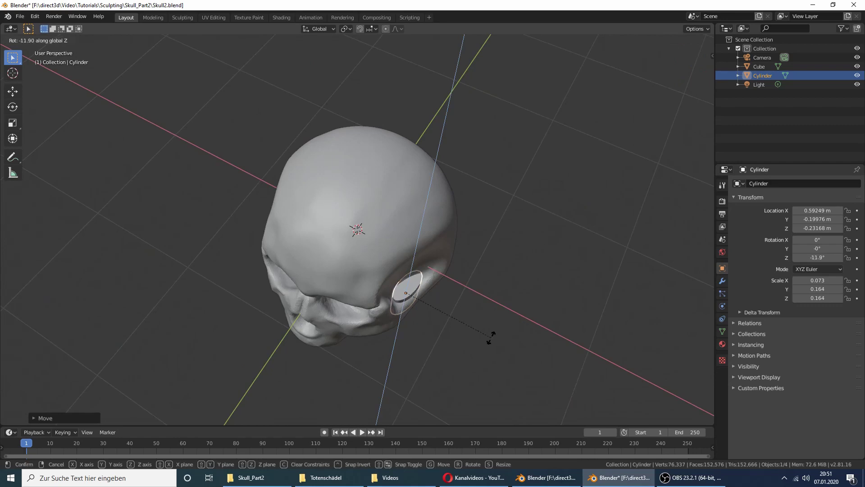
left_click(491, 338)
mouse_move(483, 339)
middle_mouse_down()
mouse_move(422, 301)
mouse_move(455, 330)
middle_mouse_up()
scroll(455, 331, "up", 2)
mouse_move(421, 366)
middle_mouse_down()
mouse_move(452, 381)
mouse_move(483, 333)
mouse_move(477, 325)
middle_mouse_up()
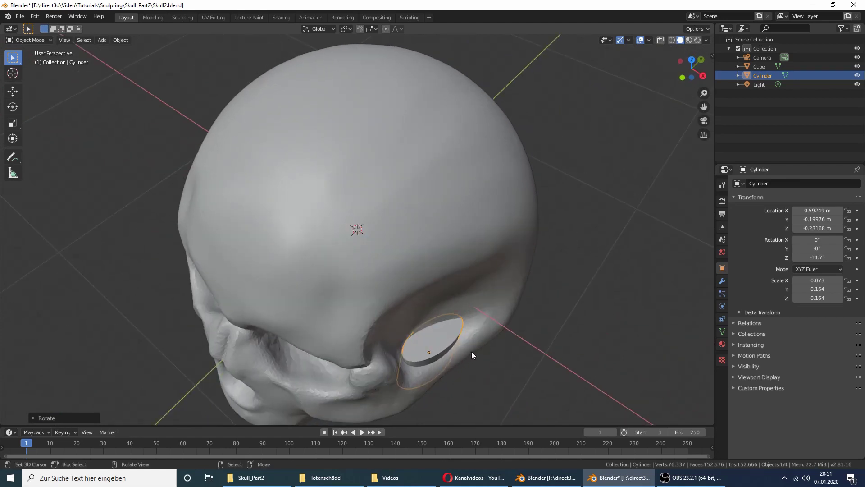
Sink the cylinder into the skull's side at X 0.58168 m.
key("g")
left_click(483, 344)
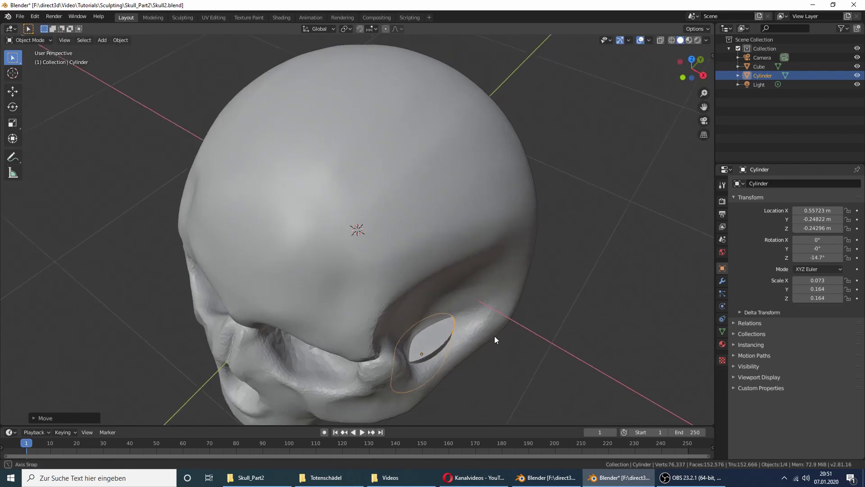
mouse_move(493, 336)
middle_mouse_down()
mouse_move(520, 275)
mouse_move(491, 257)
mouse_move(520, 285)
mouse_move(496, 293)
middle_mouse_up()
Nudge the cylinder deeper into the skull and add a centred loop cut around its middle.
key("g")
left_click(528, 283)
key("Tab")
key("alt+a")
key("ctrl+r")
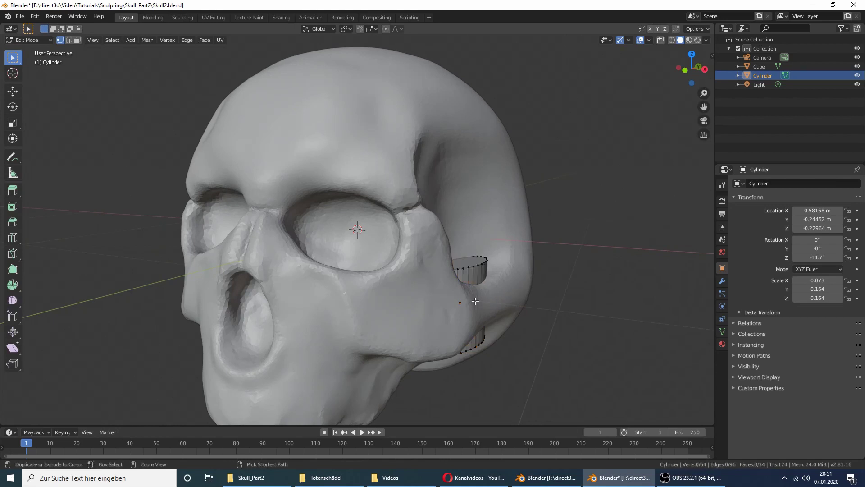
left_click(475, 301)
right_click(475, 301)
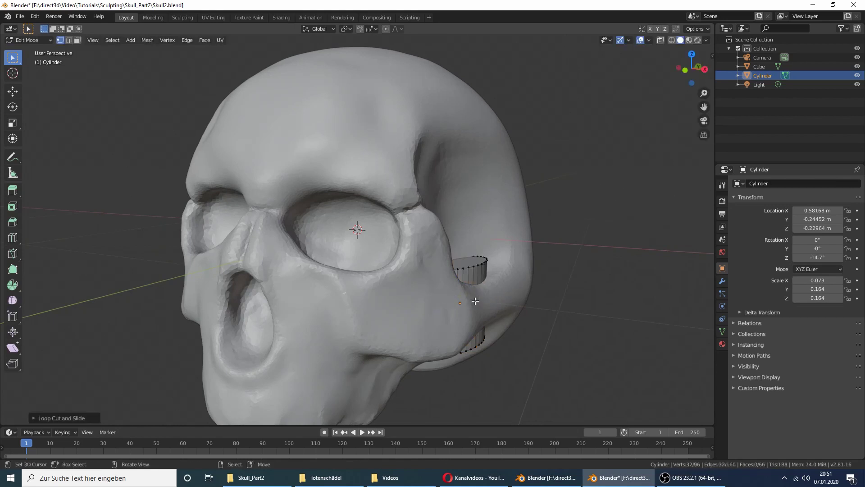
With X-Ray on, extrude the cylinder's top face and tilt it around the Y axis.
left_click(77, 40)
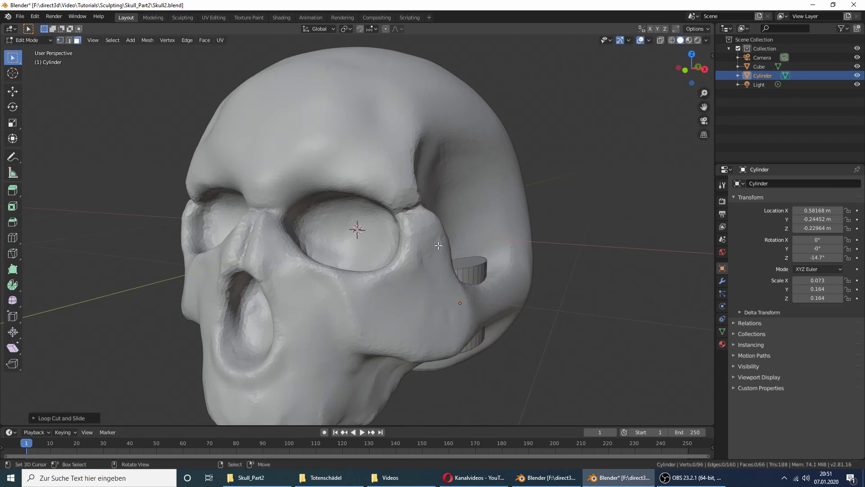
left_click(466, 261)
key("KP_1")
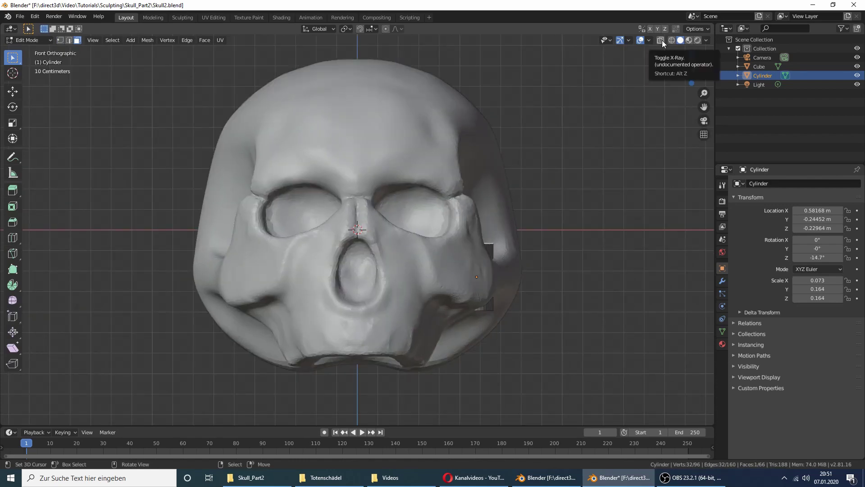
left_click(661, 40)
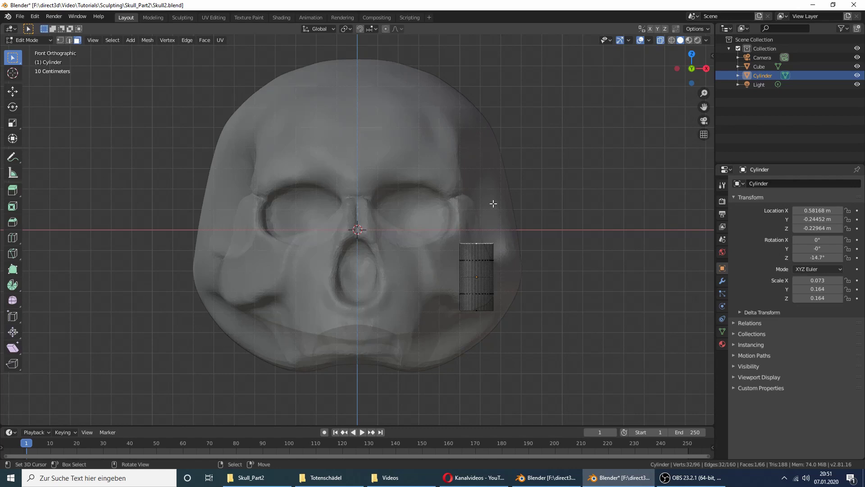
key("e")
key("Escape")
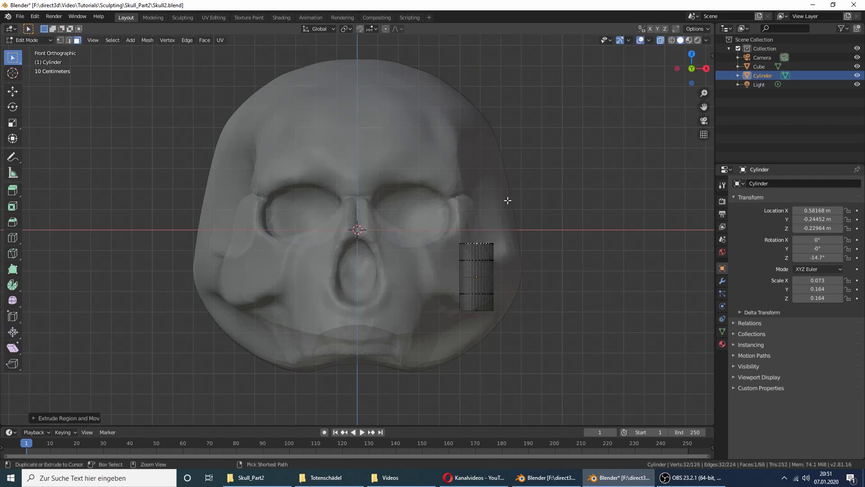
key("ctrl+z")
key("g")
key("r")
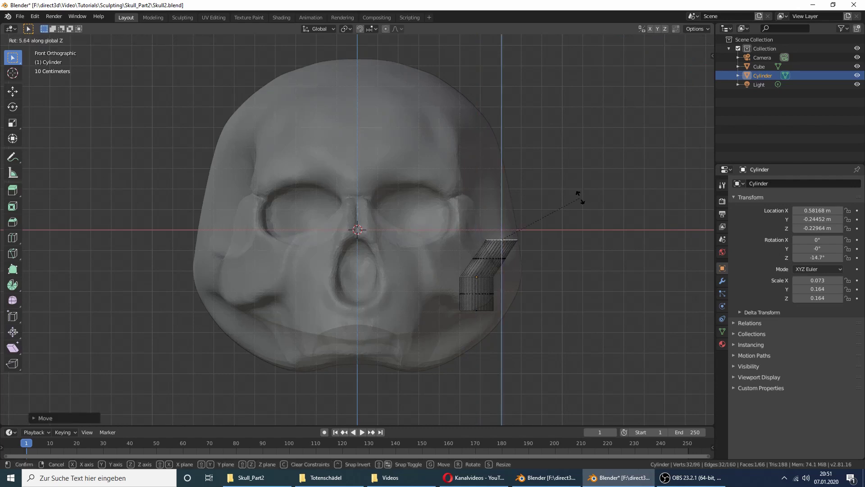
key("y")
left_click(562, 264)
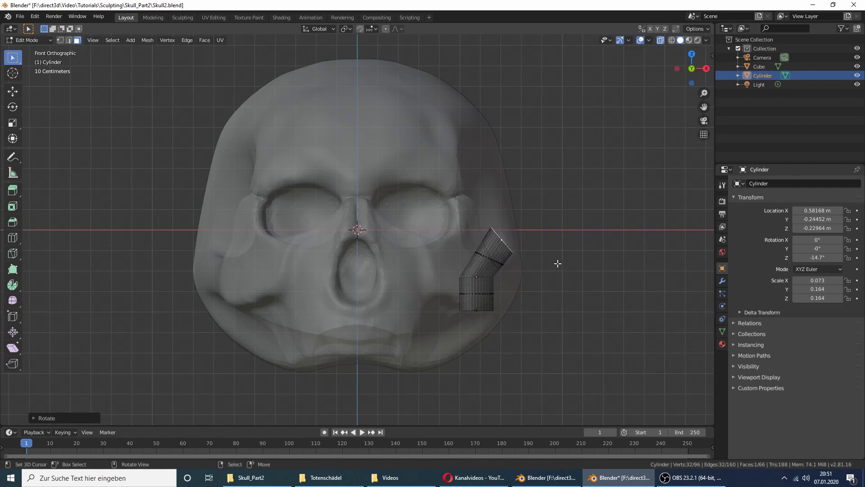
Reposition the tilted top section upward and to the right in front view.
mouse_move(518, 248)
middle_mouse_down()
mouse_move(473, 271)
mouse_move(483, 282)
middle_mouse_up()
mouse_move(384, 340)
middle_mouse_down()
mouse_move(397, 297)
mouse_move(440, 311)
middle_mouse_up()
mouse_move(525, 303)
middle_mouse_down()
mouse_move(496, 316)
mouse_move(507, 311)
mouse_move(506, 295)
mouse_move(518, 298)
middle_mouse_up()
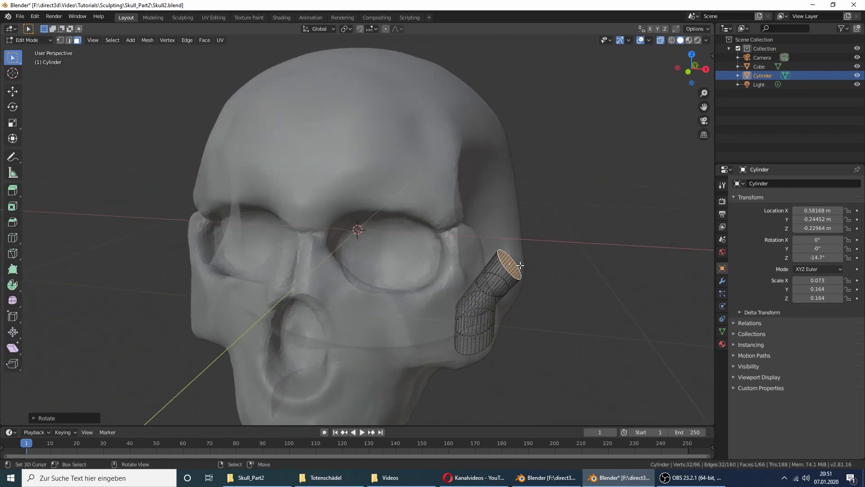
key("KP_1")
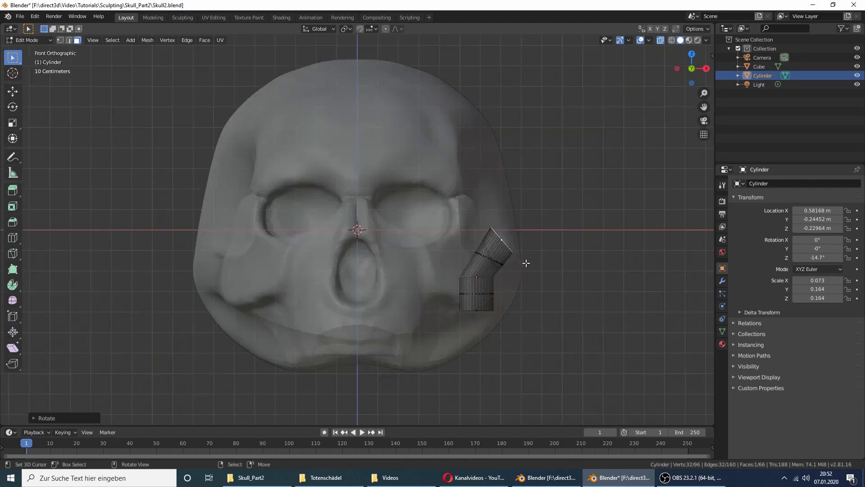
key("g")
left_click(524, 244)
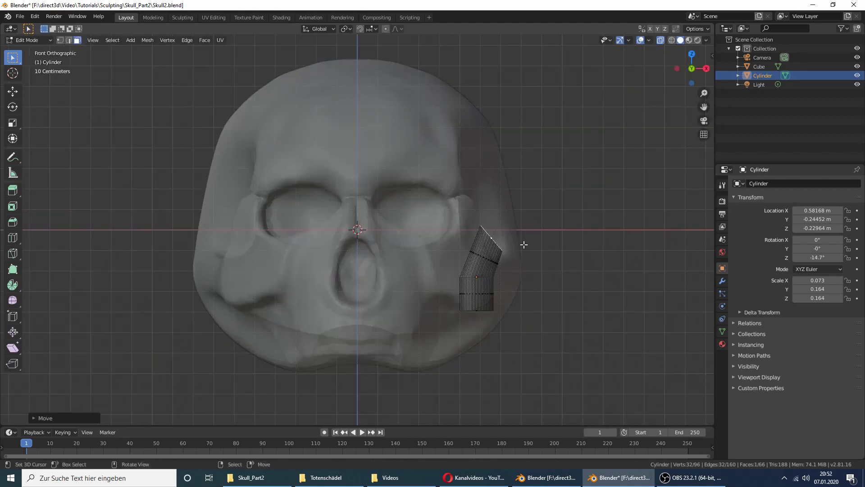
mouse_move(523, 243)
middle_mouse_down()
mouse_move(458, 285)
mouse_move(488, 177)
mouse_move(530, 230)
middle_mouse_up()
Select the cylinder's bottom face and move it downward.
left_click(489, 177)
key("g")
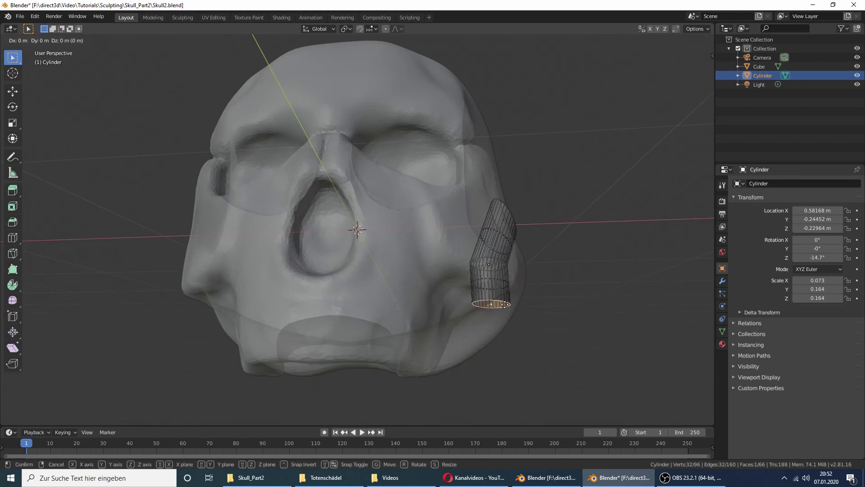
left_click(507, 313)
mouse_move(508, 313)
middle_mouse_down()
mouse_move(486, 309)
mouse_move(450, 340)
middle_mouse_up()
Return to Object Mode, turn X-Ray off, and check the bent cylinder embedded in the skull.
key("Tab")
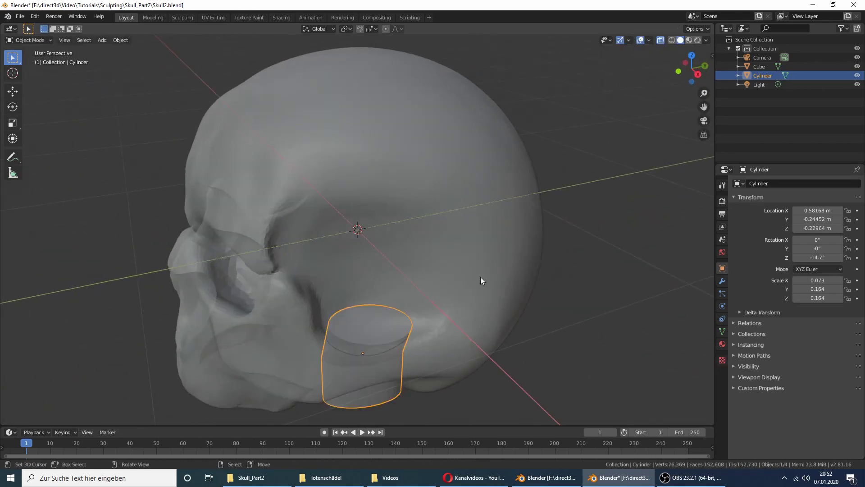
left_click(659, 40)
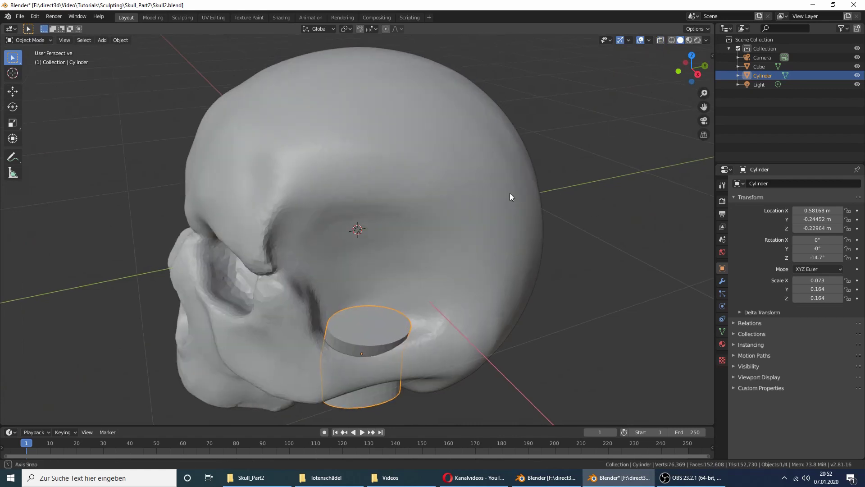
mouse_move(510, 193)
middle_mouse_down()
mouse_move(482, 187)
mouse_move(526, 174)
mouse_move(524, 152)
mouse_move(494, 213)
mouse_move(499, 220)
mouse_move(518, 213)
mouse_move(551, 166)
mouse_move(566, 160)
mouse_move(604, 81)
mouse_move(545, 113)
mouse_move(566, 176)
mouse_move(580, 174)
middle_mouse_up()
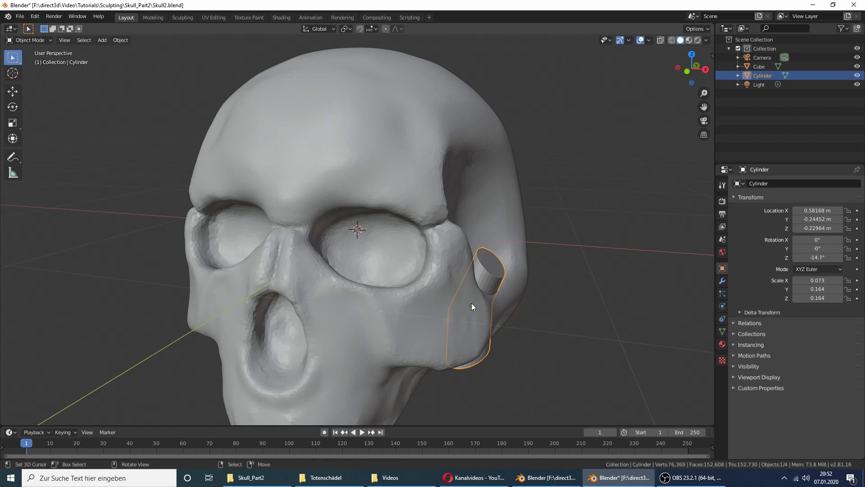
Set the cylinder's origin to the 3D cursor and add an X-axis Mirror modifier.
left_click(121, 43)
mouse_move(135, 60)
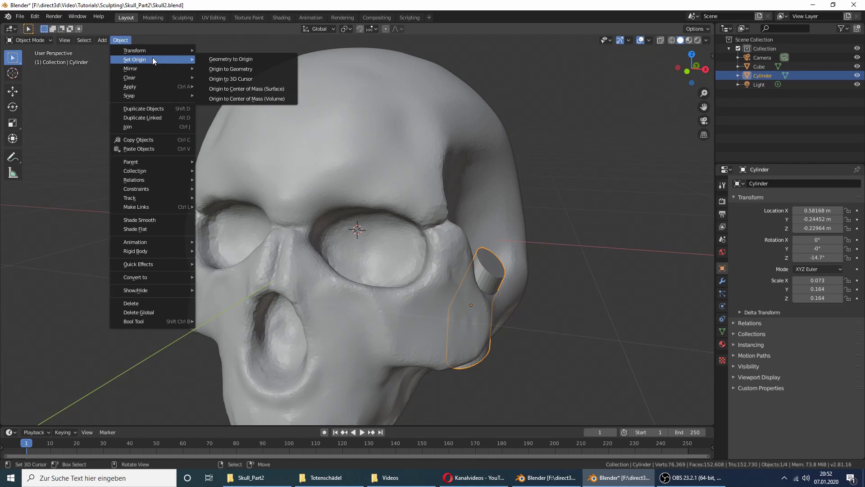
left_click(229, 80)
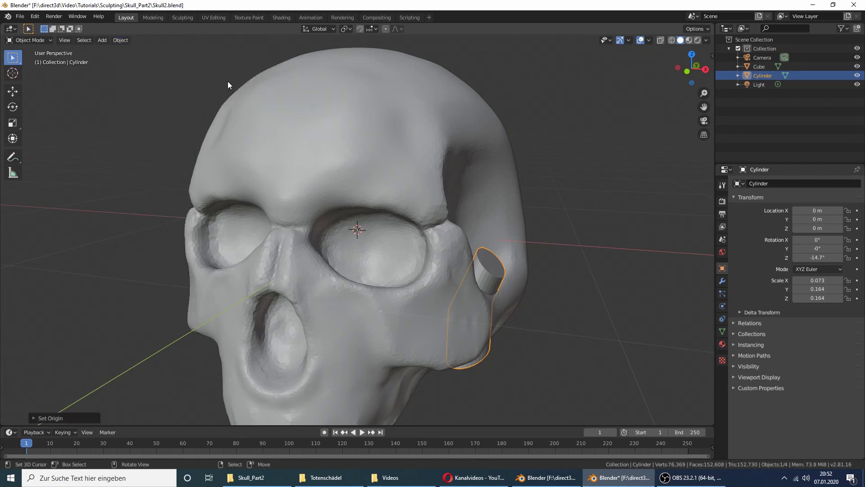
left_click(722, 281)
left_click(774, 183)
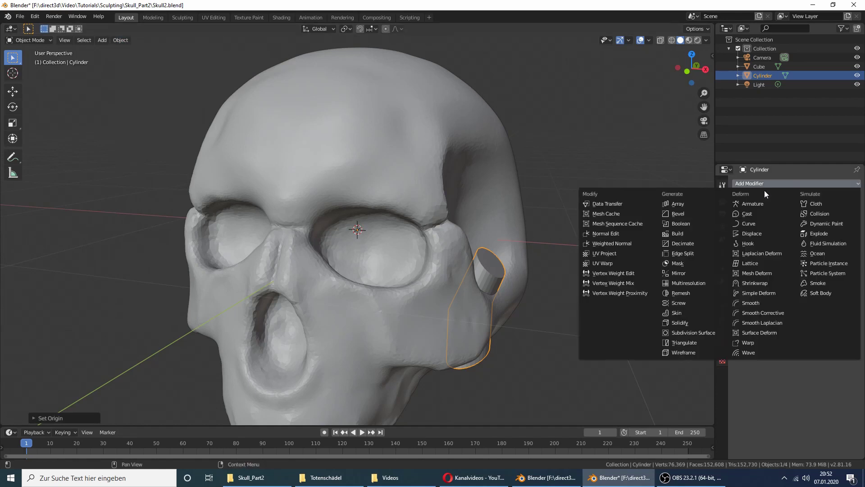
left_click(691, 271)
middle_click_drag(318, 143, 399, 142)
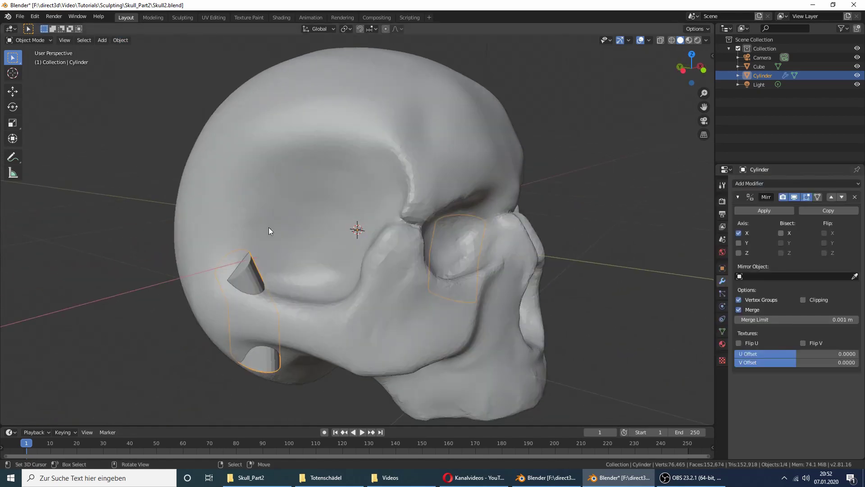
mouse_move(439, 239)
middle_mouse_down()
mouse_move(361, 254)
mouse_move(461, 249)
mouse_move(402, 251)
middle_mouse_up()
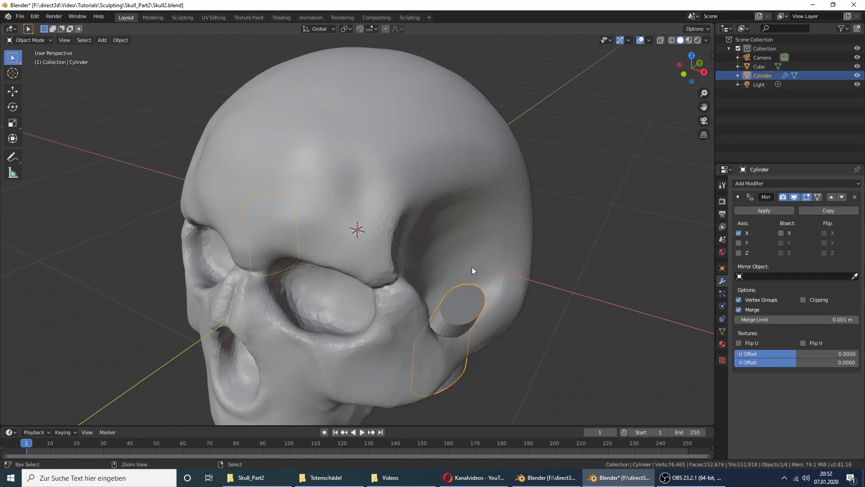
Apply all transforms to the mirrored cylinder.
key("ctrl+a")
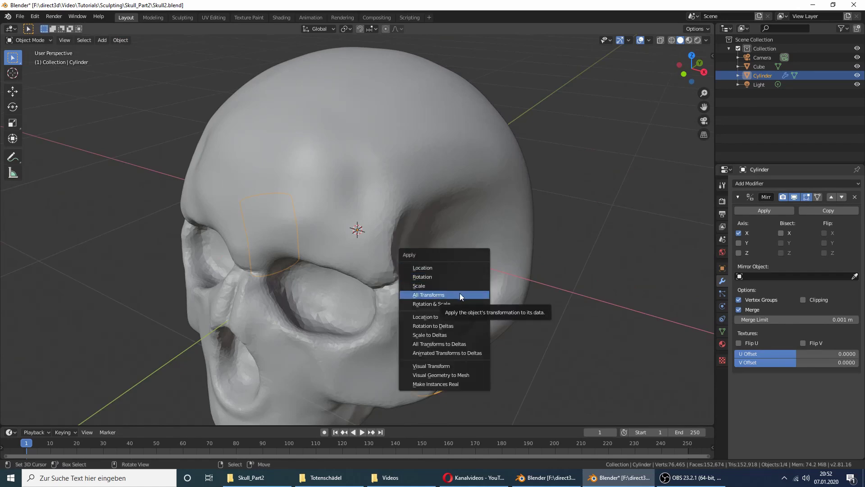
left_click(460, 294)
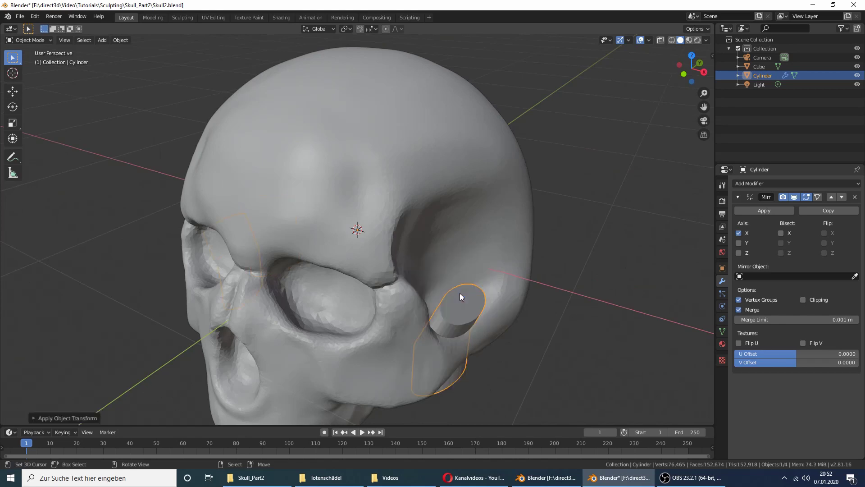
middle_click_drag(426, 276, 490, 260)
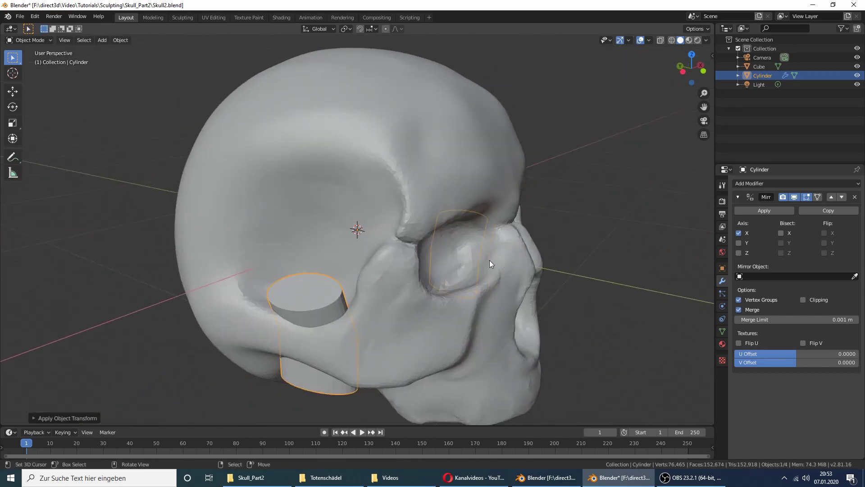
Inspect the skull, deselect all, and compare with the reference skull before returning to Skull2.
middle_click_drag(321, 293, 423, 291)
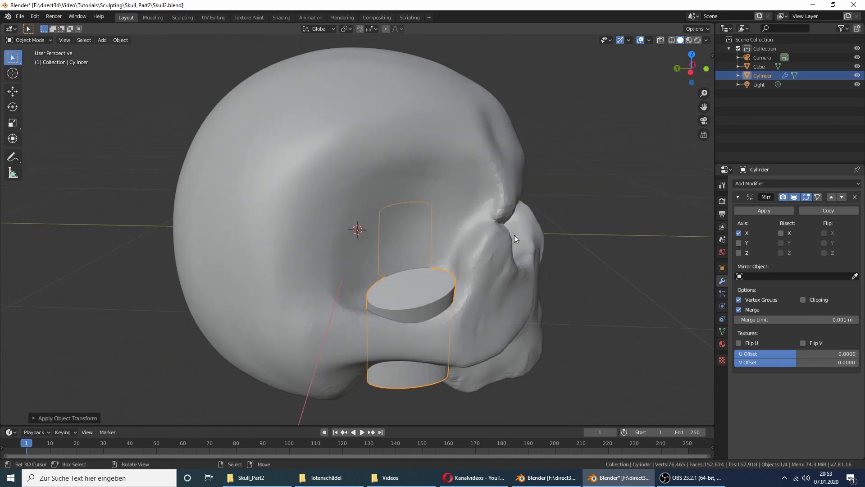
mouse_move(515, 235)
middle_mouse_down()
mouse_move(484, 253)
mouse_move(501, 245)
mouse_move(496, 209)
mouse_move(531, 209)
mouse_move(521, 254)
middle_mouse_up()
key("alt+a")
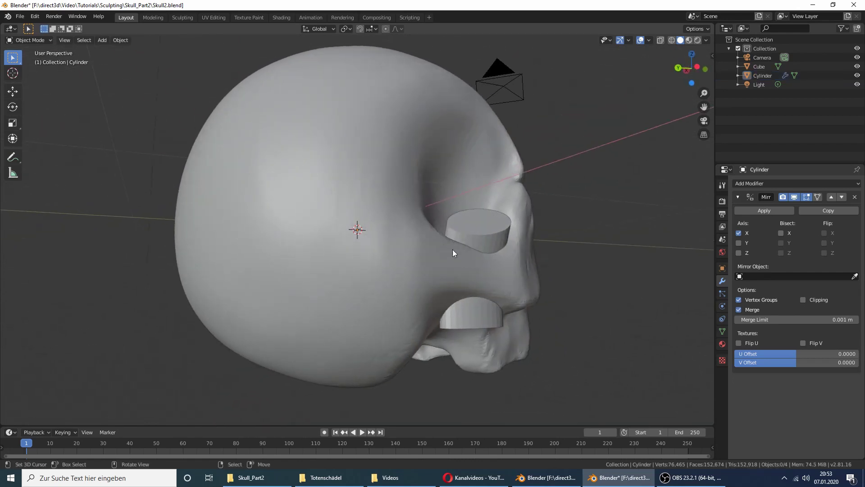
mouse_move(453, 251)
middle_mouse_down()
mouse_move(494, 226)
mouse_move(513, 134)
mouse_move(499, 194)
middle_mouse_up()
left_click(529, 478)
left_click(620, 477)
mouse_move(553, 324)
middle_mouse_down()
mouse_move(533, 251)
mouse_move(469, 242)
mouse_move(369, 279)
mouse_move(328, 347)
mouse_move(458, 359)
mouse_move(476, 308)
middle_mouse_up()
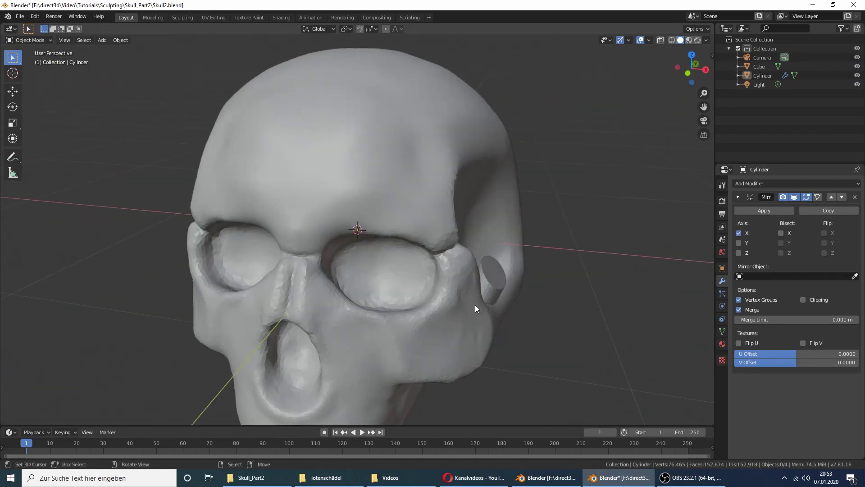
Select the ear-hole cylinder and nudge it slightly along the X axis.
left_click(495, 283)
key("g")
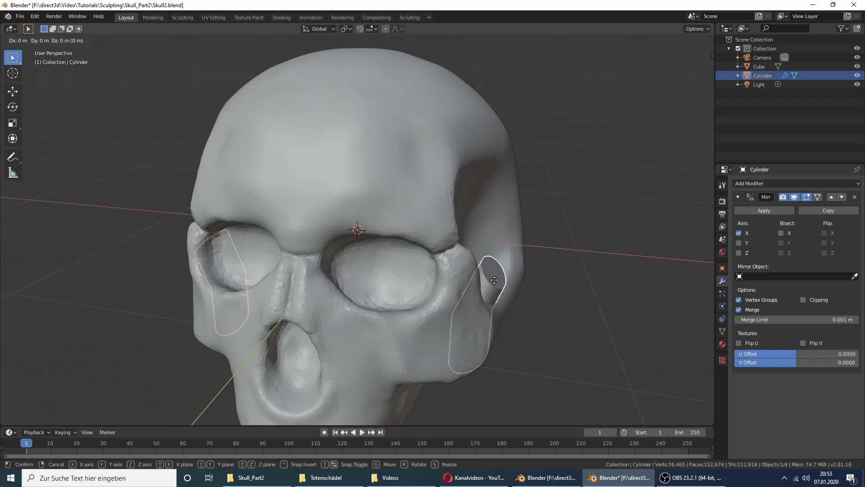
key("x")
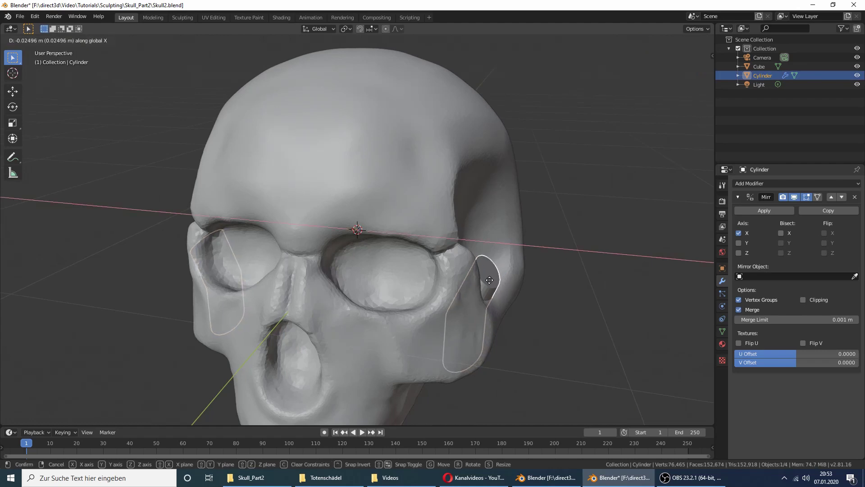
left_click(489, 280)
mouse_move(489, 280)
middle_mouse_down()
mouse_move(488, 184)
mouse_move(418, 242)
mouse_move(489, 274)
mouse_move(475, 238)
middle_mouse_up()
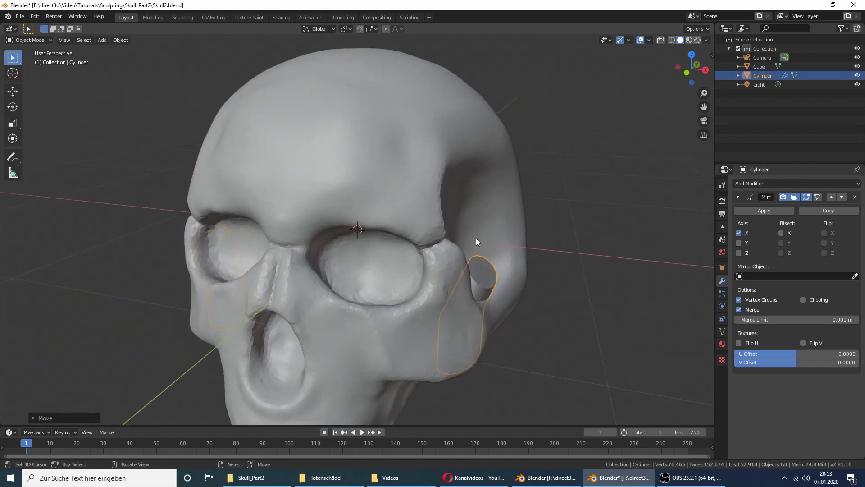
Add a Difference Boolean modifier to the skull with the Cylinder as cutter and apply it.
left_click(401, 158)
left_click(744, 184)
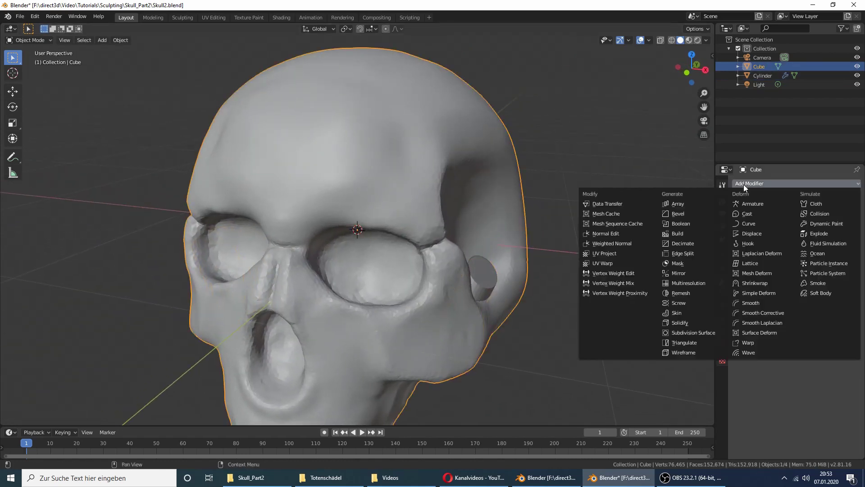
left_click(701, 224)
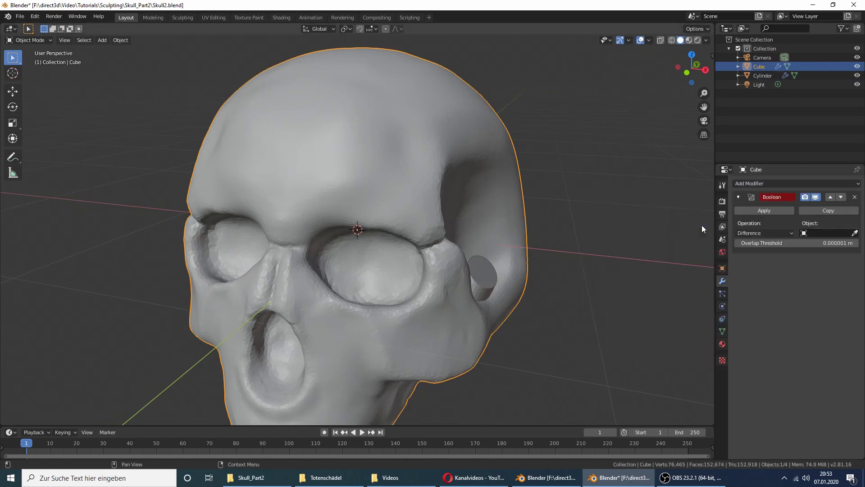
left_click(854, 233)
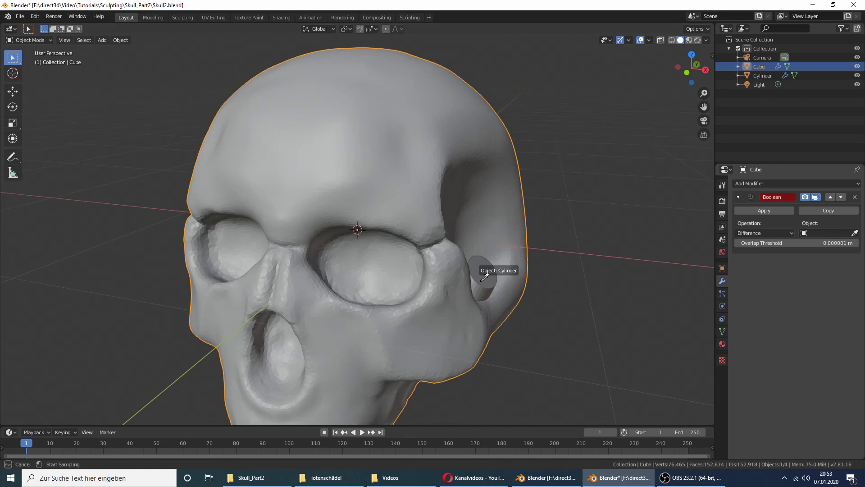
left_click(481, 283)
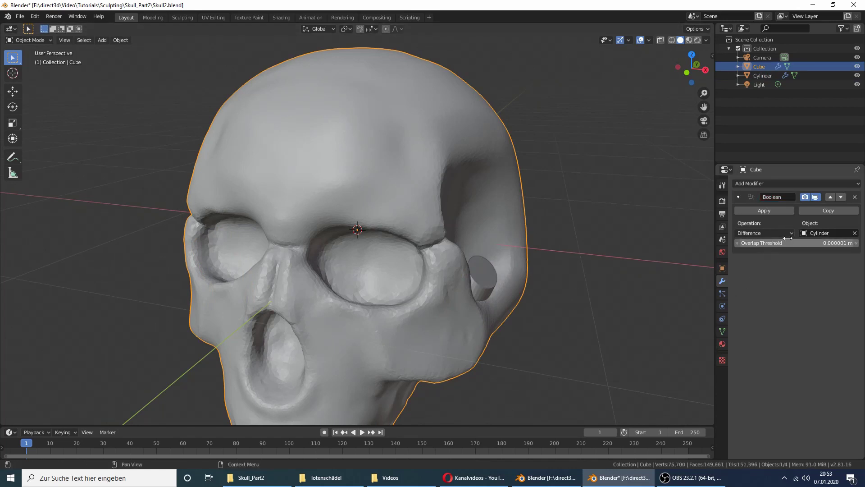
left_click(788, 233)
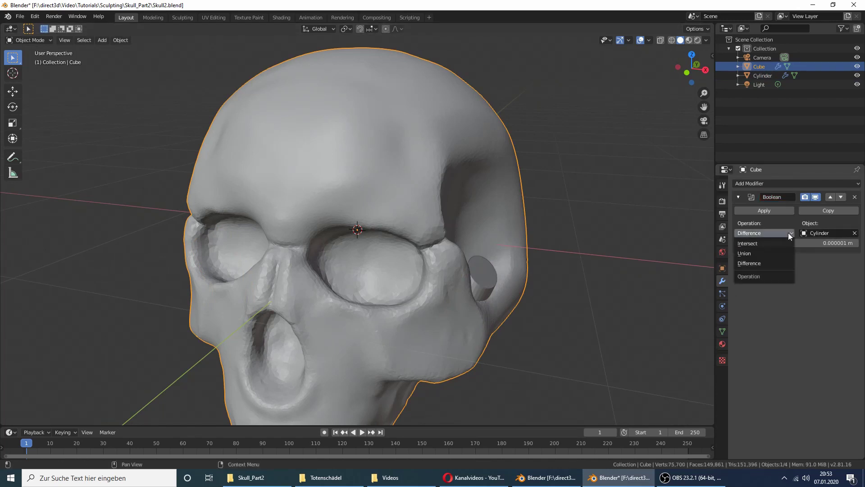
left_click(788, 233)
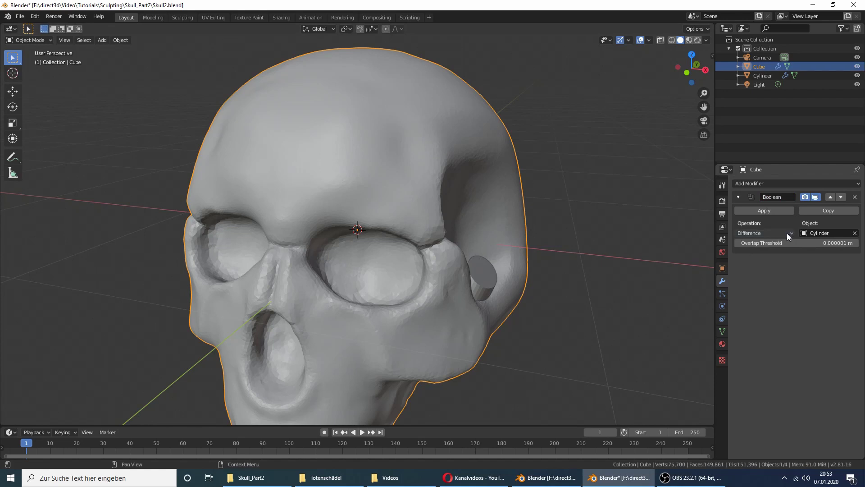
left_click(770, 210)
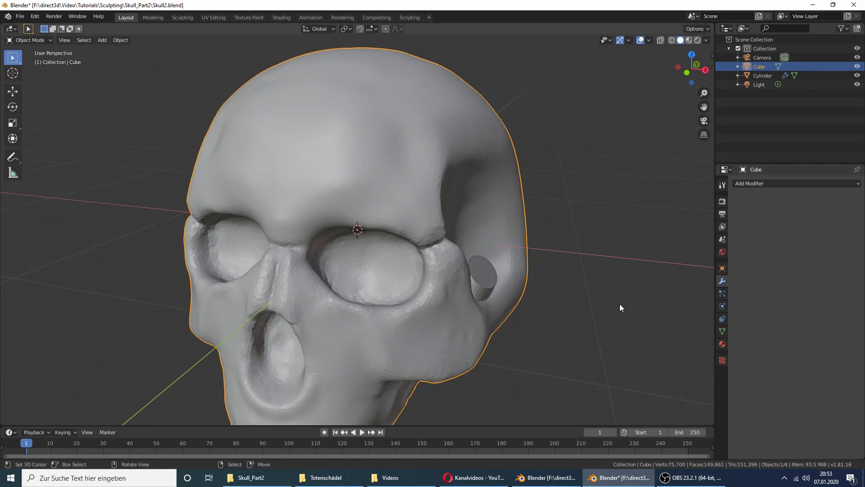
left_click(486, 276)
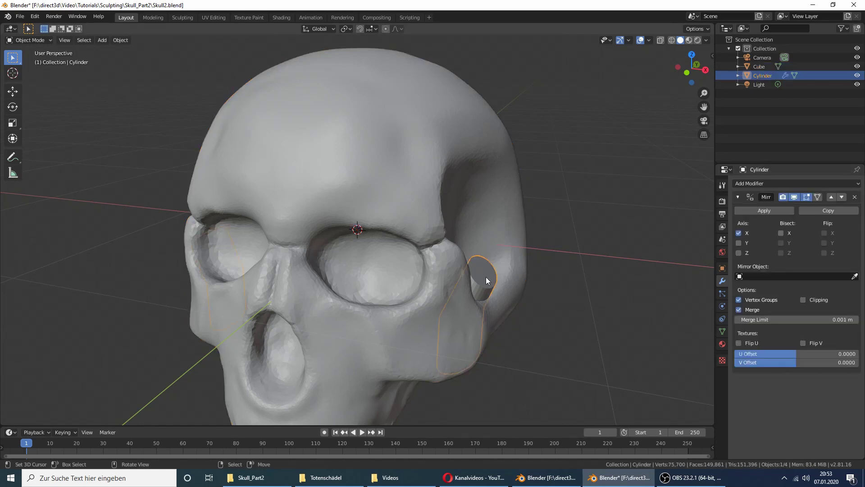
Hide the cylinder to check the ear holes, then unhide and delete it.
left_click(857, 75)
middle_click_drag(621, 175, 558, 221)
mouse_move(341, 358)
middle_mouse_down()
mouse_move(505, 296)
mouse_move(441, 288)
mouse_move(485, 290)
mouse_move(339, 308)
middle_mouse_up()
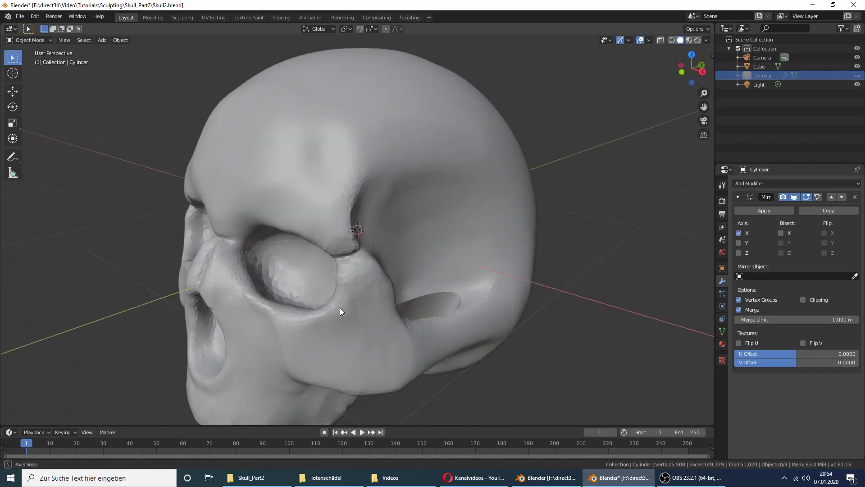
left_click(857, 77)
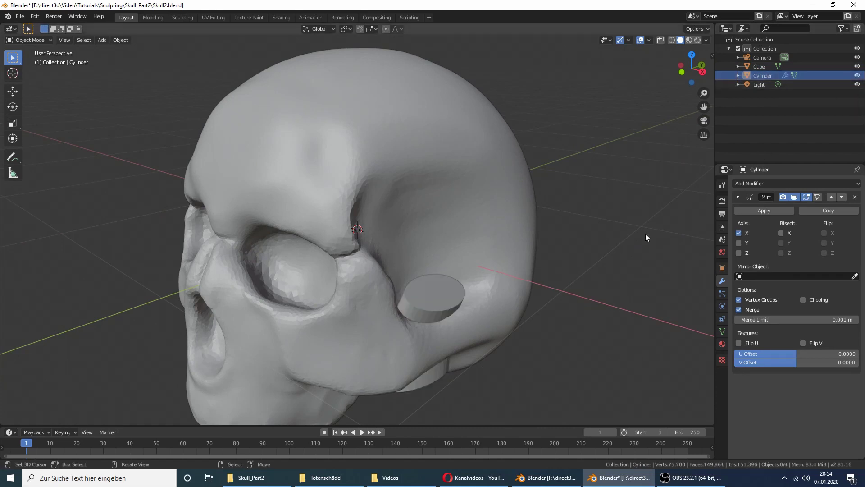
left_click(443, 295)
key("Delete")
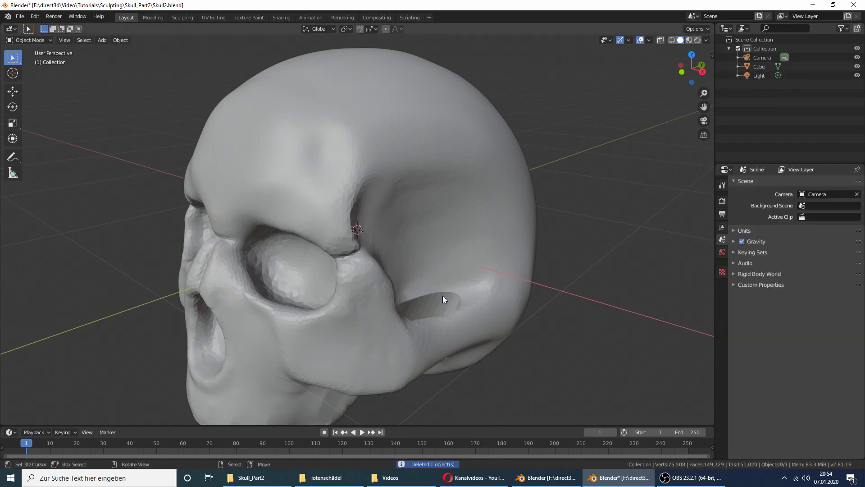
middle_click_drag(574, 255, 550, 282)
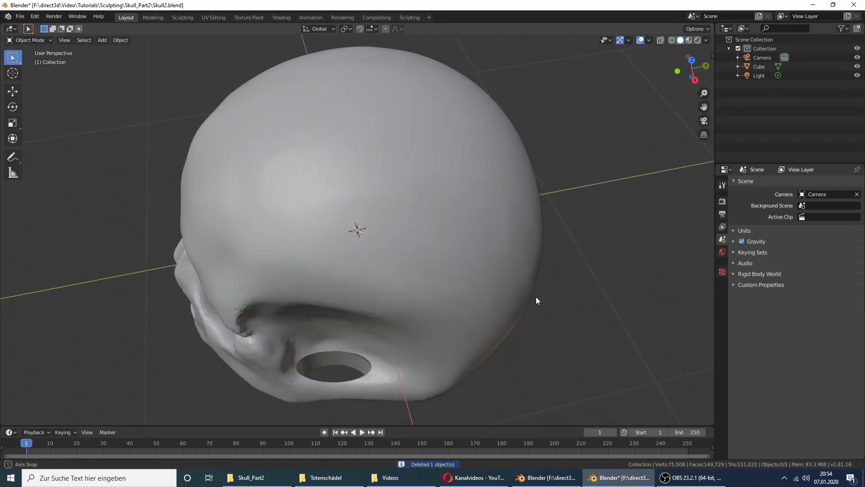
mouse_move(397, 335)
middle_mouse_down()
mouse_move(399, 255)
mouse_move(380, 272)
mouse_move(499, 296)
mouse_move(412, 306)
middle_mouse_up()
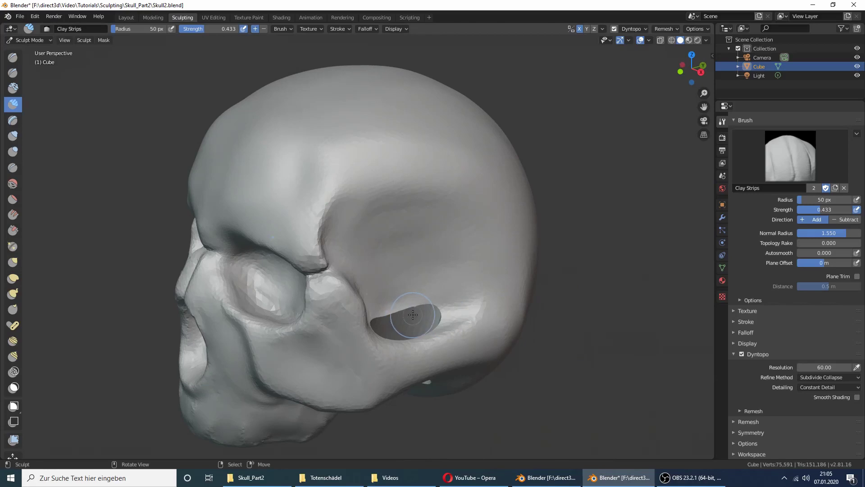
Sculpt Clay Strips onto the surface around the ear hole, orbiting in close.
middle_click_drag(406, 314, 437, 229)
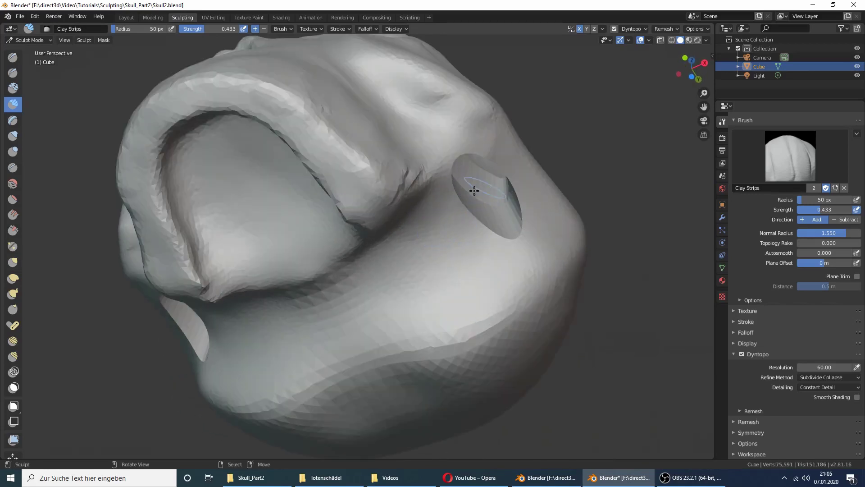
mouse_move(469, 187)
middle_mouse_down()
mouse_move(498, 200)
mouse_move(579, 85)
mouse_move(554, 276)
mouse_move(535, 287)
mouse_move(497, 279)
middle_mouse_up()
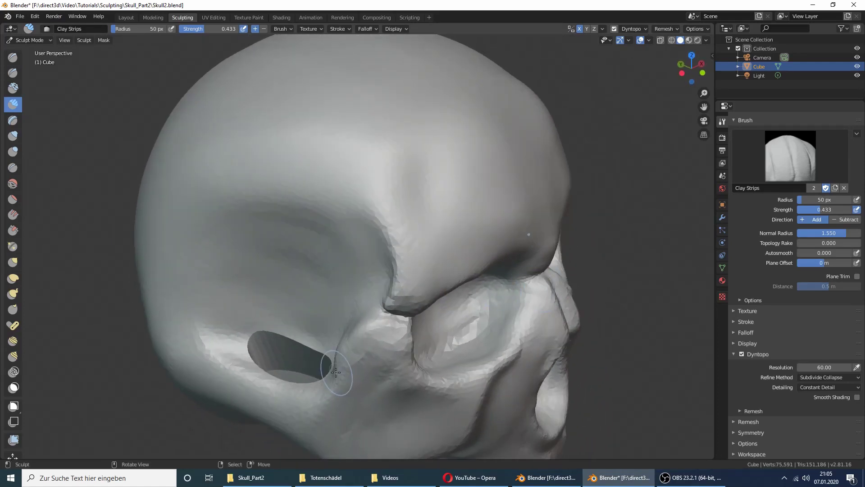
left_click_drag(307, 364, 274, 345)
mouse_move(276, 346)
middle_mouse_down()
mouse_move(299, 328)
mouse_move(293, 360)
mouse_move(257, 318)
mouse_move(260, 286)
middle_mouse_up()
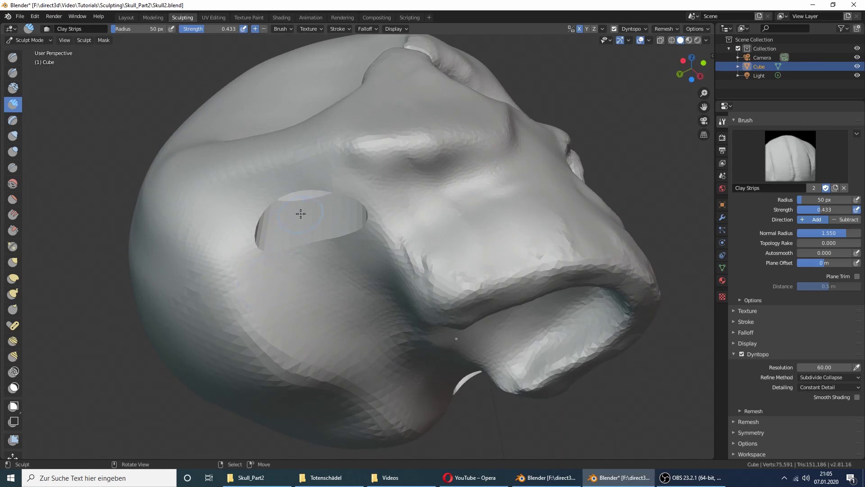
mouse_move(306, 206)
middle_mouse_down()
mouse_move(319, 217)
mouse_move(315, 266)
middle_mouse_up()
scroll(317, 228, "up", 3)
middle_click_drag(318, 306, 342, 316)
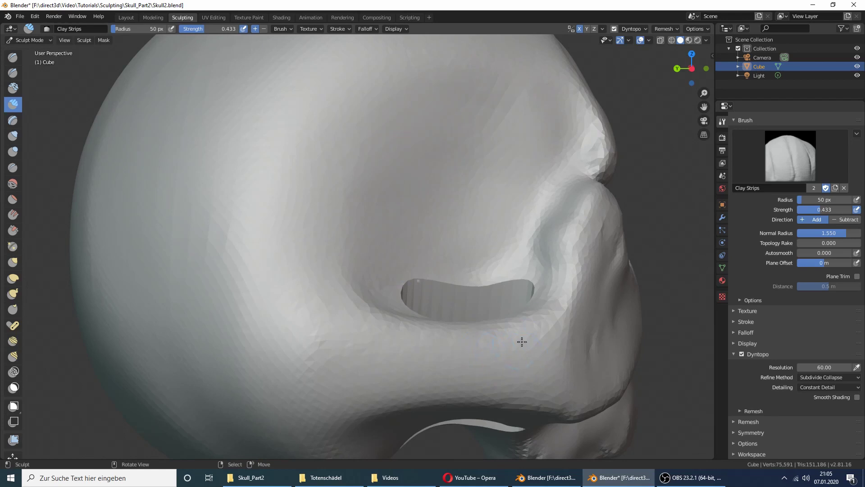
View the skull from below and build up clay along the ear opening's inner wall.
mouse_move(449, 322)
middle_mouse_down()
mouse_move(447, 303)
mouse_move(371, 299)
mouse_move(300, 280)
middle_mouse_up()
mouse_move(428, 280)
middle_mouse_down()
mouse_move(390, 268)
mouse_move(407, 222)
mouse_move(422, 216)
middle_mouse_up()
scroll(422, 216, "down", 5)
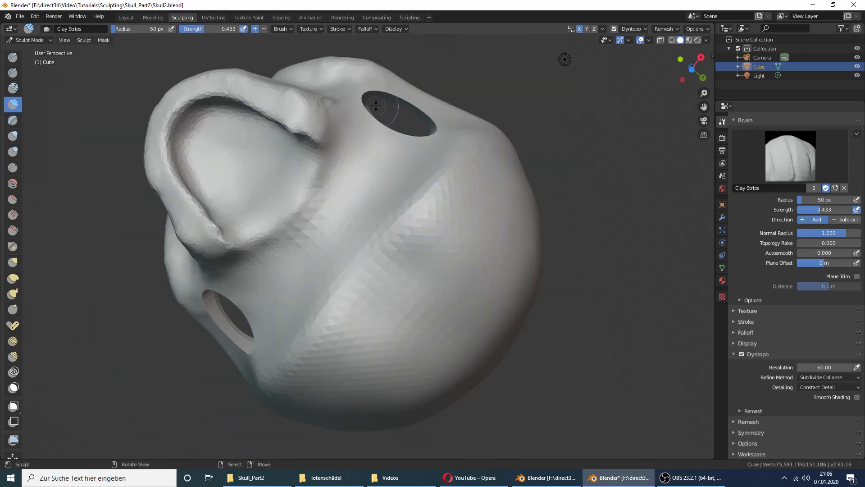
middle_click_drag(376, 133, 441, 138)
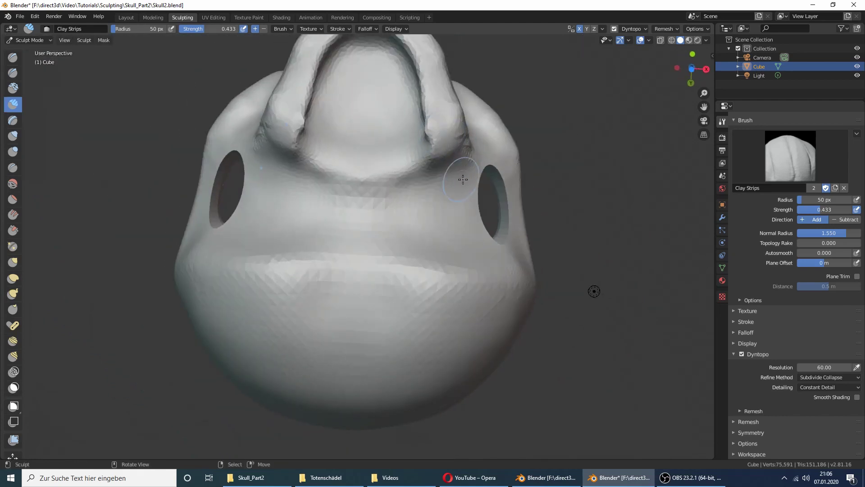
mouse_move(491, 194)
middle_mouse_down()
mouse_move(406, 216)
mouse_move(399, 230)
middle_mouse_up()
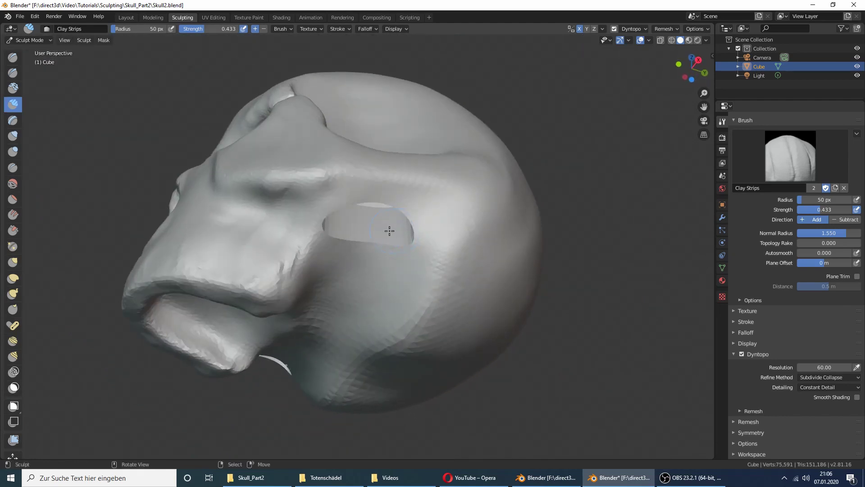
scroll(380, 230, "up", 2)
scroll(380, 231, "up", 3)
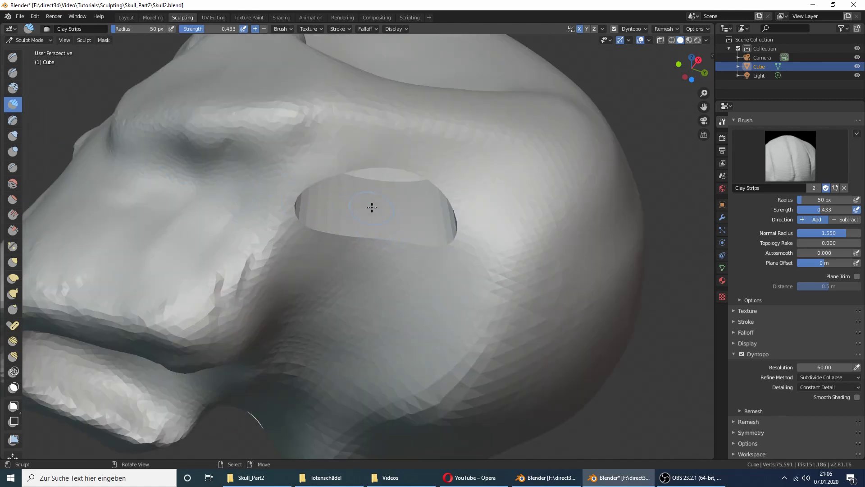
mouse_move(380, 202)
middle_mouse_down()
mouse_move(292, 197)
mouse_move(295, 246)
middle_mouse_up()
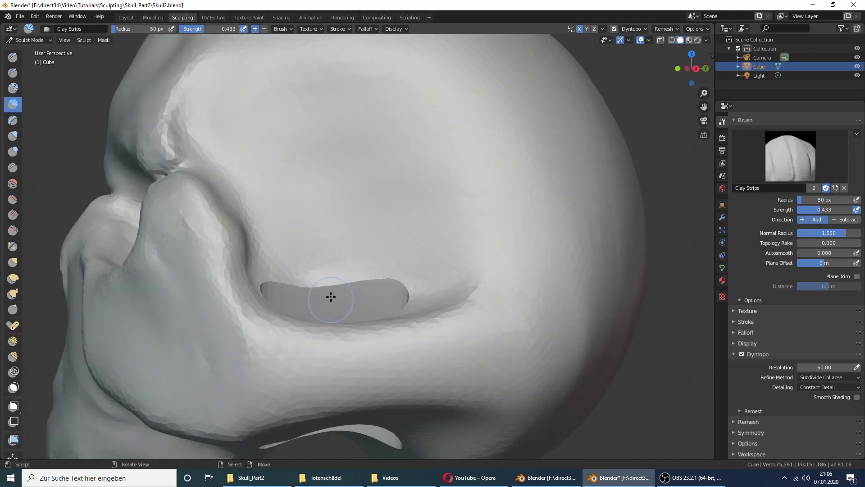
mouse_move(333, 293)
middle_mouse_down()
mouse_move(350, 242)
mouse_move(354, 250)
middle_mouse_up()
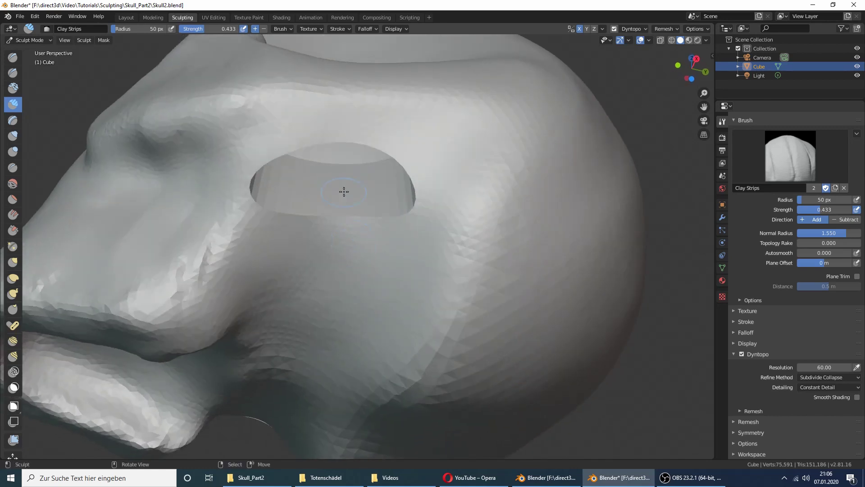
scroll(341, 194, "up", 2)
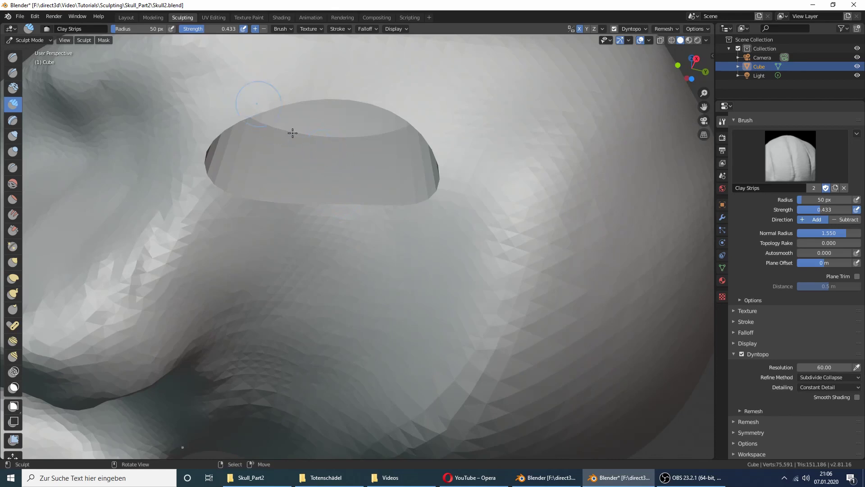
left_click_drag(333, 141, 321, 174)
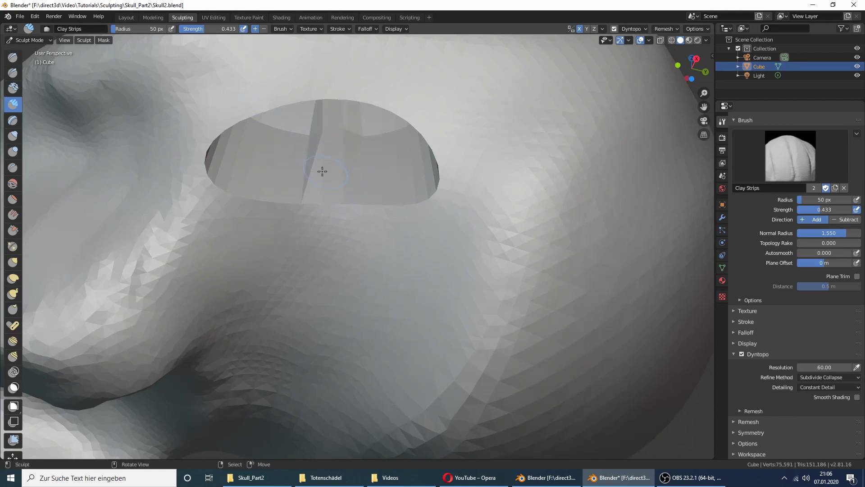
Build up Clay Strips at 93 px radius inside and around the eye socket.
middle_click_drag(320, 140, 277, 152)
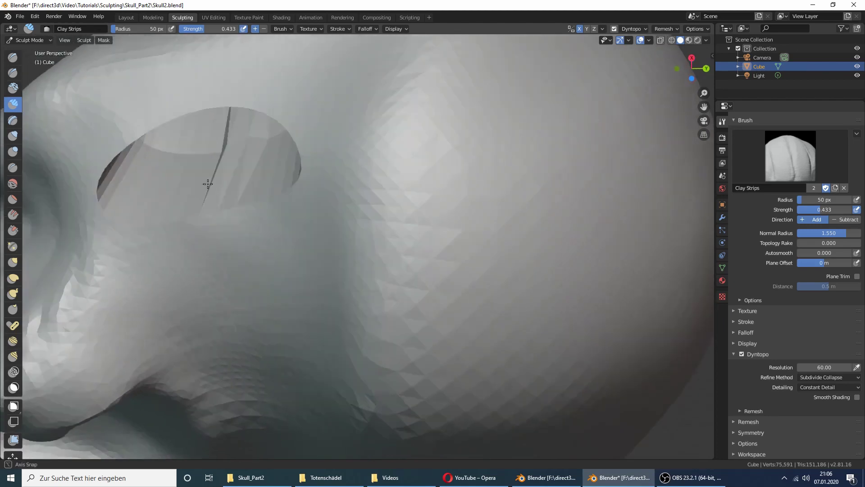
middle_click_drag(206, 183, 246, 213)
left_click_drag(277, 210, 302, 180)
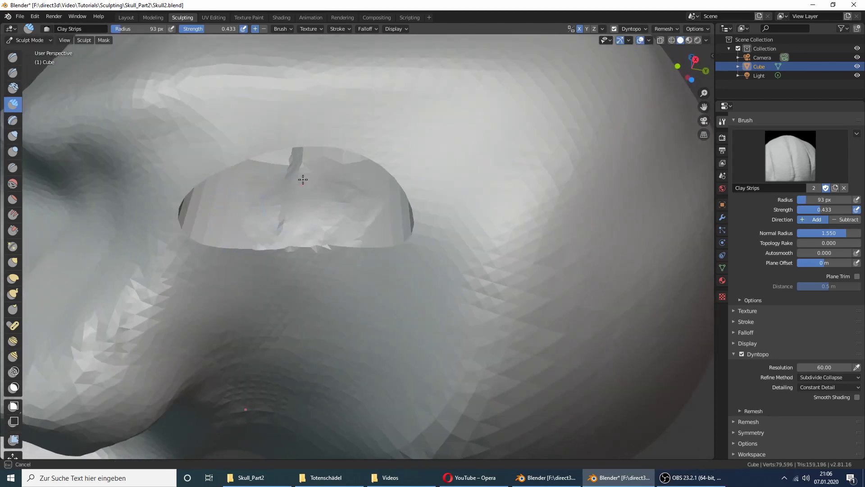
middle_click_drag(301, 180, 485, 168)
mouse_move(540, 170)
middle_mouse_down()
mouse_move(143, 208)
mouse_move(253, 225)
mouse_move(353, 344)
middle_mouse_up()
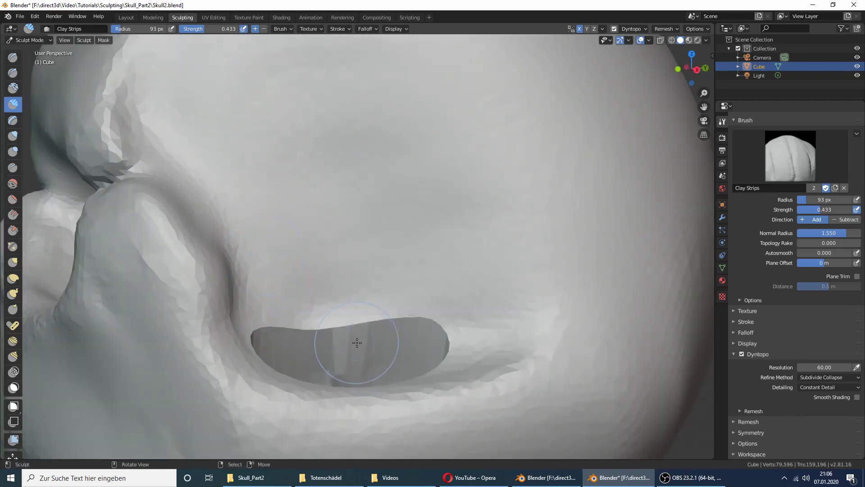
mouse_move(353, 344)
left_mouse_down()
mouse_move(343, 347)
mouse_move(375, 339)
left_mouse_up()
middle_click_drag(375, 339, 279, 342)
left_click_drag(149, 329, 102, 305)
mouse_move(102, 305)
middle_mouse_down()
mouse_move(377, 332)
mouse_move(580, 371)
mouse_move(563, 354)
mouse_move(571, 369)
middle_mouse_up()
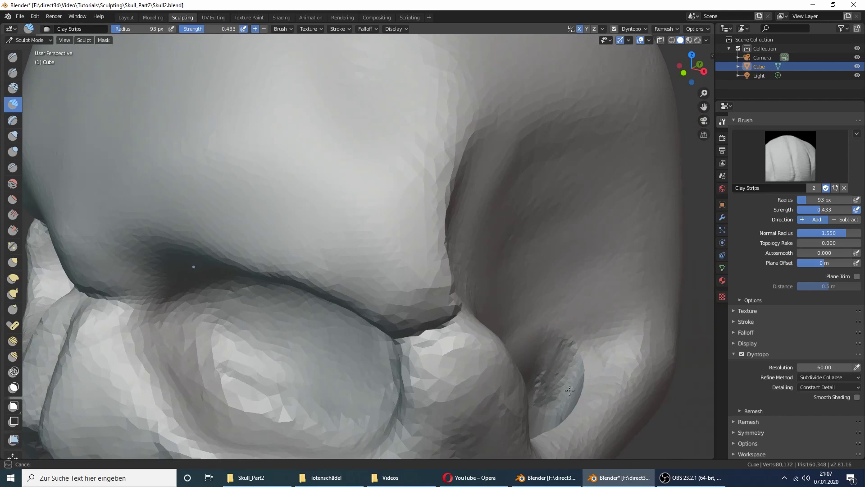
Deepen the pit beside the nose with Clay Strips strokes.
mouse_move(556, 392)
left_mouse_down()
mouse_move(547, 377)
mouse_move(559, 388)
left_mouse_up()
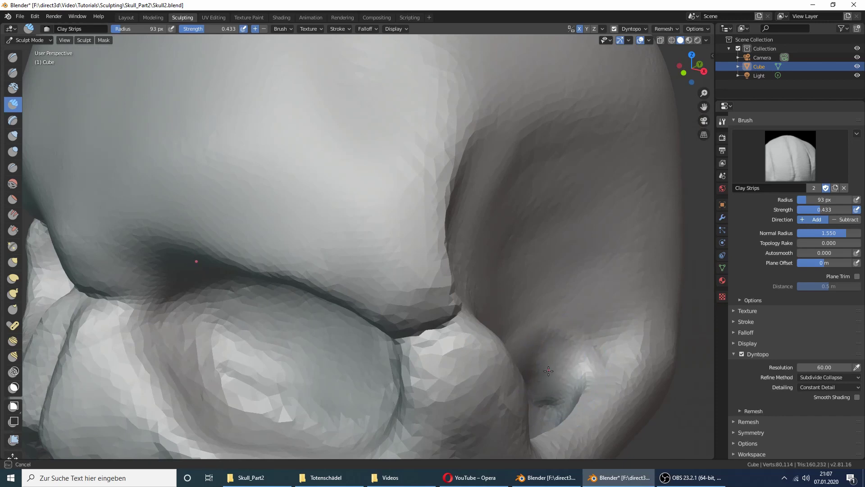
middle_click_drag(559, 388, 425, 395)
left_click_drag(425, 395, 391, 408)
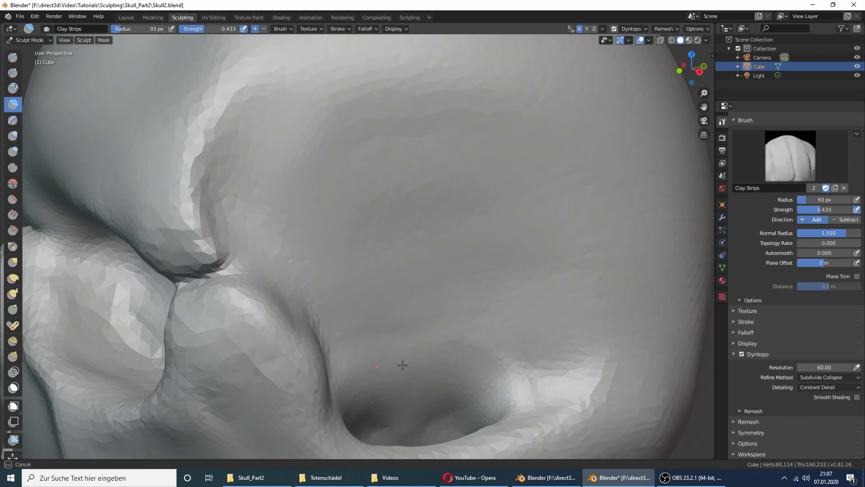
mouse_move(473, 366)
middle_mouse_down()
mouse_move(261, 366)
mouse_move(273, 276)
middle_mouse_up()
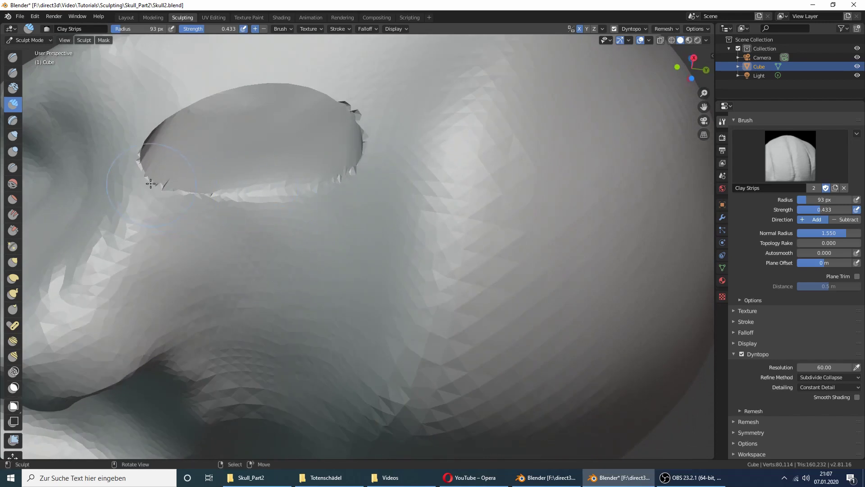
middle_click_drag(169, 175, 139, 189)
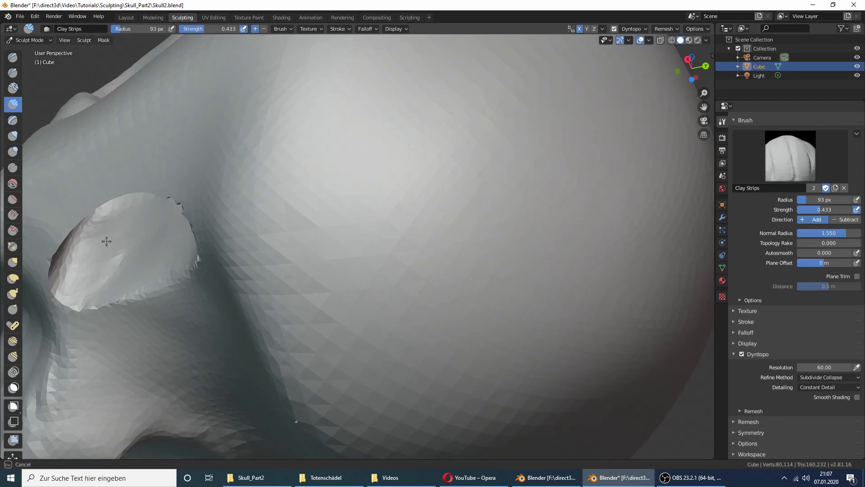
Smooth the ridge edge around the nasal pit.
left_click_drag(104, 291, 108, 288, "shift")
left_click_drag(115, 255, 132, 229, "shift")
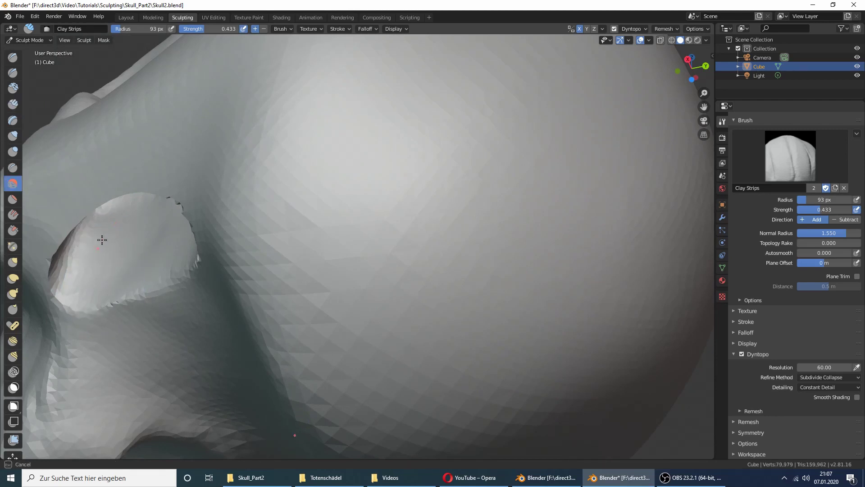
mouse_move(102, 240)
middle_mouse_down()
mouse_move(418, 215)
mouse_move(425, 193)
middle_mouse_up()
Streak clay inside both eye sockets, seen from the front.
middle_click_drag(598, 231, 613, 238)
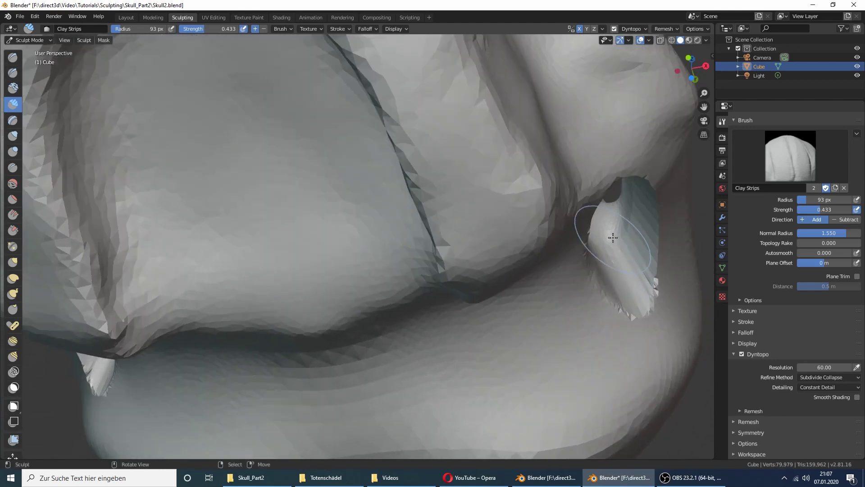
middle_click_drag(638, 205, 655, 221)
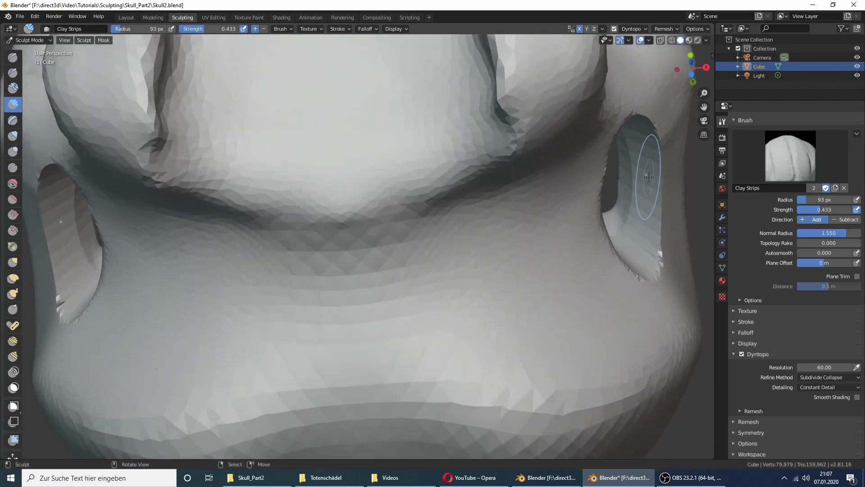
left_click_drag(649, 177, 641, 245)
middle_click_drag(641, 245, 239, 304)
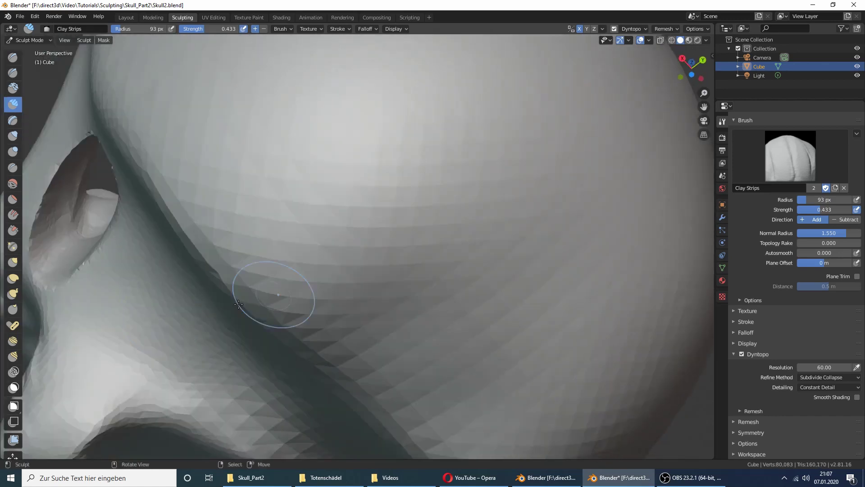
Reshape the upper eye-socket rim with clay strokes.
mouse_move(61, 235)
middle_mouse_down()
mouse_move(612, 271)
mouse_move(538, 183)
middle_mouse_up()
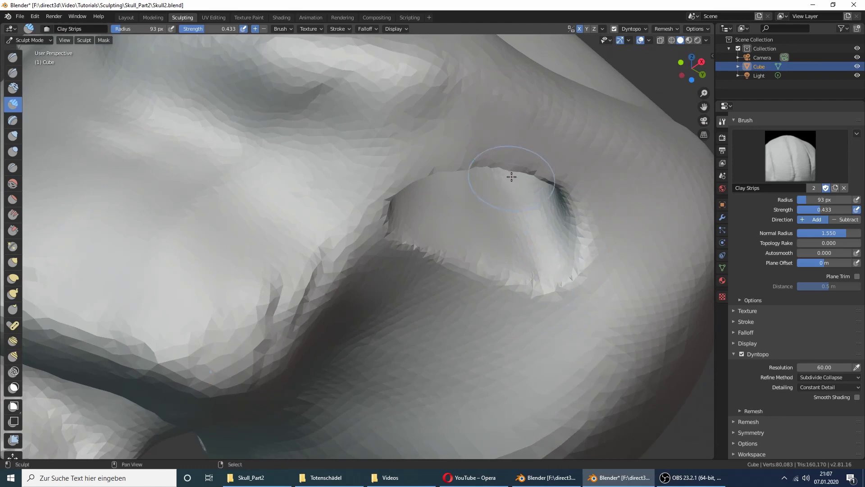
left_click_drag(551, 171, 522, 169)
middle_click_drag(482, 172, 288, 183)
mouse_move(290, 163)
left_mouse_down()
mouse_move(252, 166)
mouse_move(201, 191)
mouse_move(191, 224)
left_mouse_up()
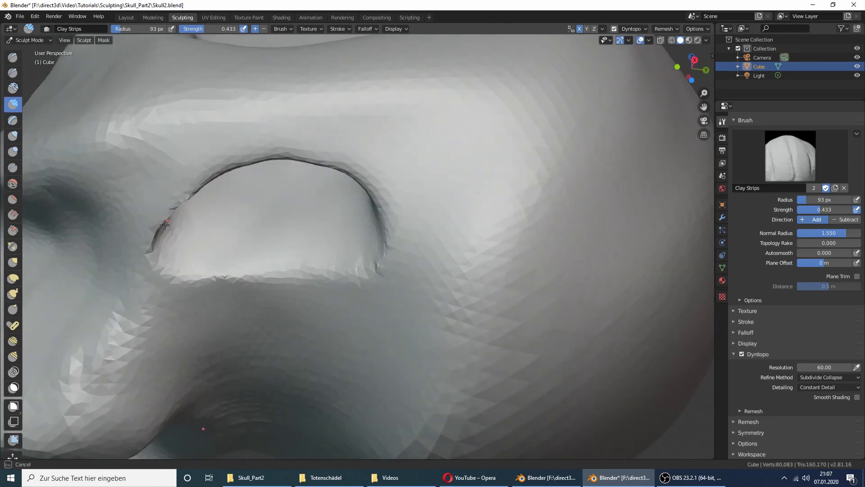
middle_click_drag(188, 205, 126, 208)
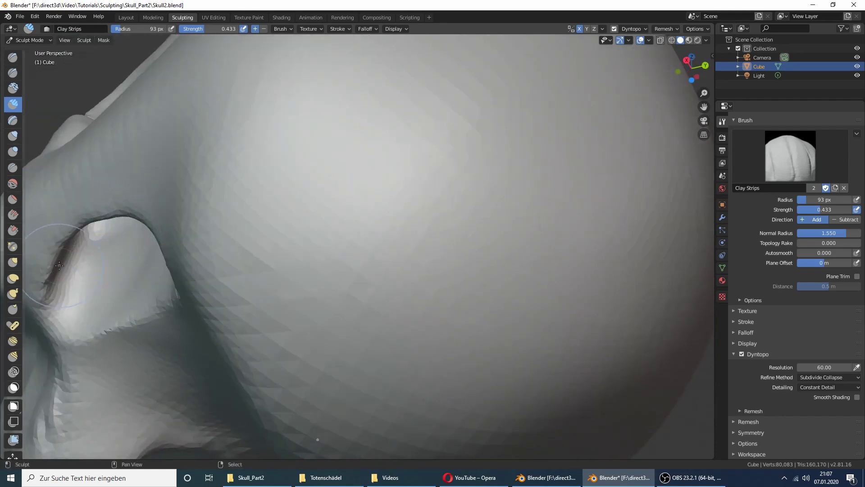
Reshape the lower eye-socket rim, then deepen and smooth the socket surface.
middle_click_drag(104, 294, 176, 283)
mouse_move(176, 283)
left_mouse_down()
mouse_move(222, 270)
mouse_move(334, 269)
mouse_move(410, 245)
left_mouse_up()
middle_click_drag(409, 245, 450, 246)
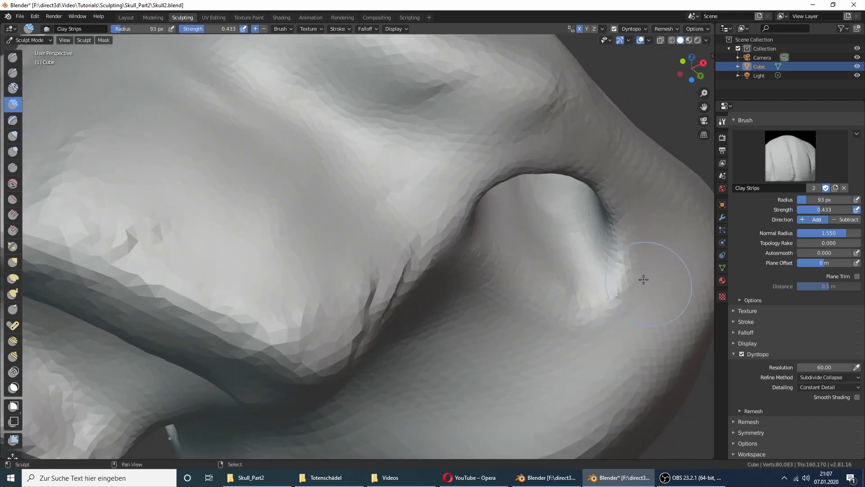
mouse_move(614, 289)
middle_mouse_down()
mouse_move(518, 288)
mouse_move(475, 340)
mouse_move(437, 350)
mouse_move(232, 347)
middle_mouse_up()
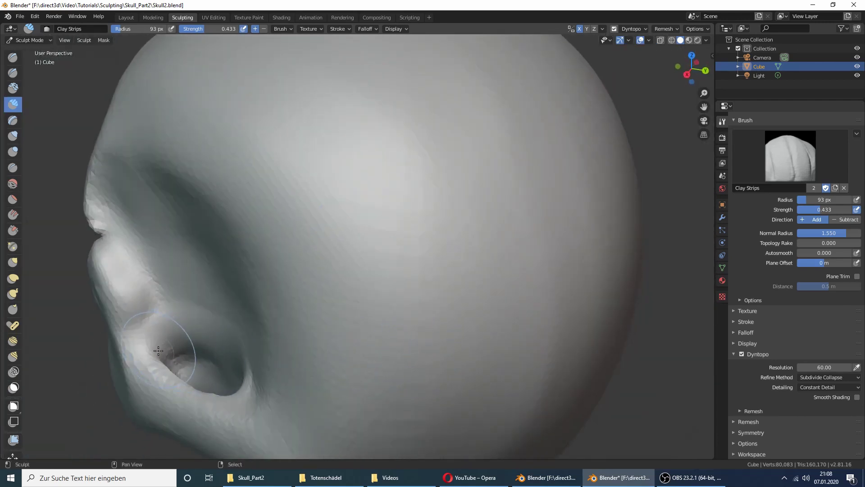
mouse_move(179, 351)
middle_mouse_down()
mouse_move(251, 361)
mouse_move(398, 406)
mouse_move(183, 356)
middle_mouse_up()
left_click_drag(183, 356, 178, 353)
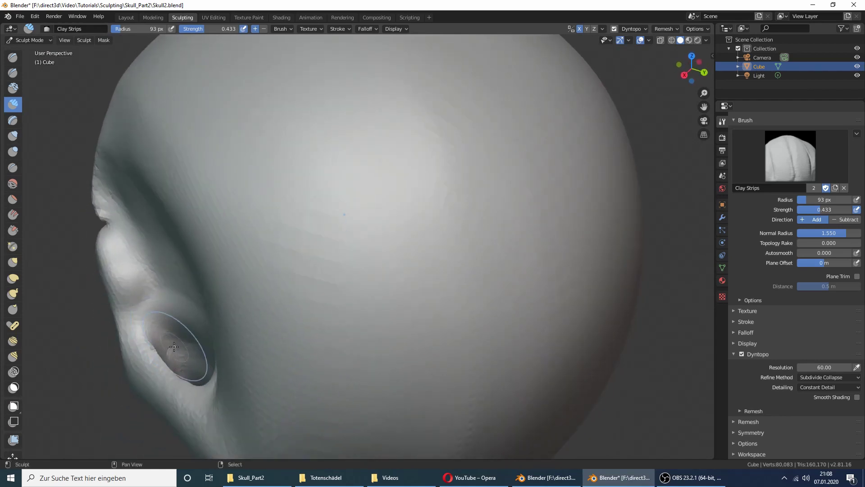
mouse_move(178, 353)
middle_mouse_down()
mouse_move(444, 357)
mouse_move(449, 365)
middle_mouse_up()
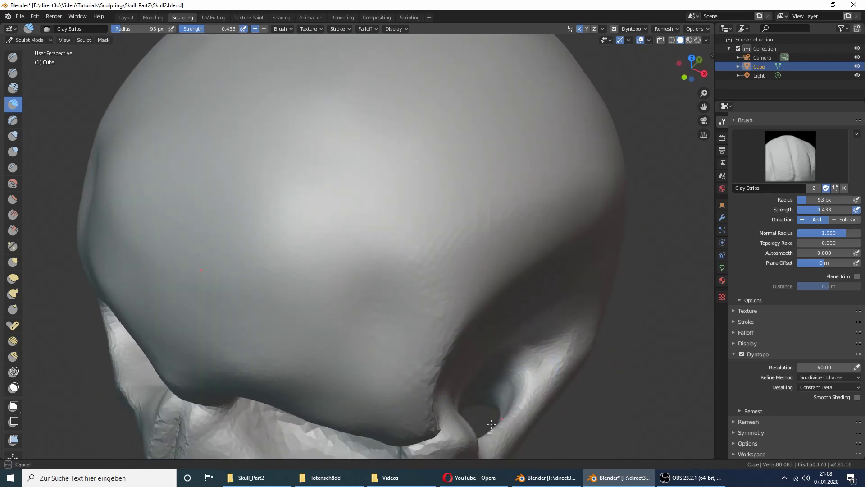
Set the Dyntopo detail resolution to 80 for the small Draw brush.
mouse_move(491, 424)
middle_mouse_down()
mouse_move(509, 387)
mouse_move(404, 247)
mouse_move(409, 239)
mouse_move(378, 323)
mouse_move(543, 378)
middle_mouse_up()
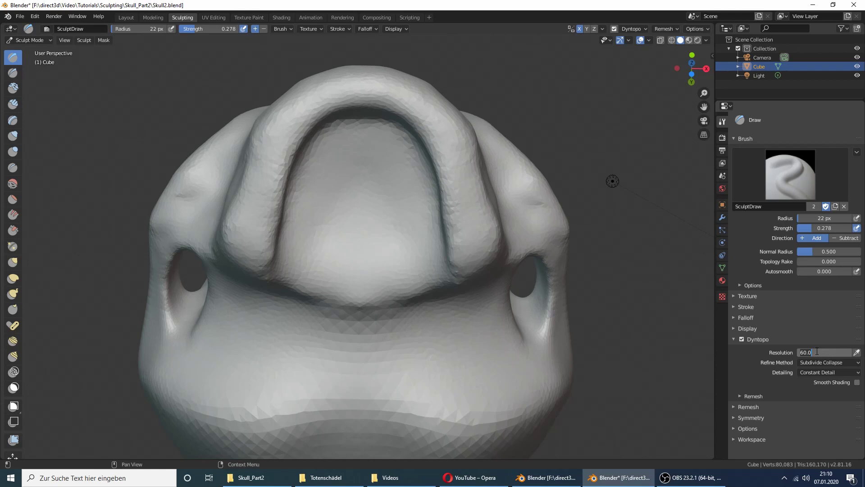
key("Return")
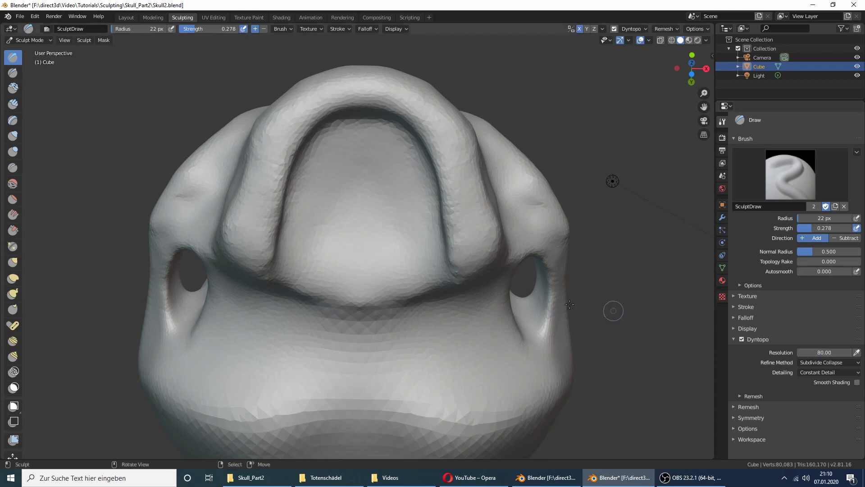
middle_click_drag(494, 171, 471, 182)
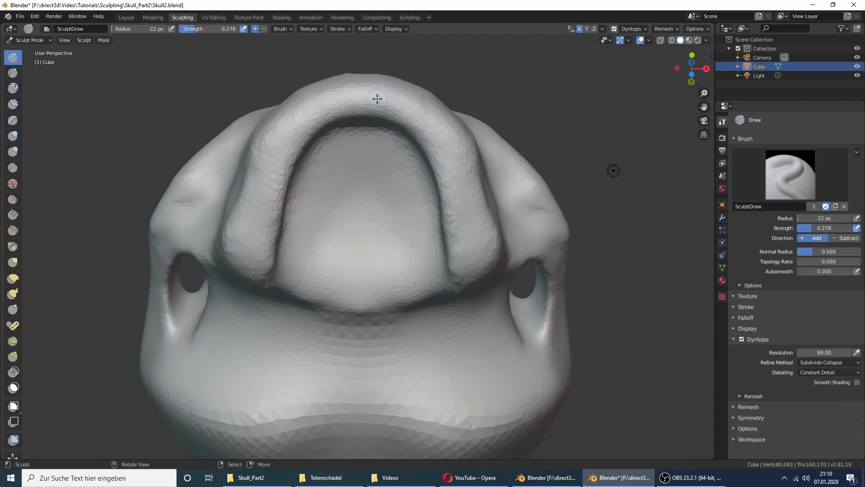
View the skull's underside straight on from below and zoom in.
key("KP_7")
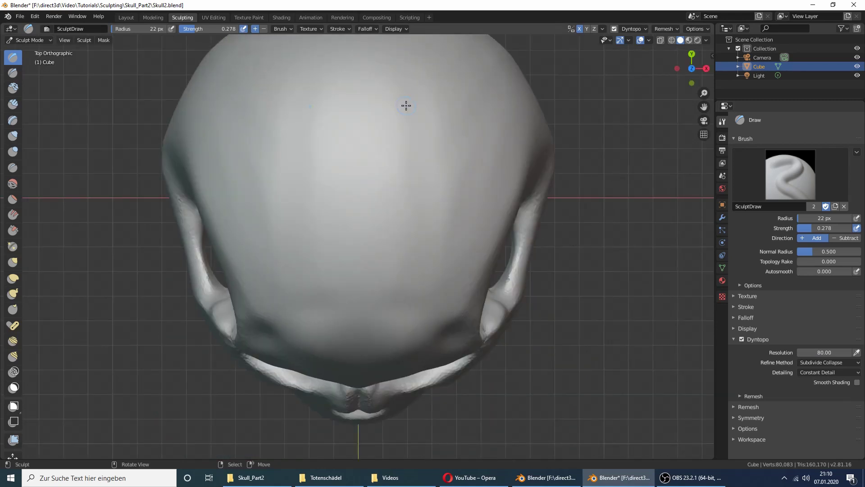
key("ctrl+KP_7")
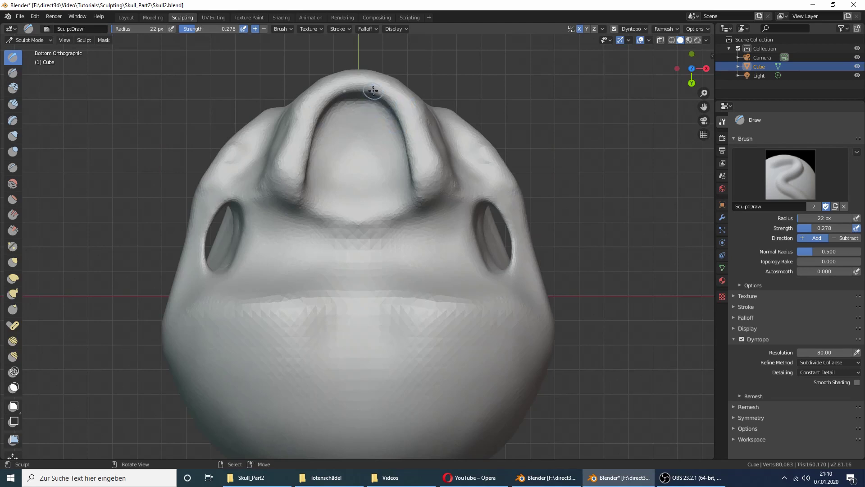
scroll(382, 83, "up", 4, "shift")
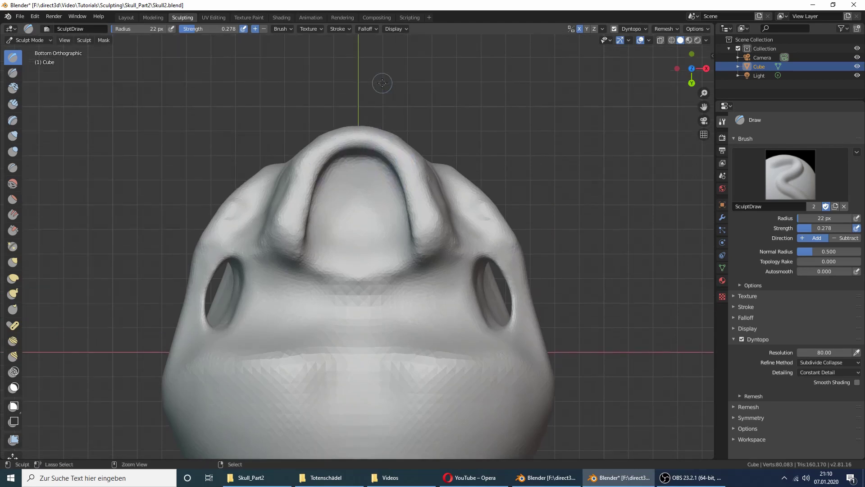
scroll(382, 83, "up", 2, "shift")
scroll(391, 135, "up", 1)
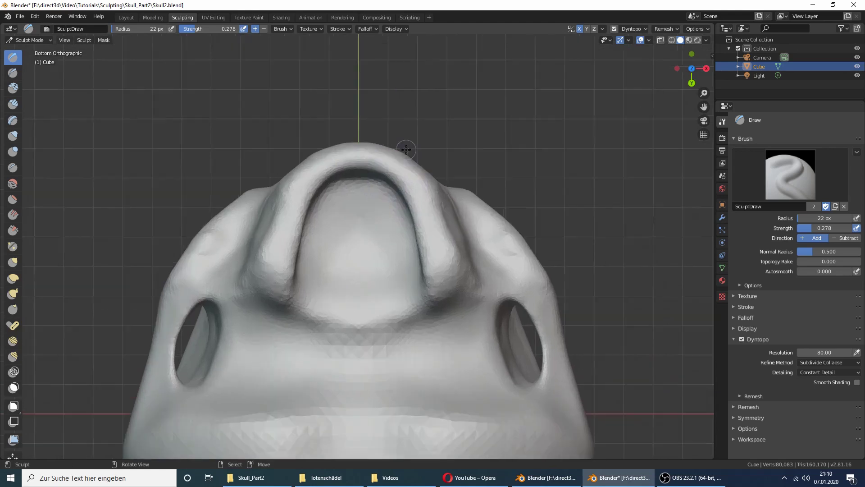
scroll(391, 135, "up", 1)
scroll(391, 136, "up", 2)
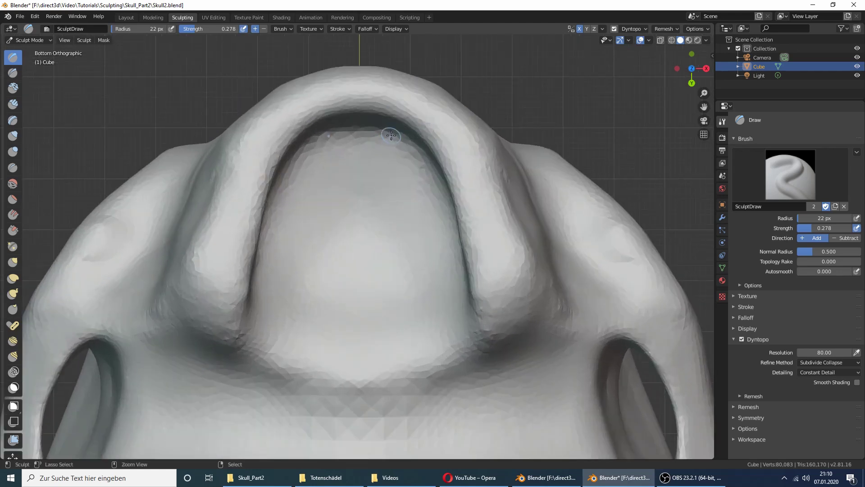
scroll(391, 135, "up", 2, "shift")
scroll(391, 135, "up", 2, "shift")
Sculpt the first small socket dents on the front of the jaw arch.
scroll(391, 135, "up", 1)
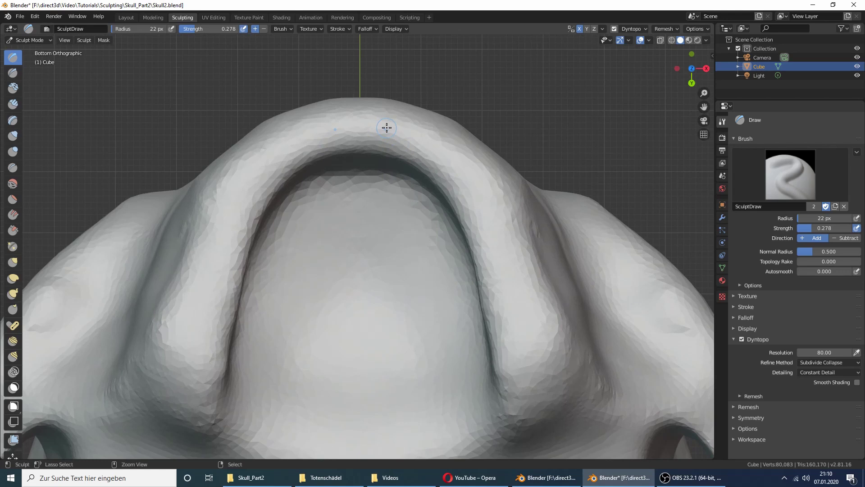
left_click_drag(387, 127, 387, 127)
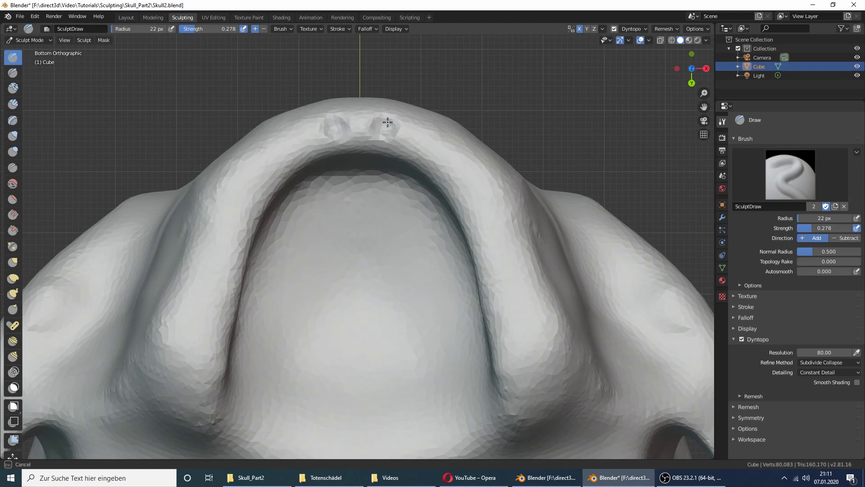
left_click_drag(387, 129, 384, 123)
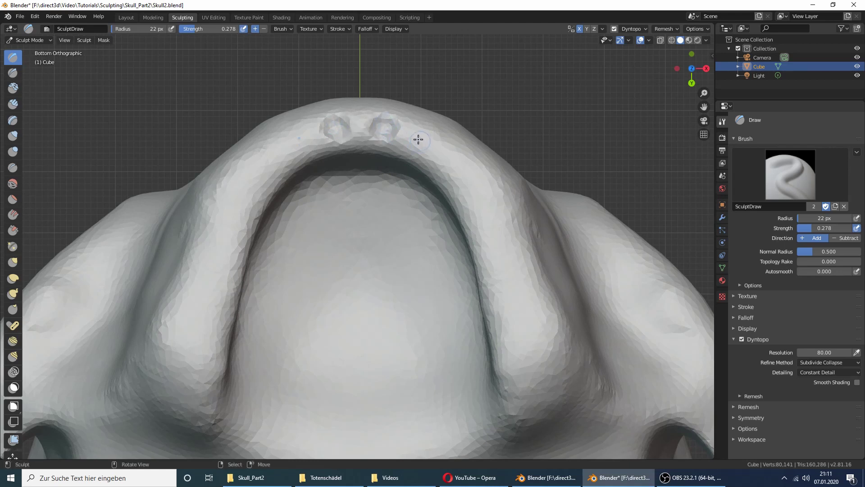
left_click_drag(426, 141, 428, 145)
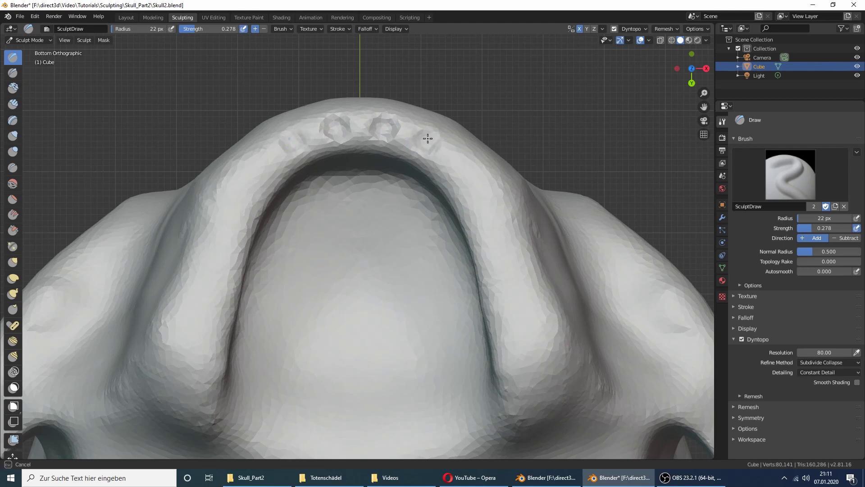
left_click_drag(432, 142, 461, 164)
Add mirrored tooth-socket pairs down both sides of the jaw ridge.
left_click_drag(486, 200, 497, 209)
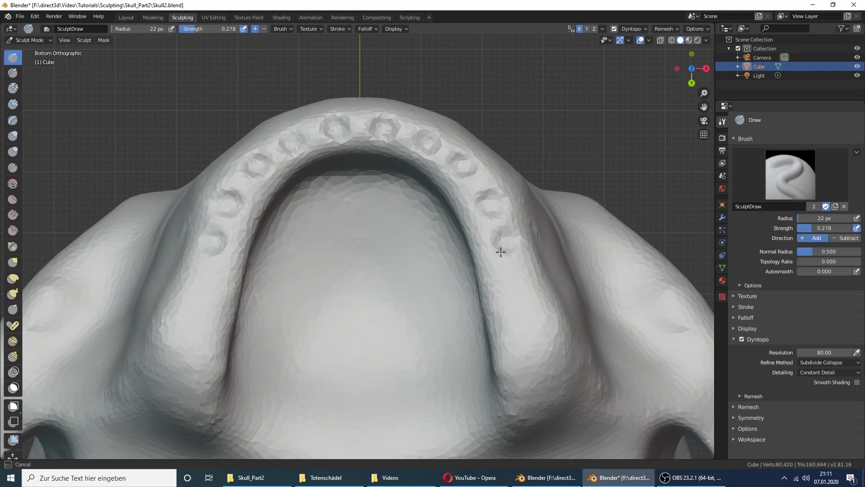
left_click_drag(501, 245, 500, 235)
left_click_drag(507, 275, 523, 329)
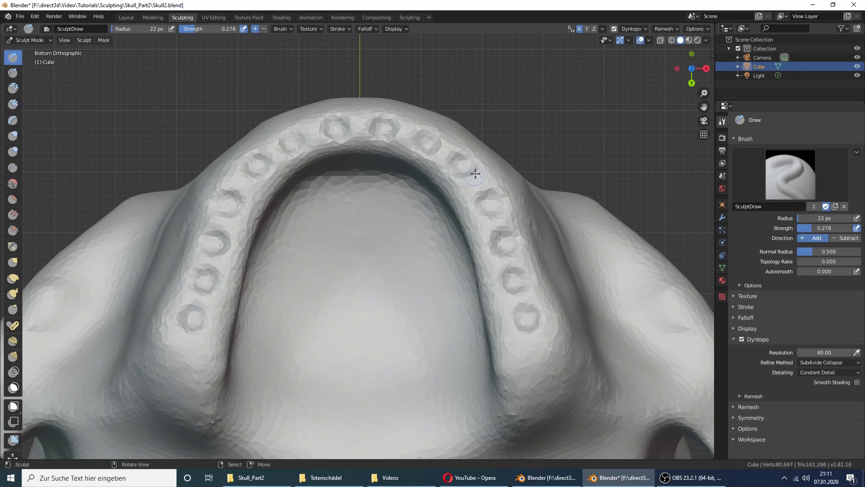
mouse_move(473, 170)
middle_mouse_down()
mouse_move(454, 167)
mouse_move(490, 183)
middle_mouse_up()
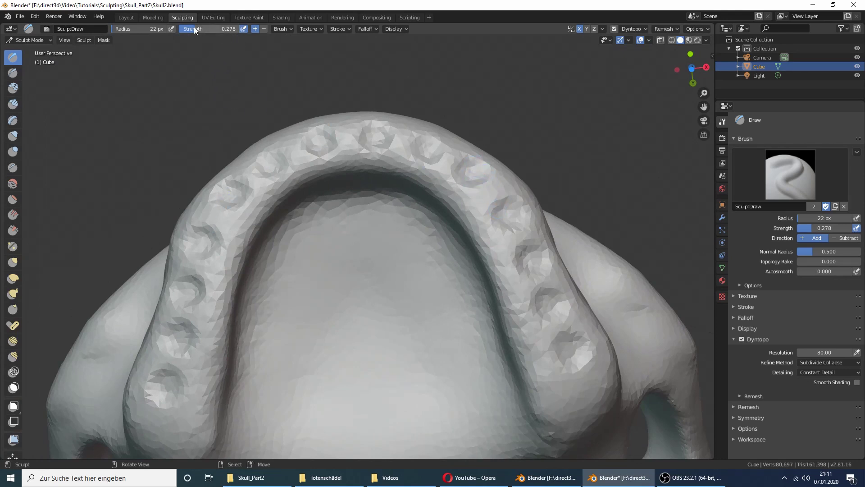
Raise brush strength to about 0.6 and carve sockets back to the rearmost pair.
left_click_drag(195, 30, 198, 29)
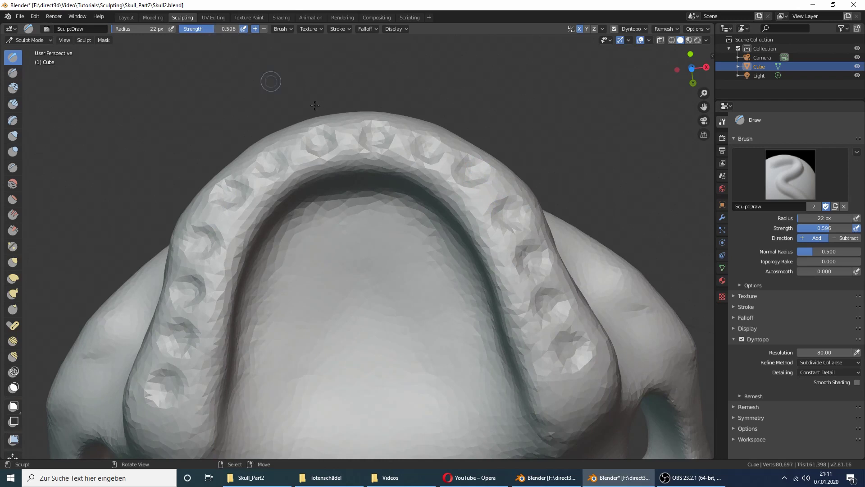
mouse_move(374, 142)
left_mouse_down()
mouse_move(431, 145)
mouse_move(428, 151)
left_mouse_up()
left_click_drag(466, 169, 469, 169)
left_click_drag(505, 212, 507, 213)
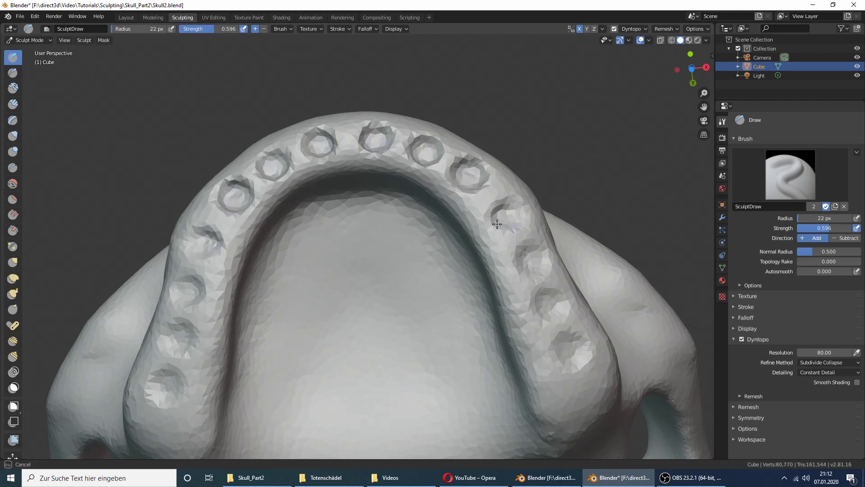
left_click_drag(530, 256, 523, 271)
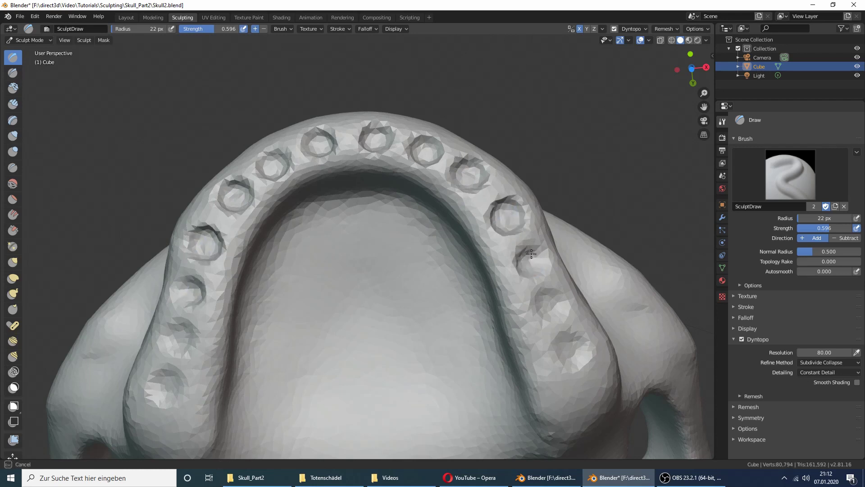
left_click_drag(542, 300, 544, 305)
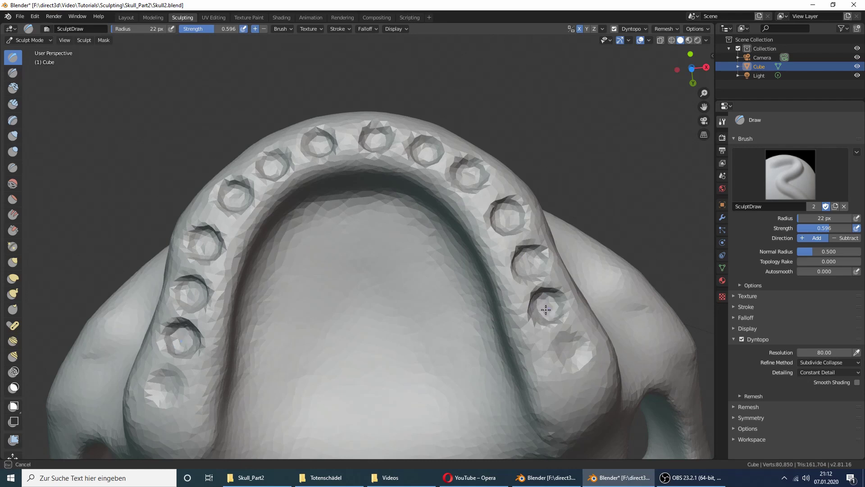
left_click_drag(560, 354, 569, 366)
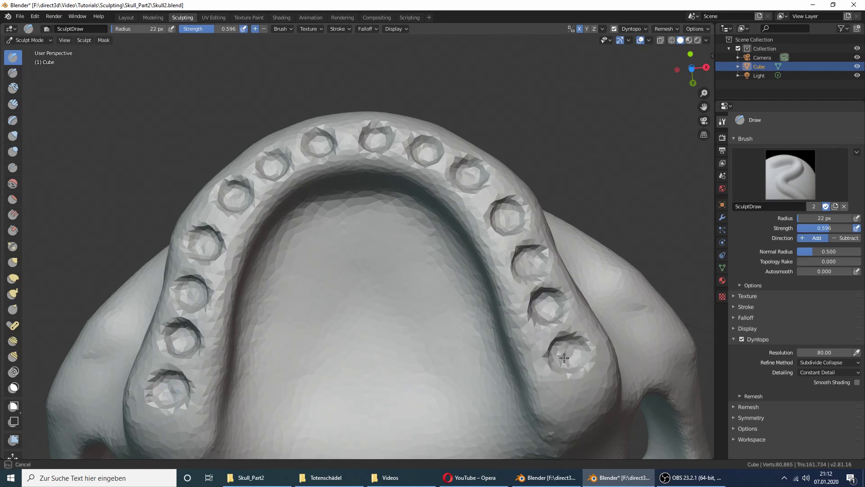
Deepen the front tooth sockets and reshape a side socket.
left_click_drag(472, 172, 469, 178)
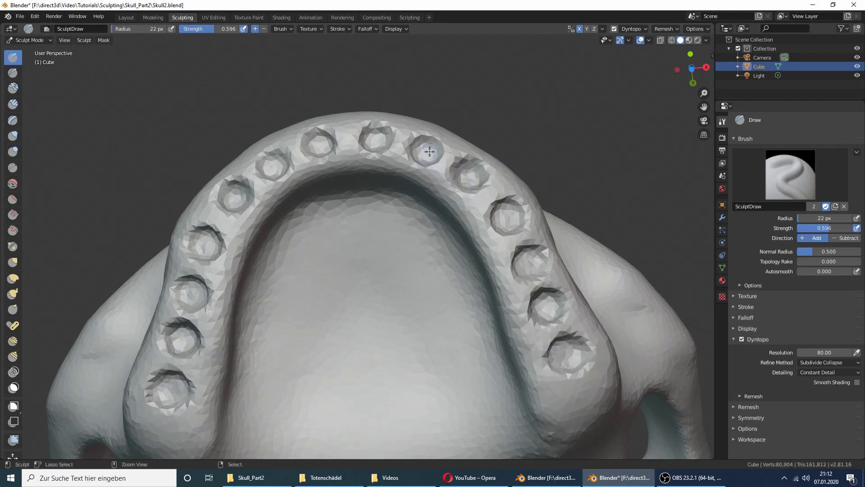
left_click_drag(429, 148, 426, 154)
left_click_drag(375, 134, 371, 137)
scroll(629, 123, "down", 5)
scroll(440, 195, "up", 5)
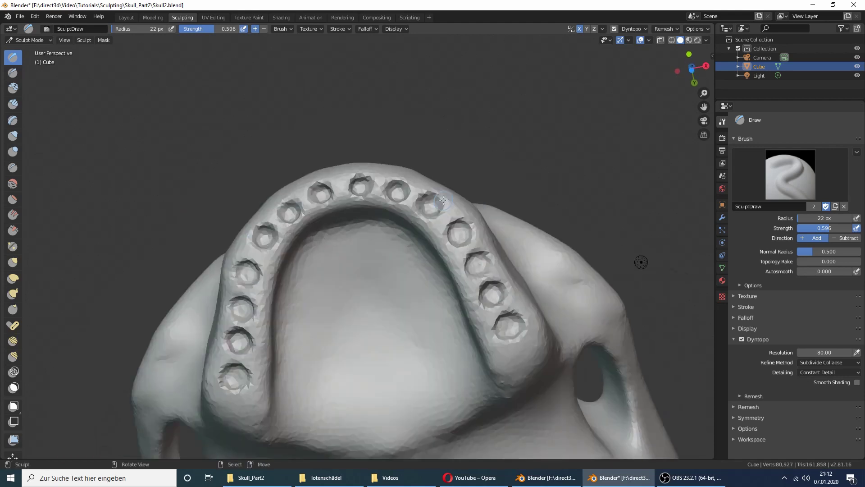
left_click(498, 255)
mouse_move(499, 255)
left_mouse_down()
mouse_move(465, 228)
mouse_move(478, 222)
left_mouse_up()
Re-sculpt the front, side and back tooth sockets, then view the whole skull.
left_click_drag(435, 191, 436, 198)
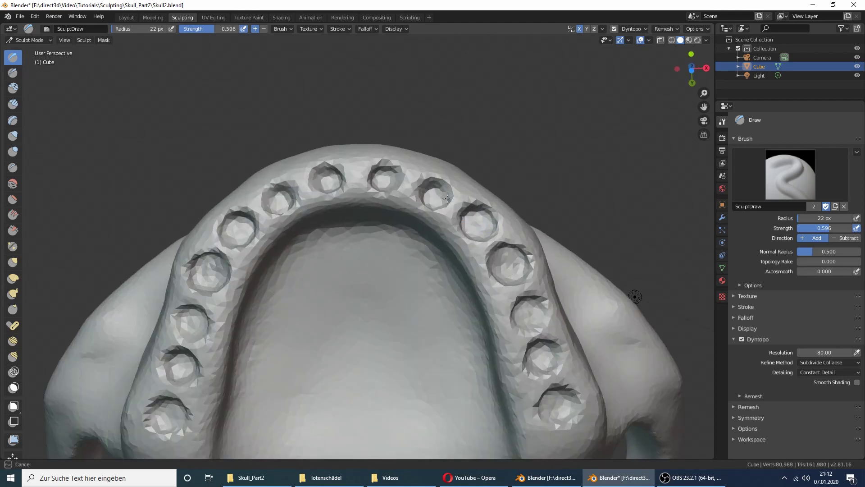
mouse_move(384, 172)
left_mouse_down()
mouse_move(395, 175)
mouse_move(383, 178)
left_mouse_up()
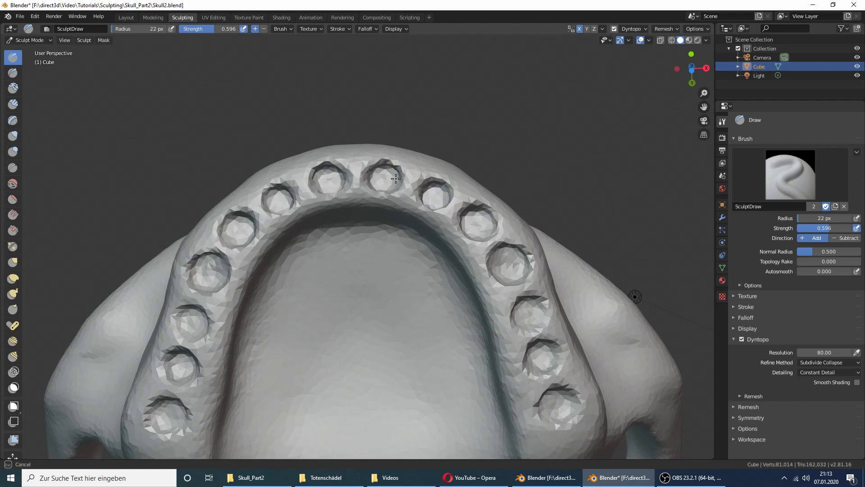
left_click_drag(524, 298, 525, 299)
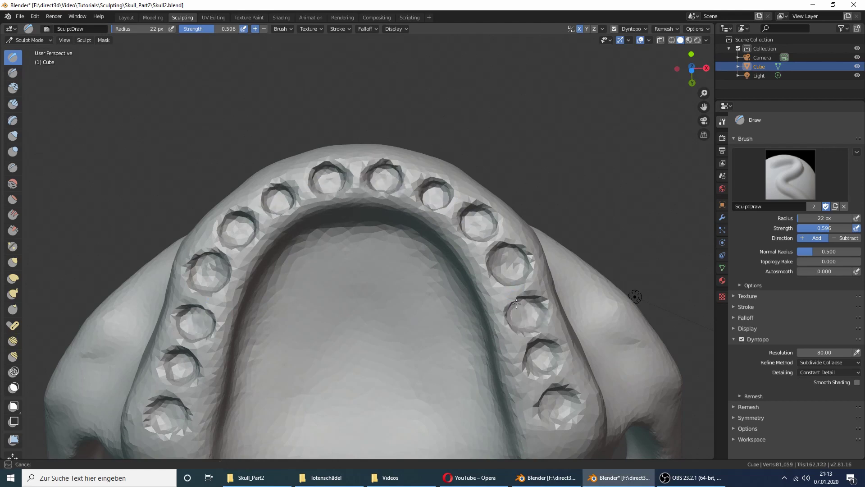
mouse_move(539, 356)
left_mouse_down()
mouse_move(550, 364)
mouse_move(522, 356)
mouse_move(530, 363)
left_mouse_up()
scroll(541, 314, "down", 2)
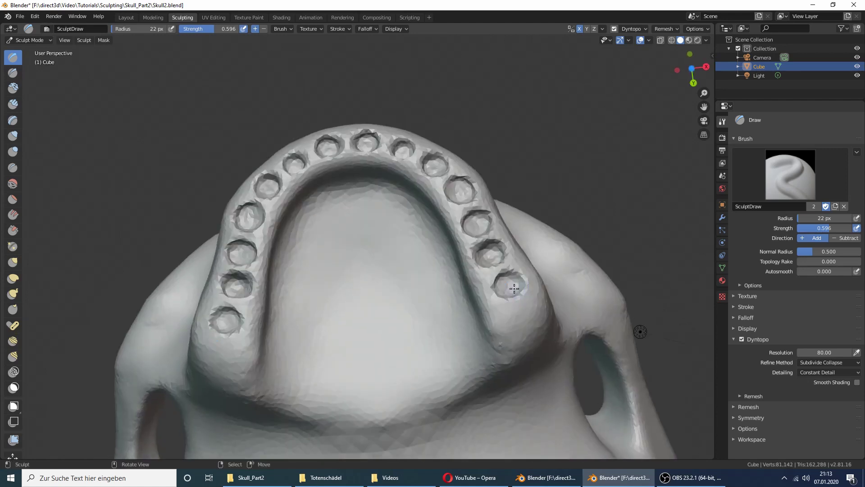
left_click_drag(495, 331, 501, 331)
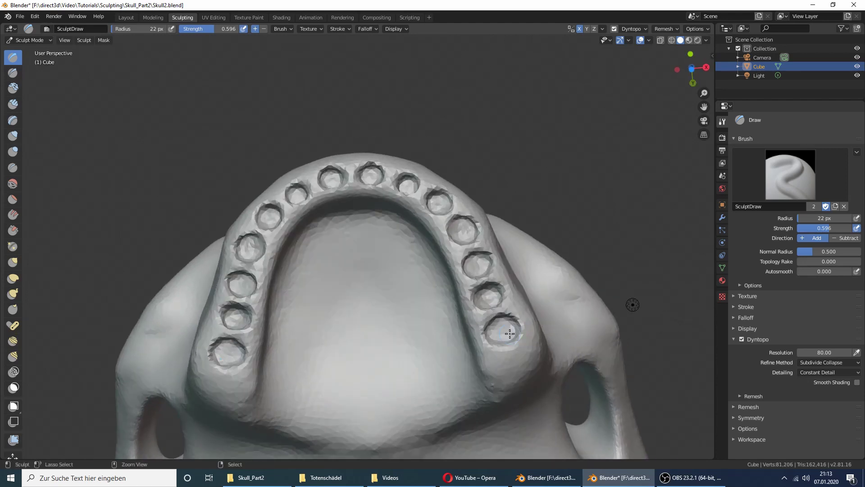
mouse_move(501, 331)
middle_mouse_down()
mouse_move(458, 272)
mouse_move(487, 257)
middle_mouse_up()
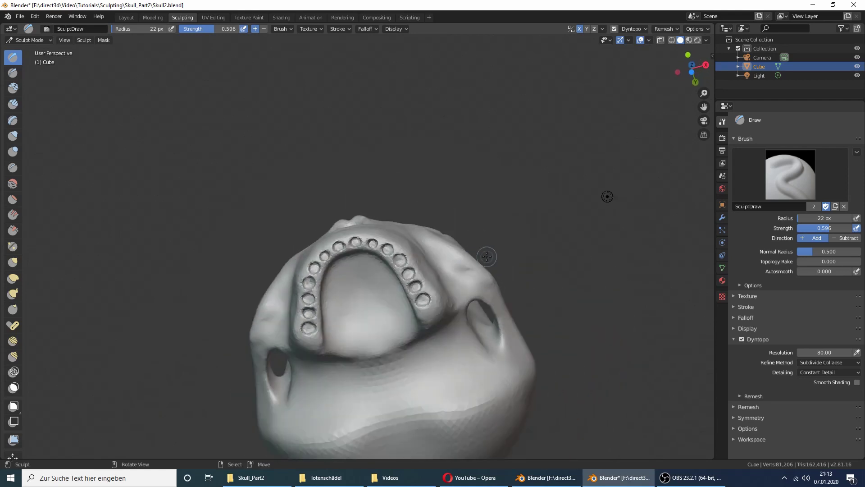
scroll(487, 256, "up", 3)
scroll(475, 259, "up", 2)
Check the reference skull window, then return to the Skull2 sculpt facing the front.
left_click(547, 478)
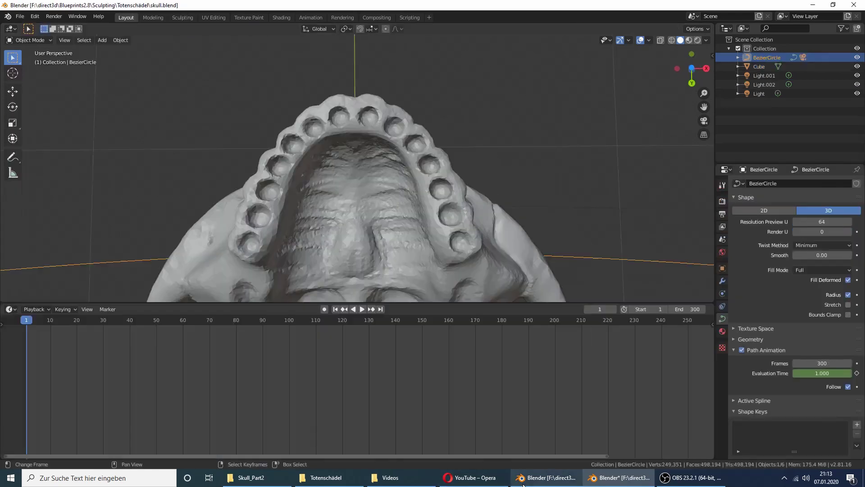
left_click(602, 480)
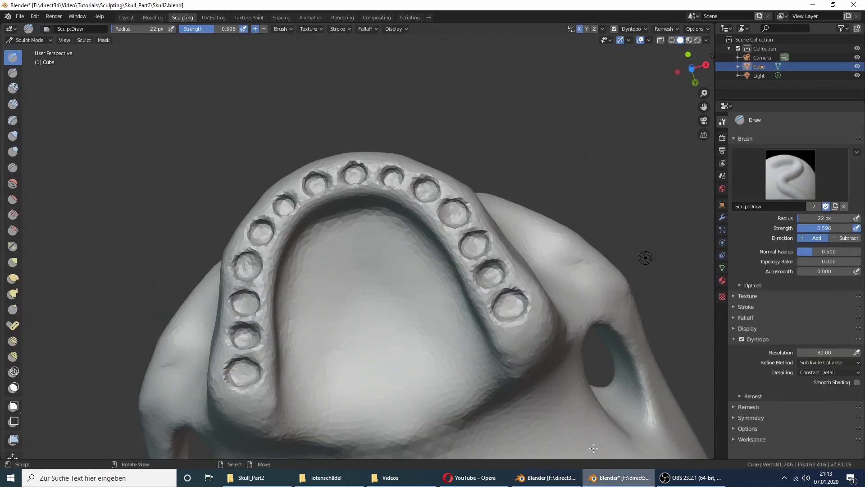
mouse_move(522, 228)
middle_mouse_down()
mouse_move(515, 290)
mouse_move(499, 309)
mouse_move(462, 310)
mouse_move(467, 295)
mouse_move(404, 311)
middle_mouse_up()
scroll(516, 290, "down", 3)
scroll(506, 296, "down", 2)
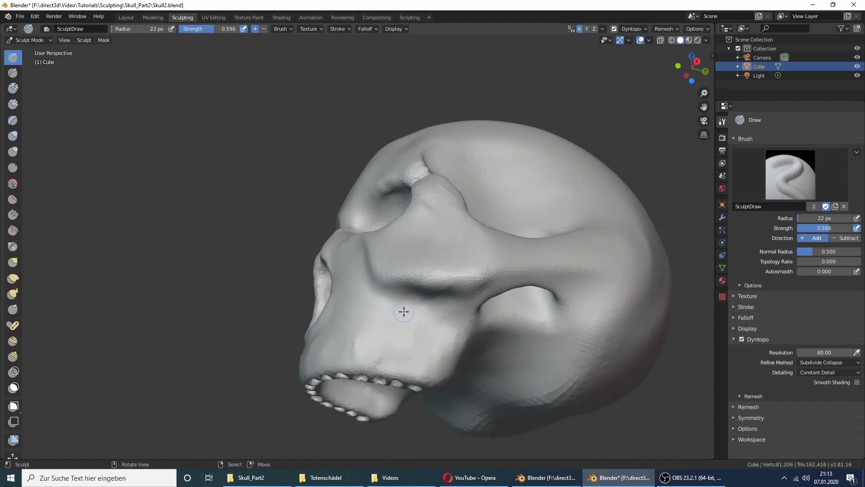
Set the brush radius to 35 px and line up front and right orthographic views.
key("f")
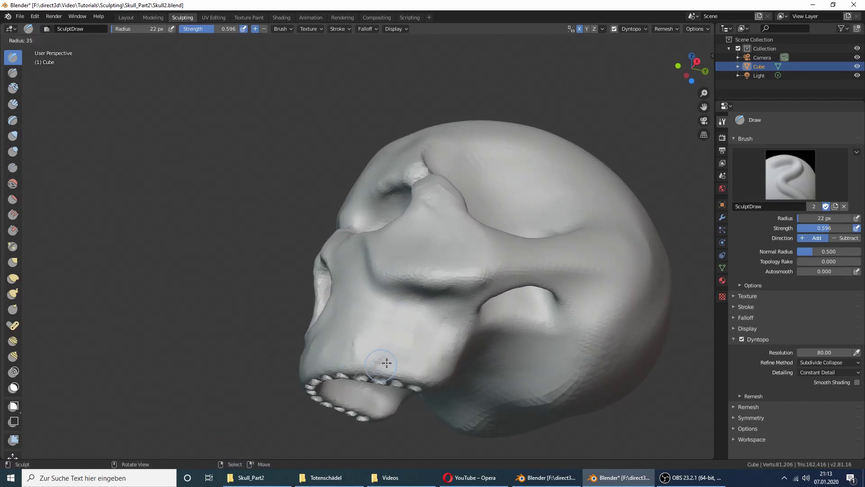
left_click(387, 363)
mouse_move(424, 344)
middle_mouse_down()
mouse_move(410, 363)
mouse_move(385, 358)
mouse_move(393, 330)
middle_mouse_up()
scroll(410, 363, "up", 2)
key("KP_1")
key("KP_3")
scroll(386, 358, "up", 3)
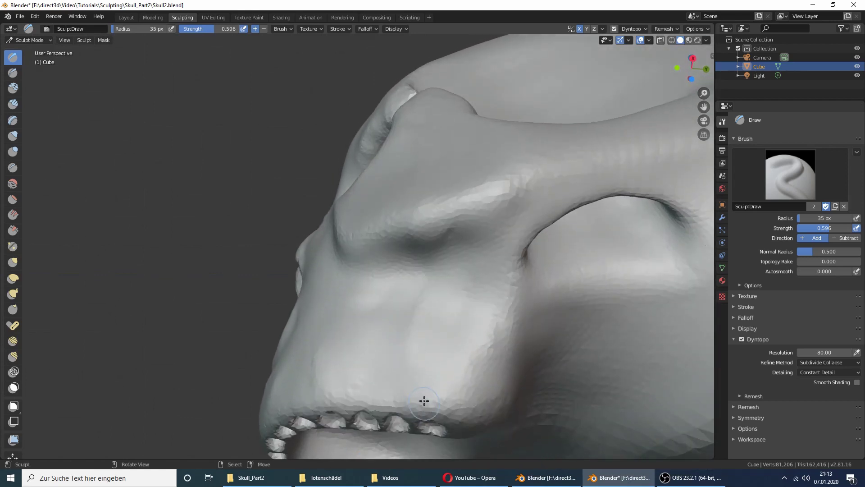
Raise a bulge above the teeth beside the nose and smooth the ridges.
middle_click_drag(424, 401, 440, 399)
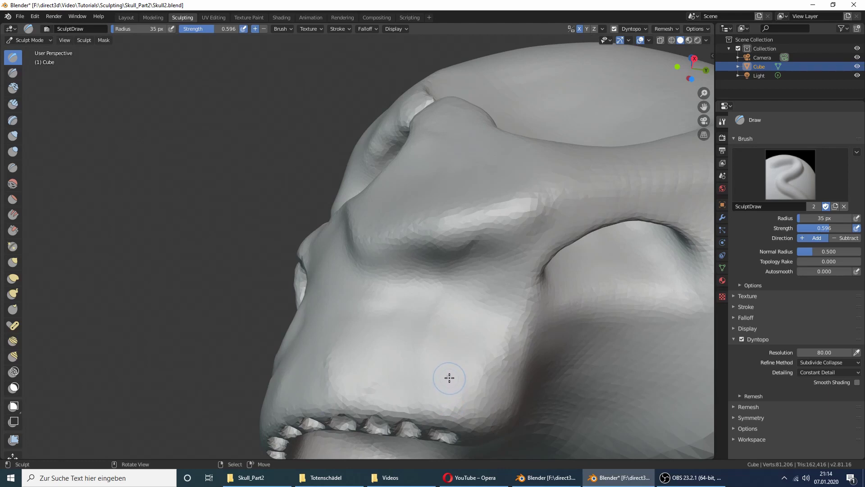
mouse_move(449, 379)
left_mouse_down()
mouse_move(448, 397)
mouse_move(427, 390)
mouse_move(412, 399)
left_mouse_up()
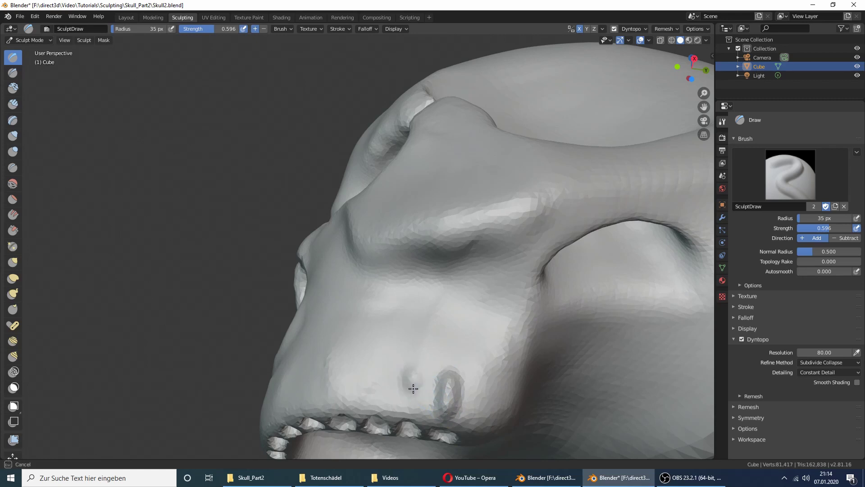
mouse_move(449, 372)
left_mouse_down("shift")
mouse_move(444, 396)
mouse_move(411, 397)
mouse_move(409, 412)
left_mouse_up("shift")
Resize the brush to 41 px and sculpt vertical root ridges above the teeth.
key("f")
left_click(415, 379)
key("f")
left_click(411, 396)
left_click_drag(372, 373, 372, 408)
middle_click_drag(387, 397, 400, 399)
left_click_drag(400, 399, 366, 393)
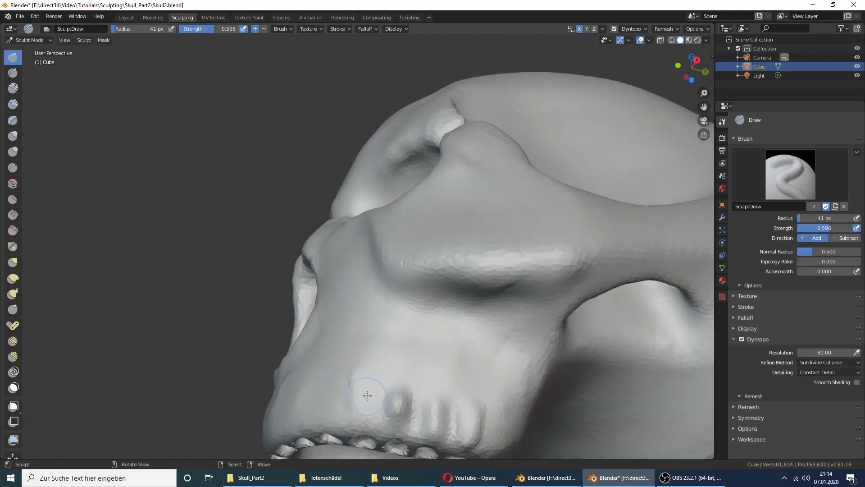
Add small strokes and refine the tooth-root bulges above the teeth.
middle_click_drag(366, 394, 380, 404)
left_click_drag(380, 404, 357, 421)
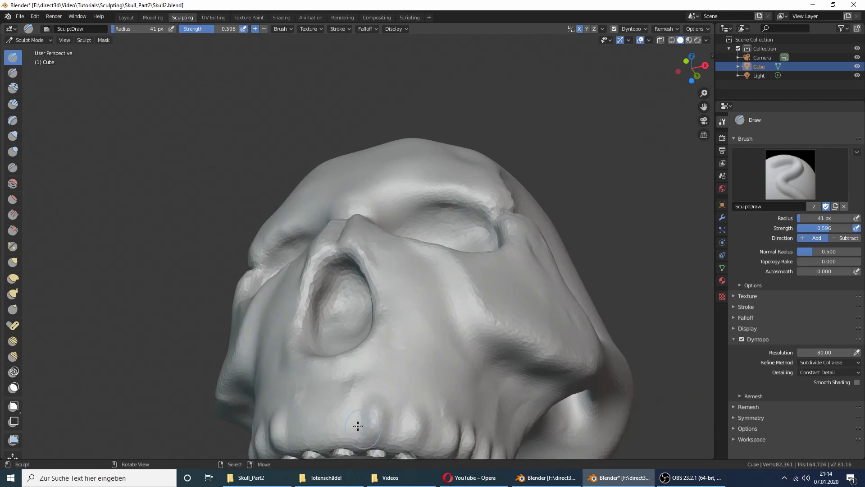
middle_click_drag(357, 422, 369, 454)
left_click_drag(369, 454, 387, 406)
mouse_move(387, 406)
middle_mouse_down()
mouse_move(450, 422)
mouse_move(386, 458)
mouse_move(407, 455)
mouse_move(398, 355)
mouse_move(406, 382)
middle_mouse_up()
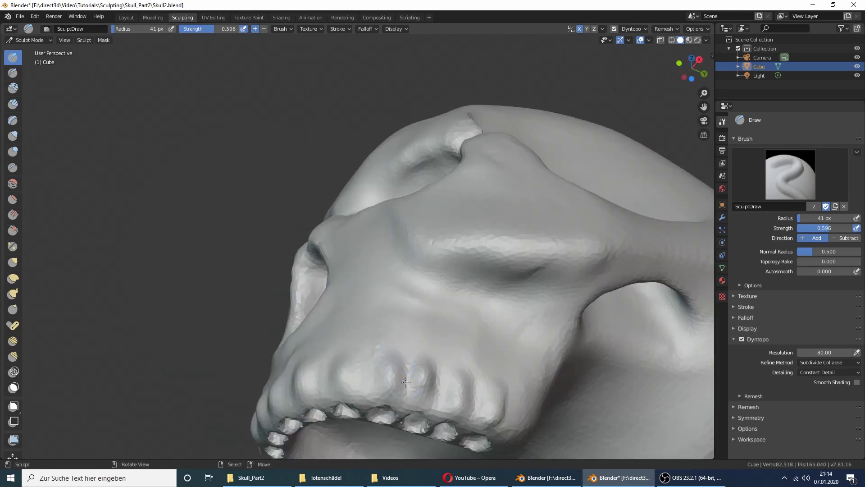
left_click_drag(421, 394, 421, 399)
middle_click_drag(421, 392, 427, 393)
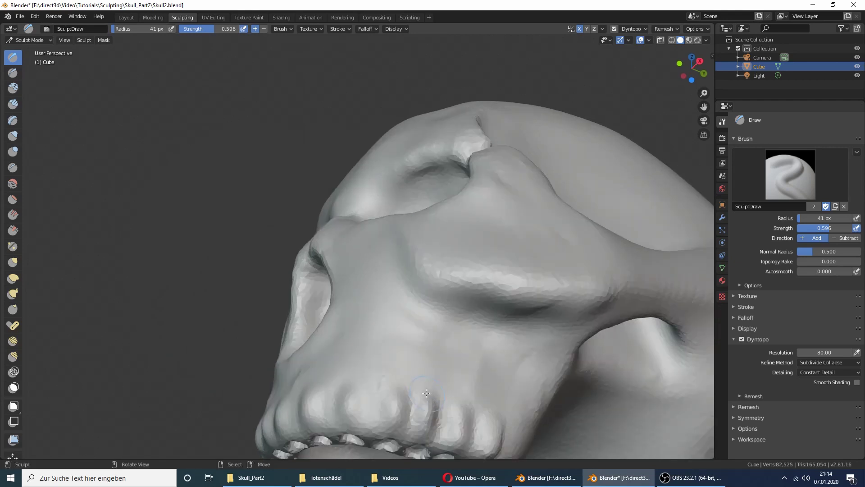
left_click_drag(388, 415, 303, 400)
Enlarge the brush to 76 px and build up the cheek above the upper teeth.
middle_click_drag(303, 400, 338, 398)
middle_click_drag(432, 401, 371, 322)
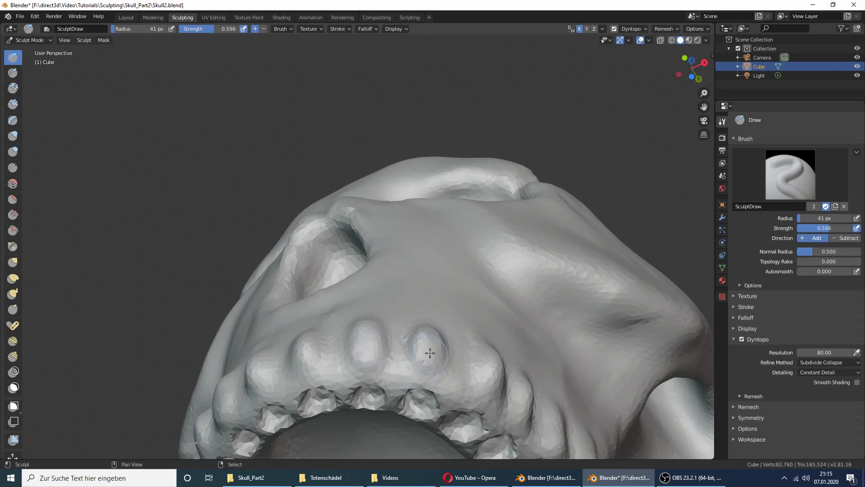
middle_click_drag(492, 378, 443, 406)
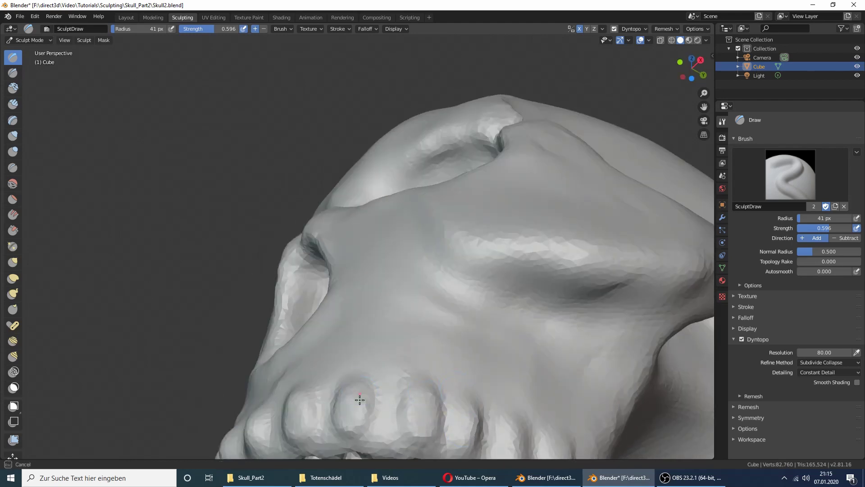
mouse_move(359, 400)
middle_mouse_down()
mouse_move(398, 392)
mouse_move(385, 399)
mouse_move(405, 381)
mouse_move(393, 378)
mouse_move(407, 356)
middle_mouse_up()
scroll(476, 389, "down", 5)
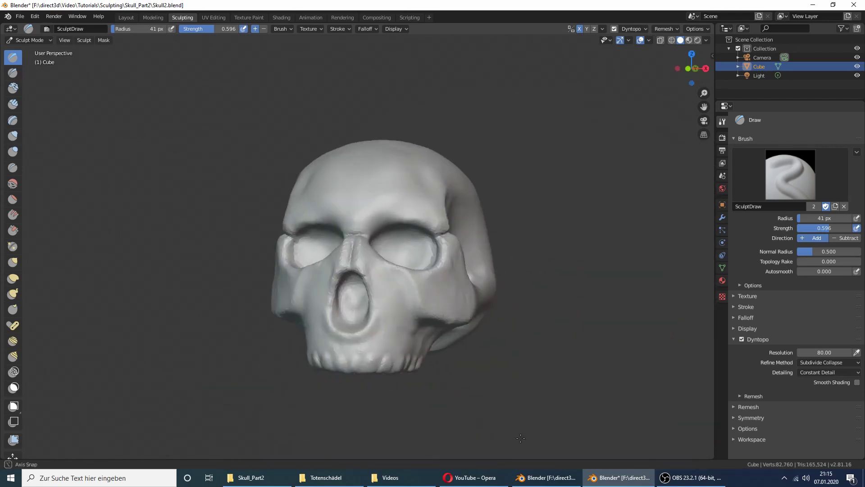
scroll(511, 396, "up", 3)
mouse_move(511, 395)
middle_mouse_down()
mouse_move(463, 353)
mouse_move(440, 367)
middle_mouse_up()
left_click(430, 383)
left_click_drag(448, 392, 398, 357)
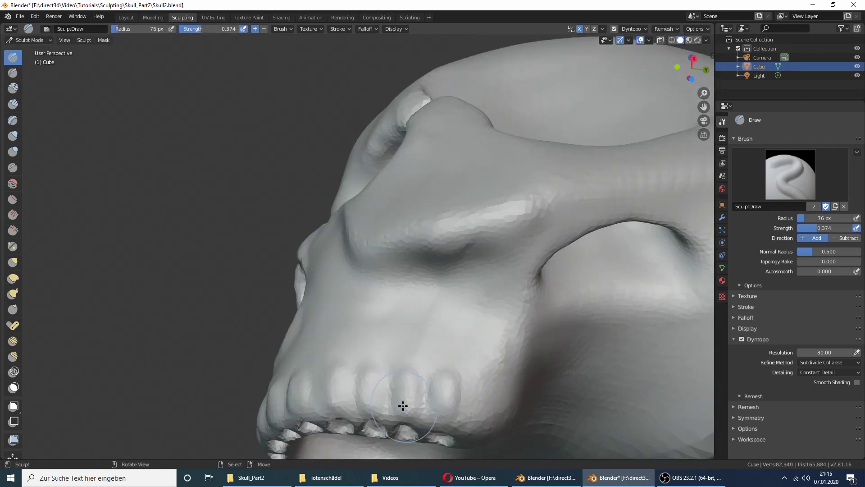
mouse_move(397, 357)
middle_mouse_down()
mouse_move(413, 376)
mouse_move(405, 383)
middle_mouse_up()
left_click_drag(405, 383, 387, 428)
mouse_move(387, 428)
middle_mouse_down()
mouse_move(390, 382)
mouse_move(362, 442)
middle_mouse_up()
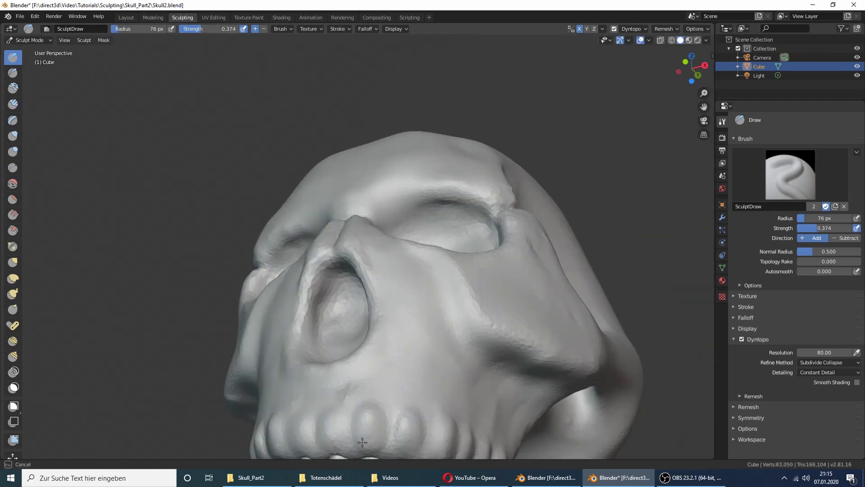
mouse_move(351, 413)
middle_mouse_down()
mouse_move(444, 432)
mouse_move(326, 322)
middle_mouse_up()
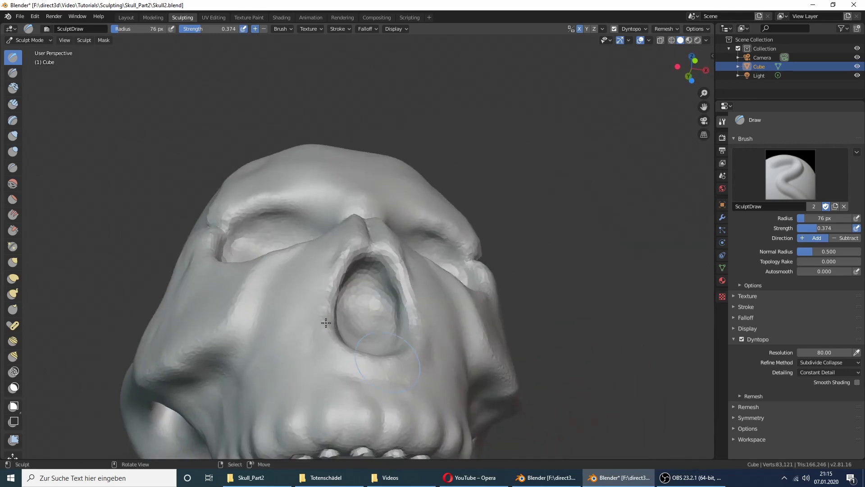
Switch to the Crease brush with a 22 px radius.
left_click(15, 171)
key("f")
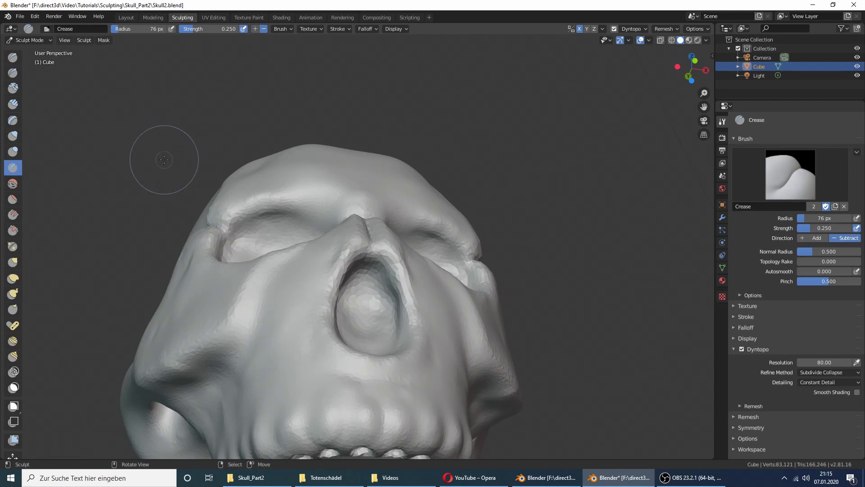
left_click(140, 161)
mouse_move(457, 210)
middle_mouse_down()
mouse_move(400, 180)
mouse_move(375, 226)
middle_mouse_up()
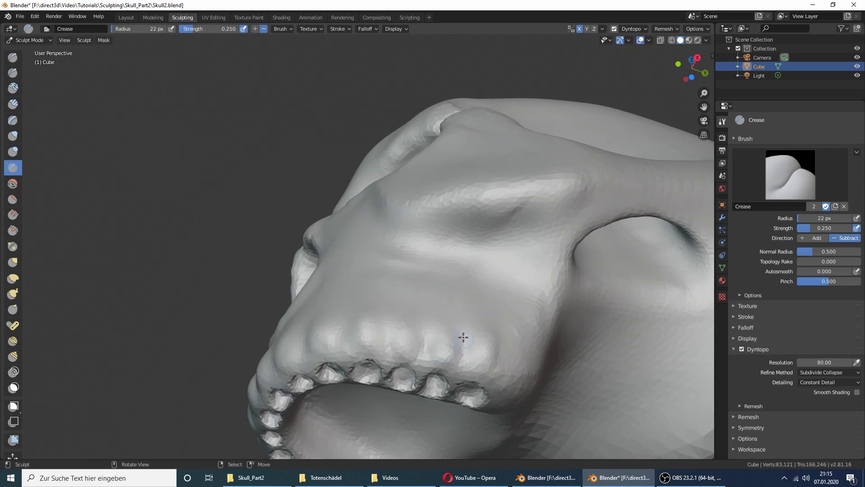
Carve crease grooves between the upper and front teeth.
mouse_move(462, 357)
left_mouse_down()
mouse_move(466, 332)
mouse_move(422, 361)
left_mouse_up()
middle_click_drag(396, 332, 417, 357)
left_click_drag(367, 411, 372, 437)
middle_click_drag(368, 406, 396, 401)
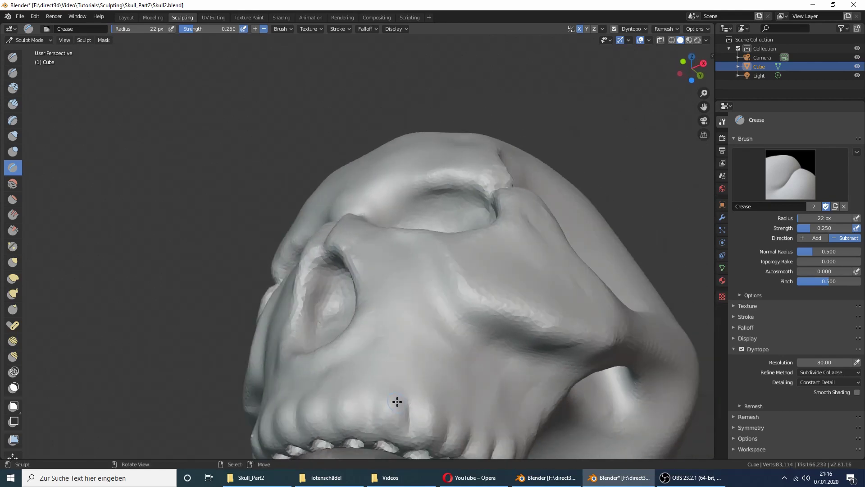
left_click_drag(372, 401, 368, 397)
middle_click_drag(369, 395, 420, 390)
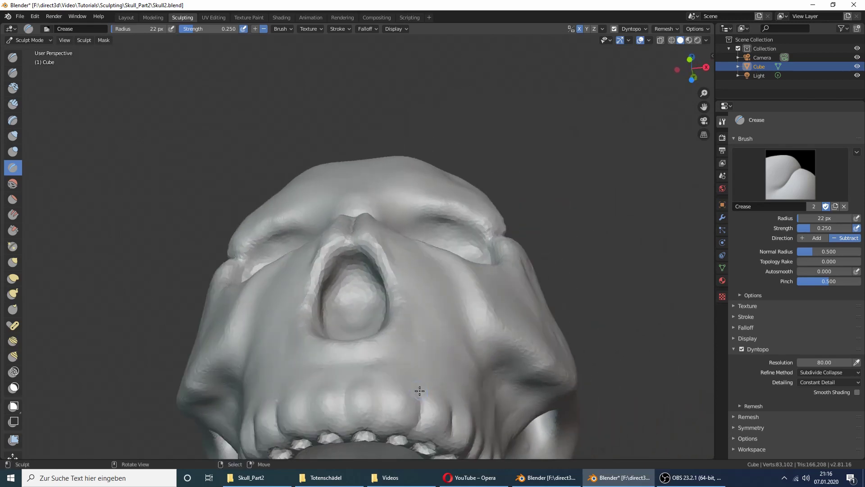
mouse_move(381, 401)
left_mouse_down()
mouse_move(374, 416)
mouse_move(394, 451)
left_mouse_up()
middle_click_drag(394, 450, 450, 464)
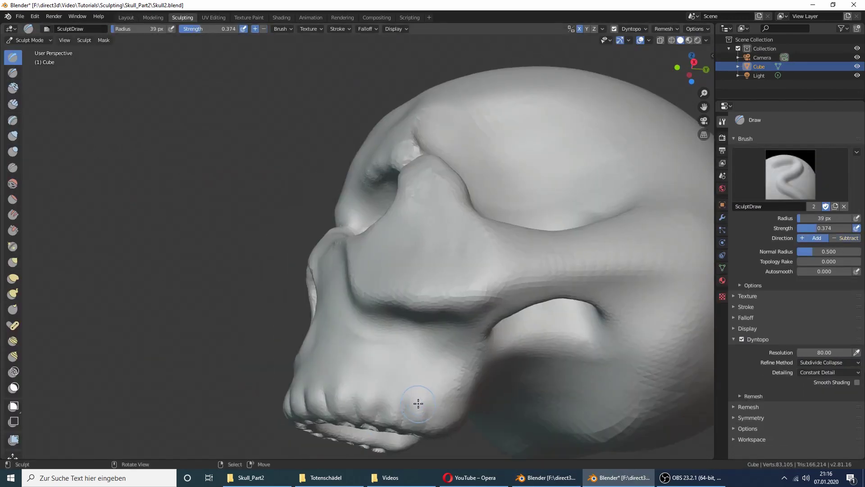
Deepen the grooves between the front teeth and save the skull file.
mouse_move(406, 373)
left_mouse_down()
mouse_move(396, 410)
mouse_move(370, 368)
mouse_move(373, 392)
left_mouse_up()
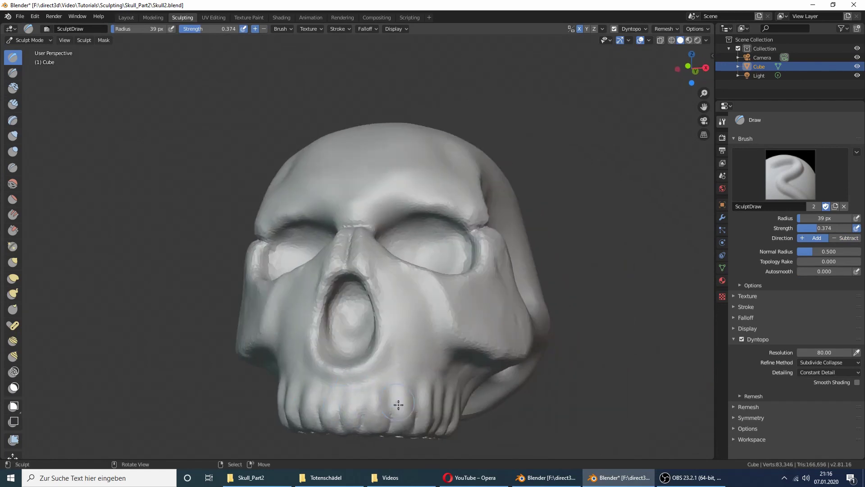
mouse_move(398, 404)
middle_mouse_down()
mouse_move(445, 370)
mouse_move(399, 360)
mouse_move(431, 380)
mouse_move(454, 371)
middle_mouse_up()
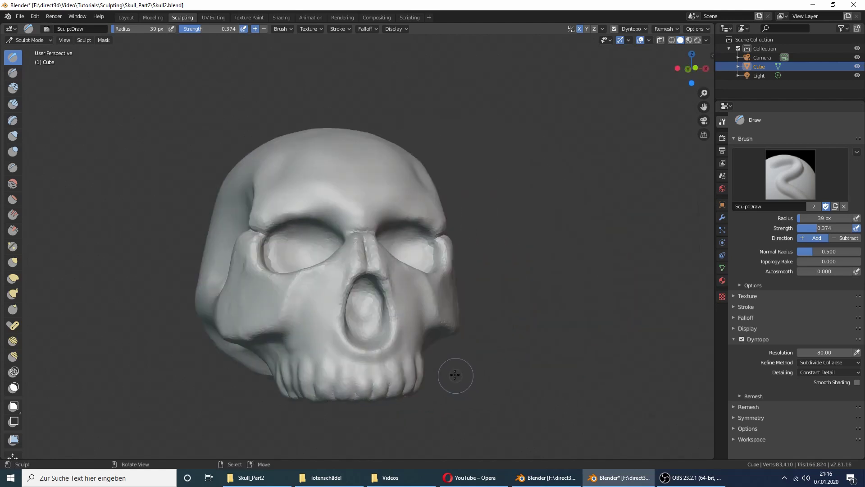
scroll(454, 370, "down", 3)
scroll(473, 367, "up", 4)
key("ctrl+s")
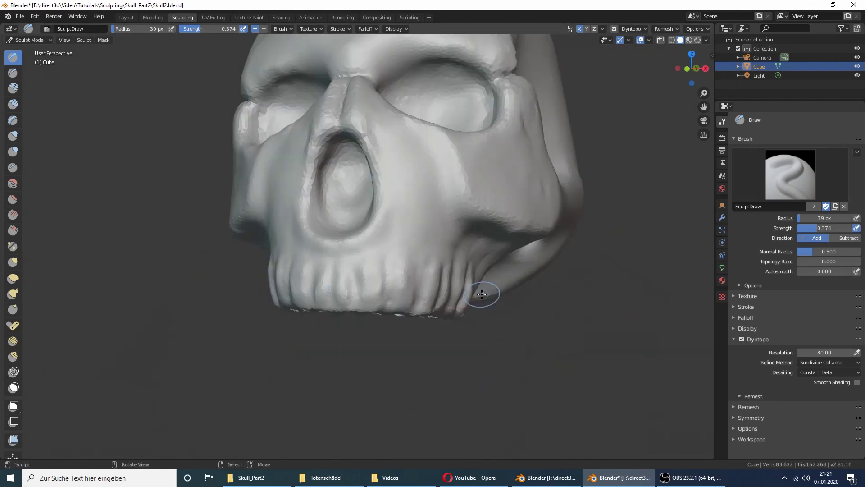
Deepen another groove between the teeth from a new jaw angle.
scroll(481, 294, "up", 3)
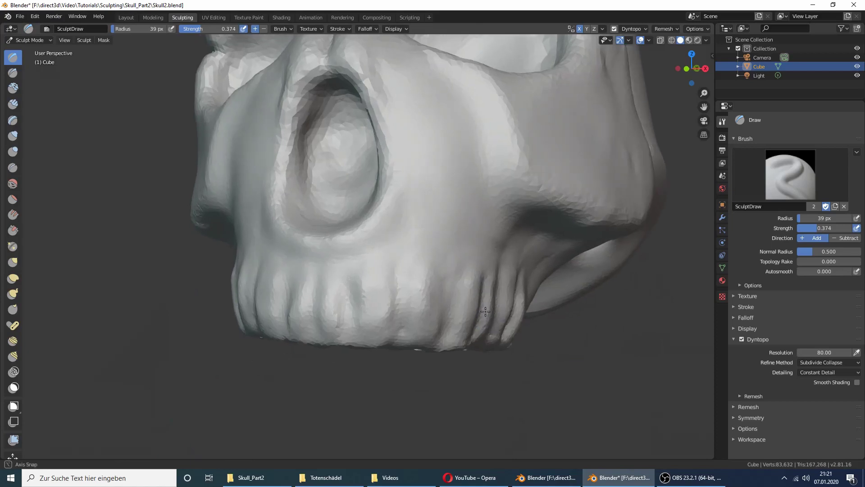
middle_click_drag(490, 314, 464, 308)
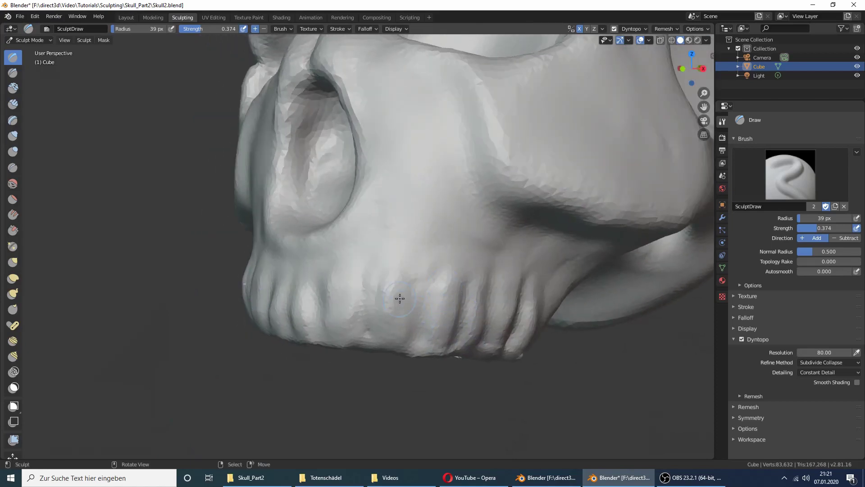
mouse_move(303, 300)
left_mouse_down()
mouse_move(298, 304)
mouse_move(337, 280)
left_mouse_up()
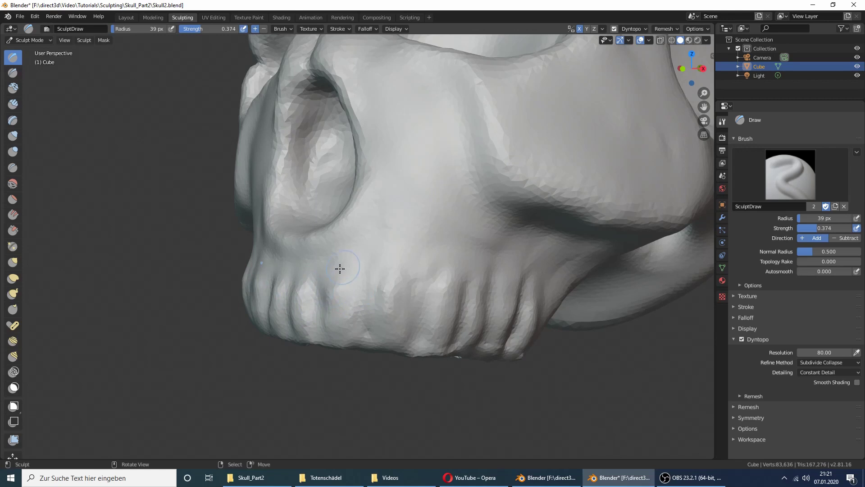
middle_click_drag(340, 269, 343, 295)
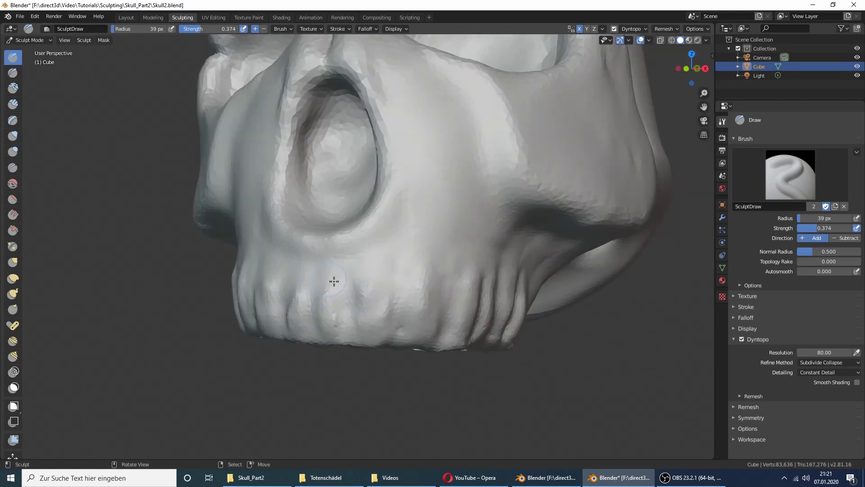
mouse_move(431, 314)
middle_mouse_down()
mouse_move(399, 300)
mouse_move(521, 299)
middle_mouse_up()
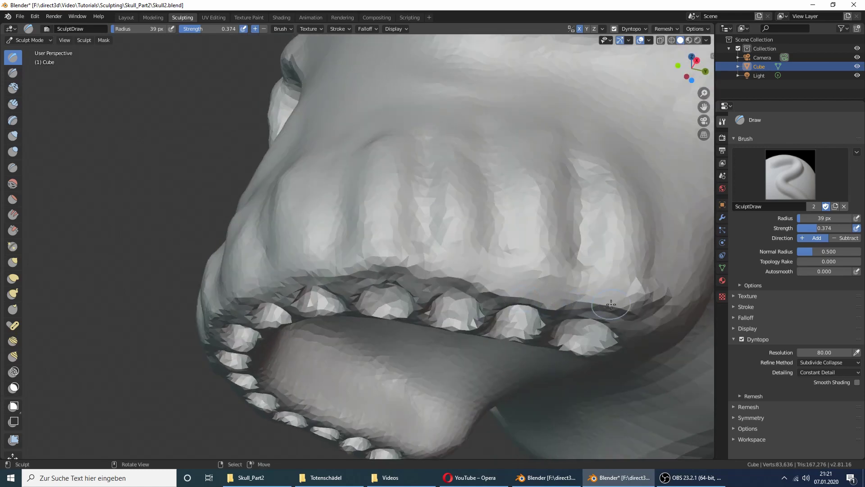
Thicken the upper gum line running above the teeth.
left_click_drag(610, 304, 563, 305)
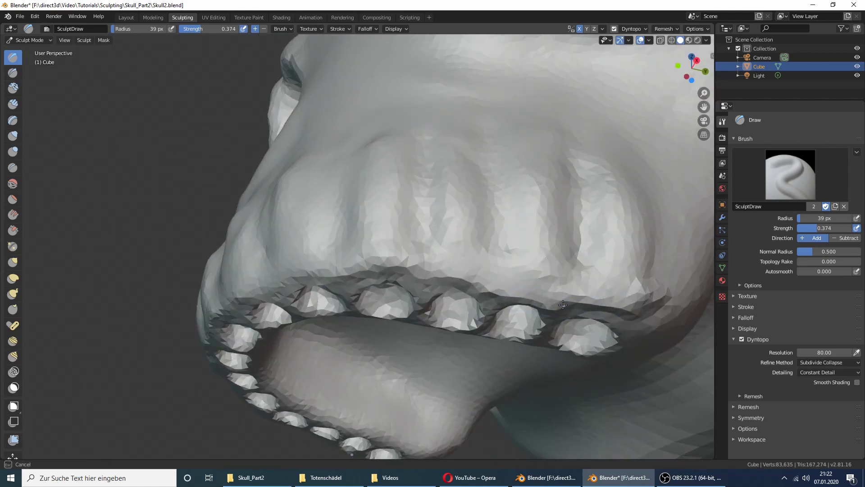
left_click_drag(563, 304, 437, 274)
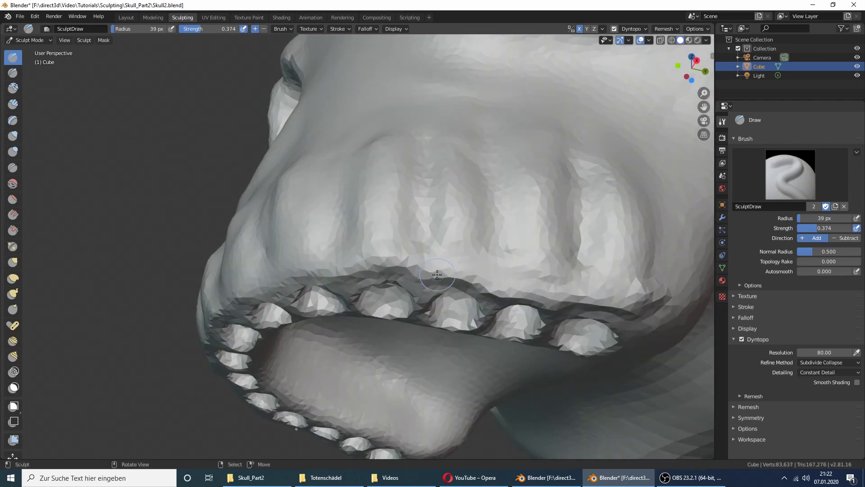
left_click_drag(577, 301, 617, 304)
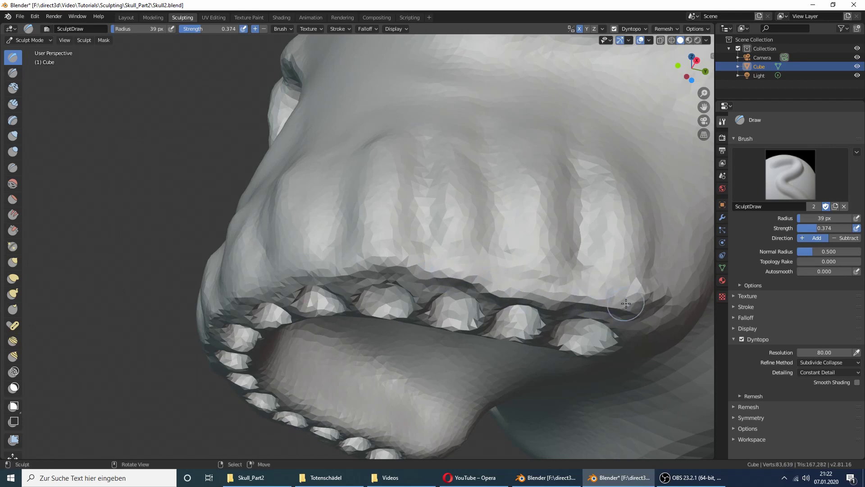
mouse_move(487, 274)
middle_mouse_down()
mouse_move(480, 265)
mouse_move(455, 291)
middle_mouse_up()
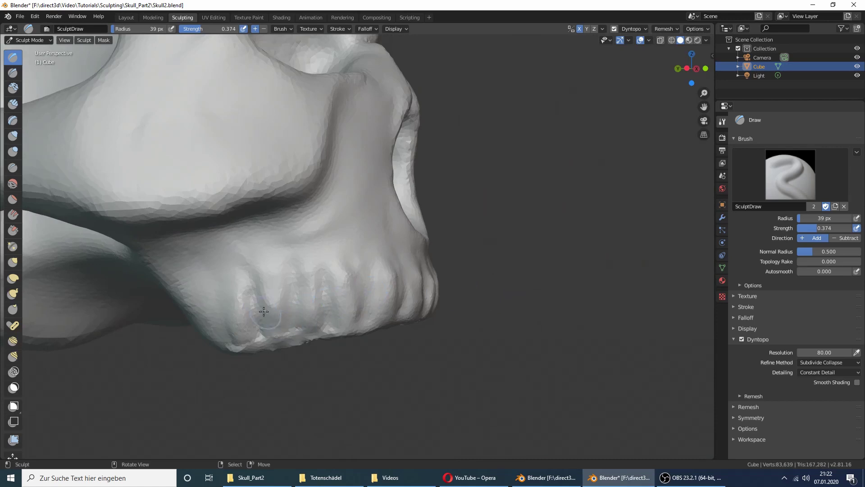
mouse_move(395, 298)
middle_mouse_down()
mouse_move(376, 219)
mouse_move(364, 281)
middle_mouse_up()
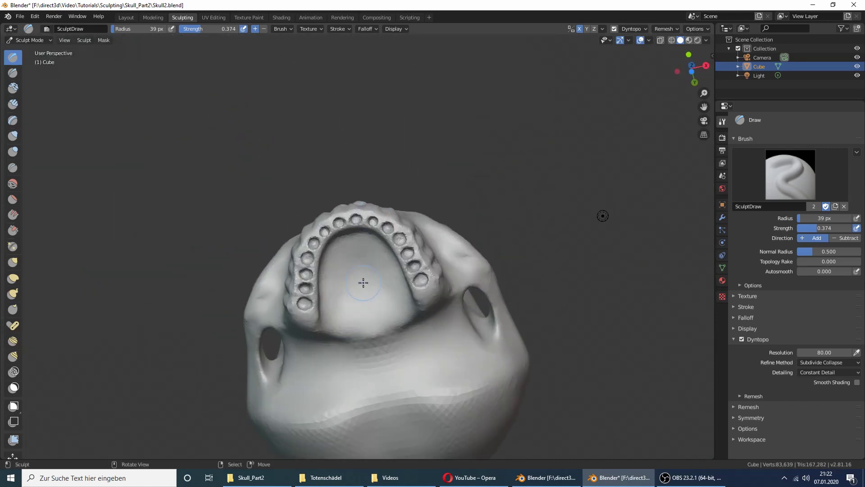
Zoom in on the palate and compare it against the reference skull.blend file.
scroll(363, 282, "up", 1)
scroll(359, 271, "up", 1)
scroll(355, 259, "up", 1)
scroll(355, 282, "up", 2)
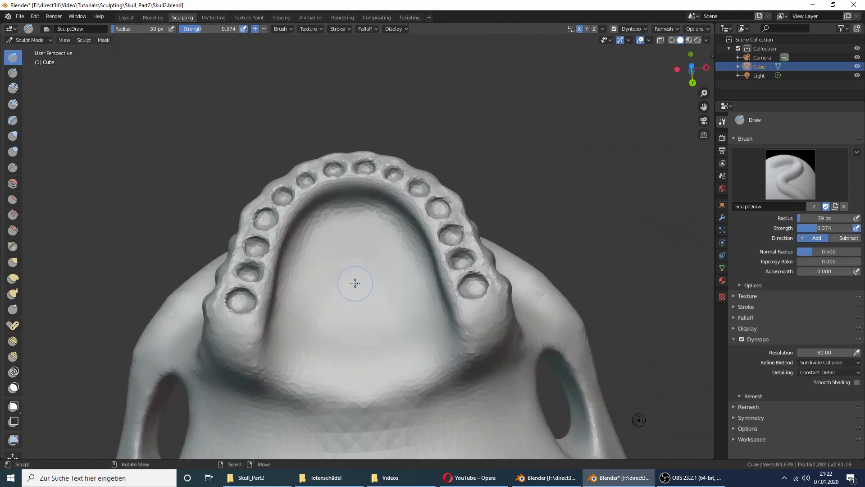
left_click(546, 477)
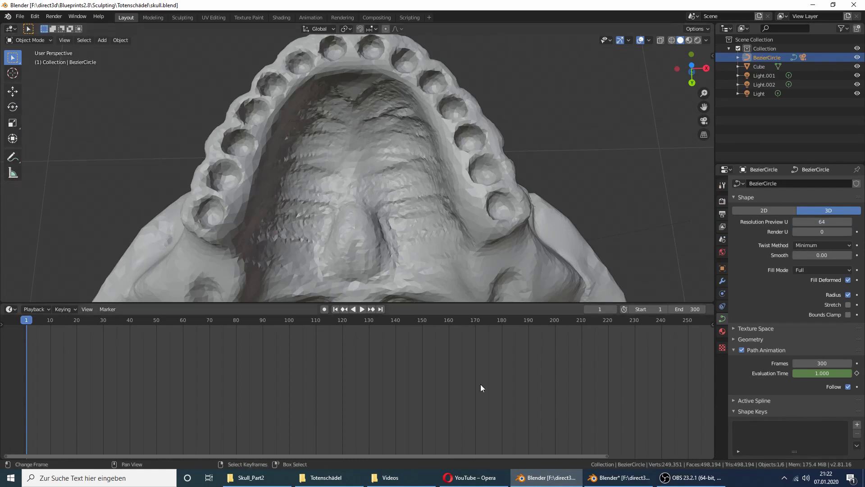
left_click(618, 477)
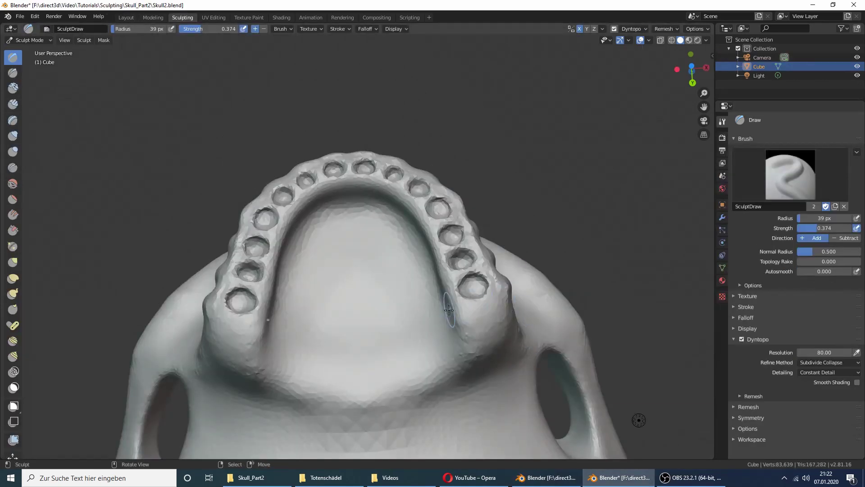
Set the Draw brush to 57 px and strength 0.456, then raise a mound mid-palate.
key("f")
left_click(368, 341)
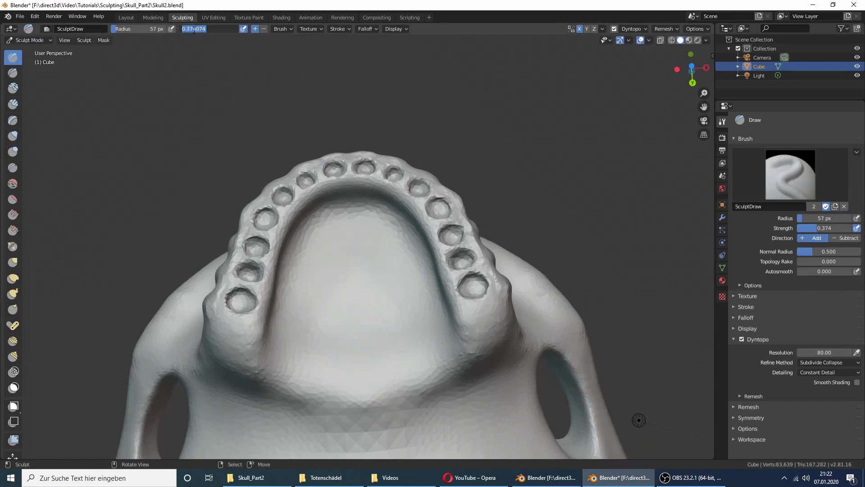
key("Return")
left_click_drag(206, 29, 210, 29)
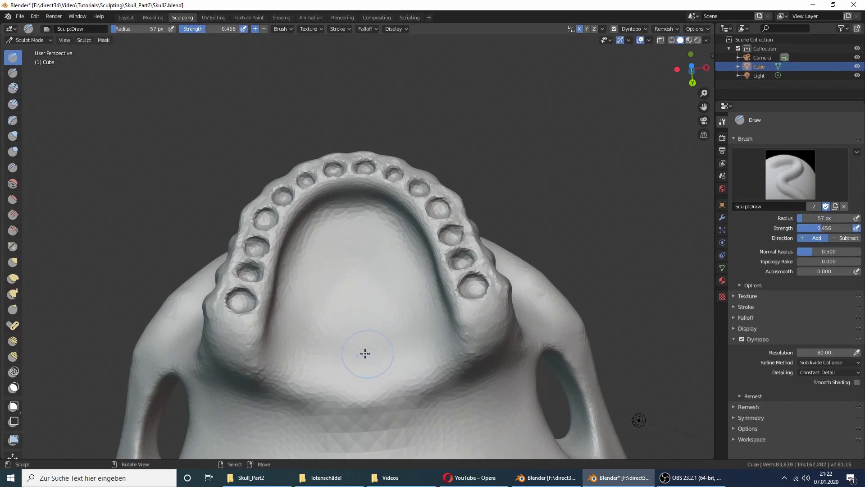
mouse_move(360, 332)
left_mouse_down()
mouse_move(365, 353)
mouse_move(353, 324)
mouse_move(386, 347)
mouse_move(341, 371)
mouse_move(346, 379)
mouse_move(347, 319)
mouse_move(339, 357)
mouse_move(354, 366)
left_mouse_up()
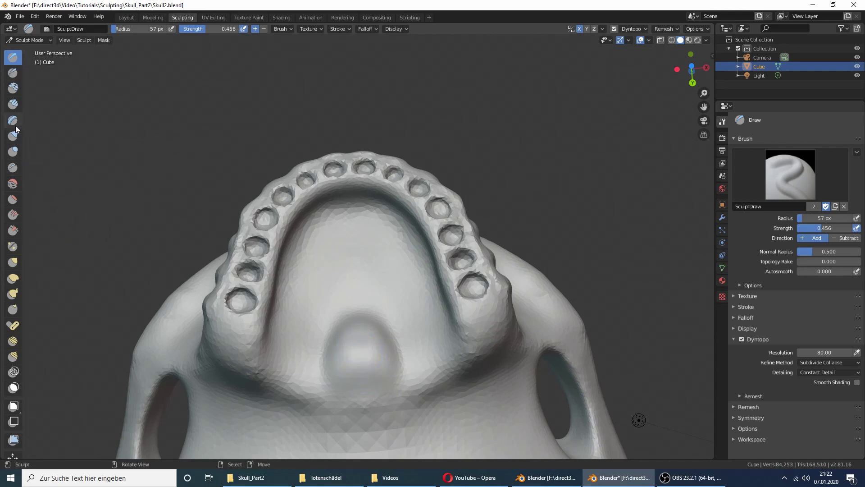
Lay Clay Strips ridges across the palate around the central mound.
left_click(15, 106)
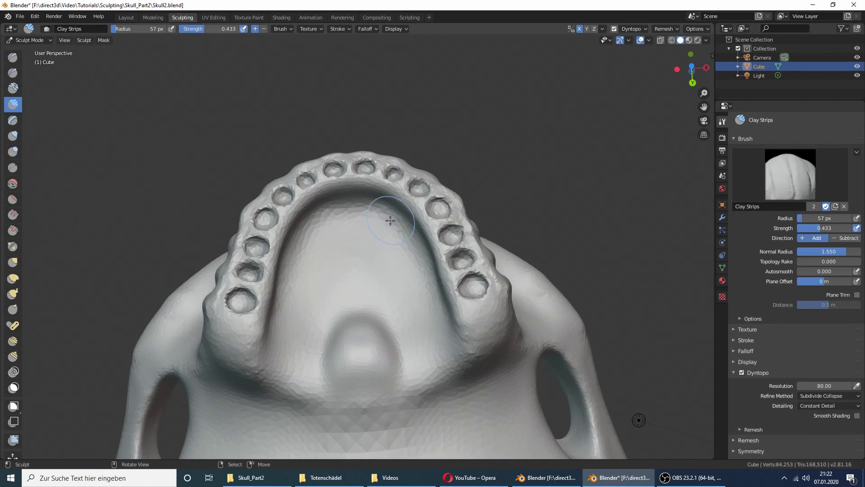
left_click_drag(394, 220, 311, 232)
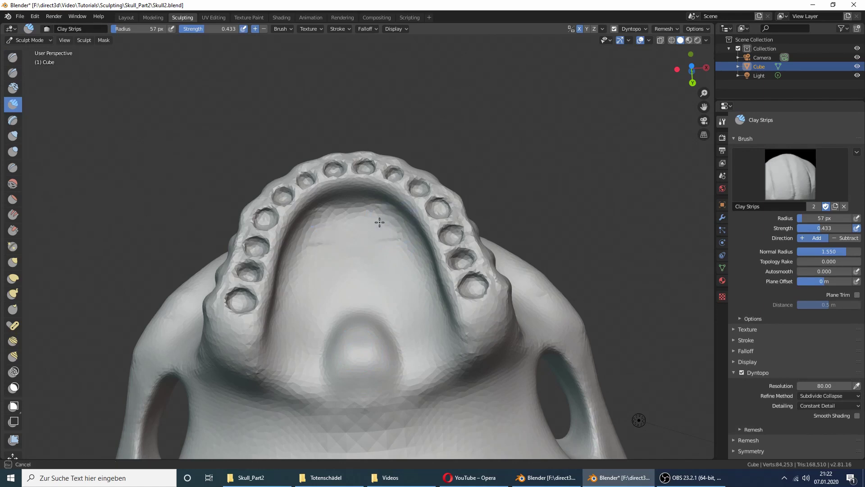
mouse_move(300, 270)
left_mouse_down()
mouse_move(408, 271)
mouse_move(373, 289)
left_mouse_up()
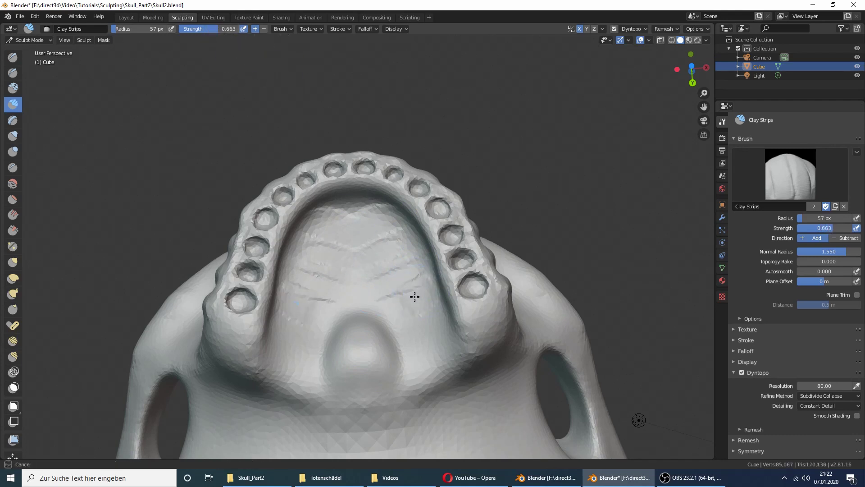
mouse_move(412, 295)
left_mouse_down()
mouse_move(380, 284)
mouse_move(419, 299)
mouse_move(424, 352)
left_mouse_up()
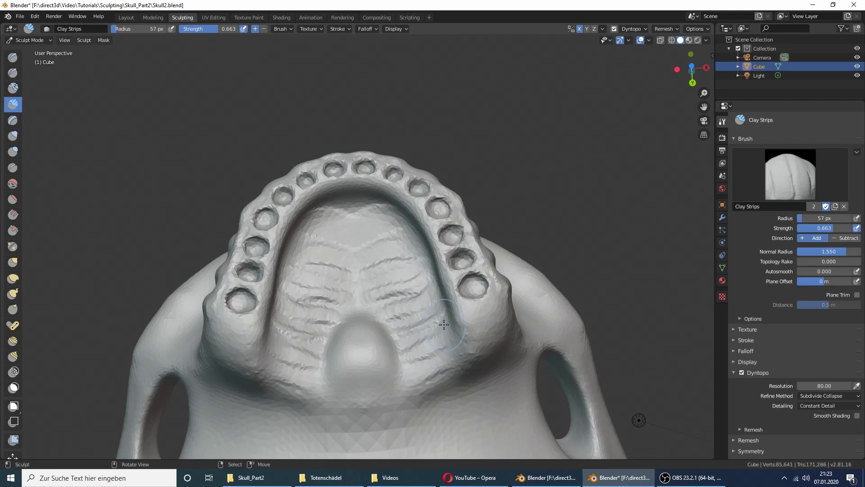
middle_click_drag(424, 352, 440, 274)
mouse_move(440, 274)
left_mouse_down()
mouse_move(356, 210)
mouse_move(396, 199)
left_mouse_up()
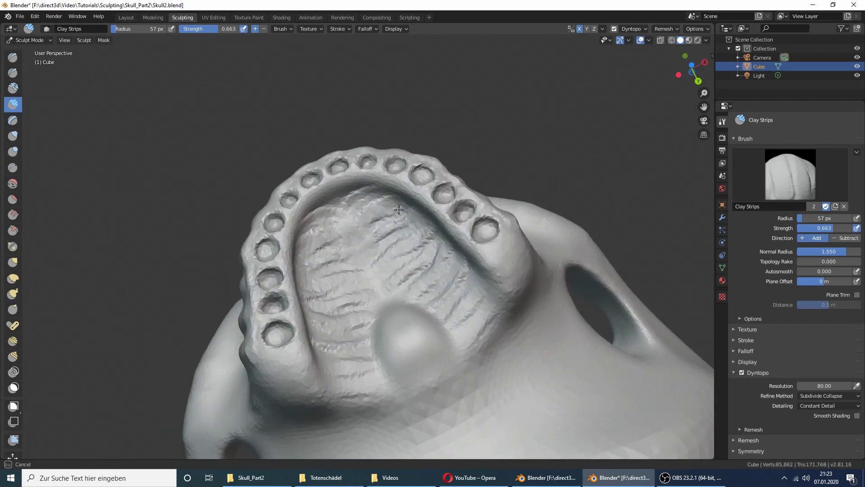
mouse_move(396, 198)
middle_mouse_down()
mouse_move(428, 196)
mouse_move(352, 231)
mouse_move(367, 179)
middle_mouse_up()
Extend the clay ridges further across the palate and inspect it from below.
scroll(361, 143, "up", 3)
left_click_drag(361, 142, 406, 131)
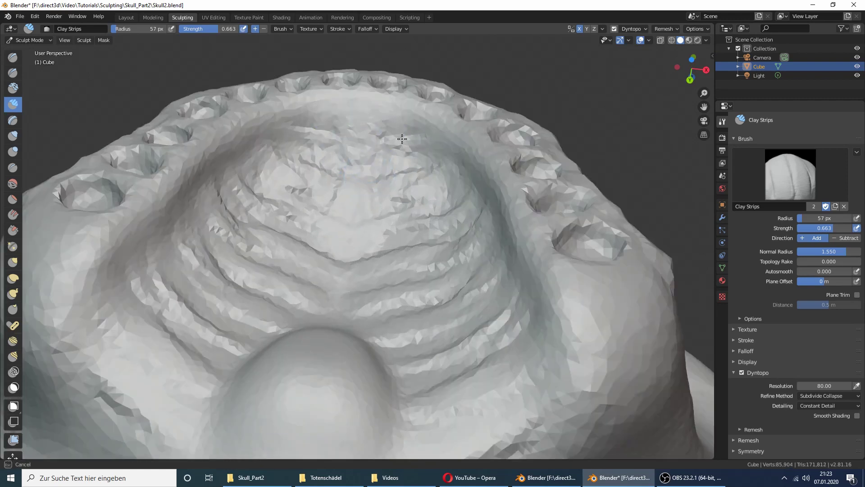
middle_click_drag(406, 130, 451, 148)
left_click_drag(450, 149, 615, 255)
scroll(615, 255, "down", 3)
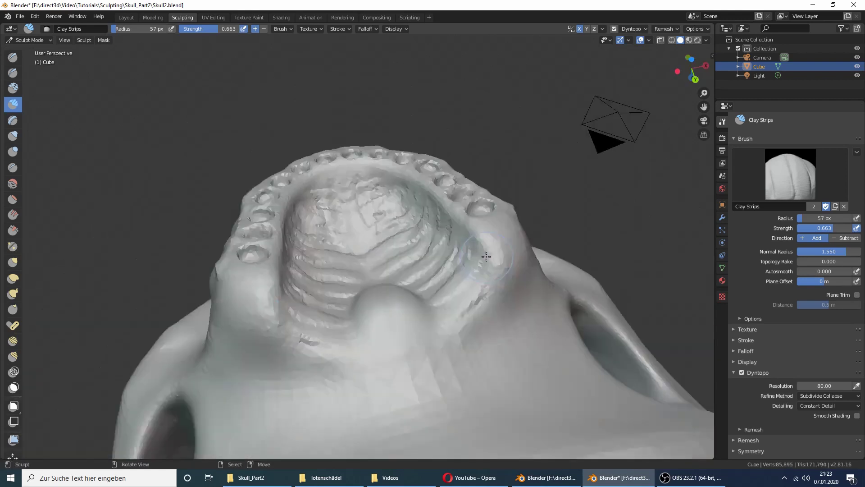
middle_click_drag(615, 255, 617, 344)
scroll(496, 293, "up", 2)
scroll(432, 247, "up", 2)
mouse_move(431, 247)
middle_mouse_down()
mouse_move(392, 247)
mouse_move(412, 243)
middle_mouse_up()
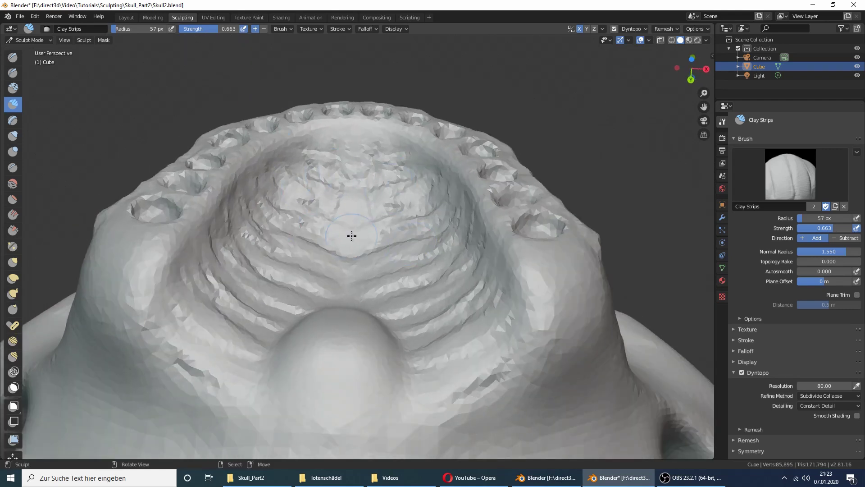
scroll(352, 235, "down", 4)
middle_click_drag(351, 235, 380, 276)
scroll(380, 277, "up", 1)
Compare with the reference skull and view the palate and tooth sockets from below.
left_click(545, 477)
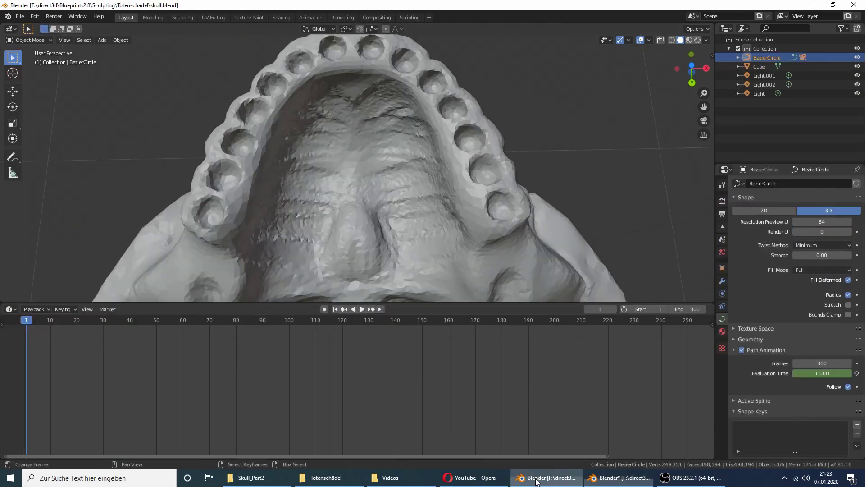
left_click(617, 477)
middle_click_drag(479, 351, 423, 320)
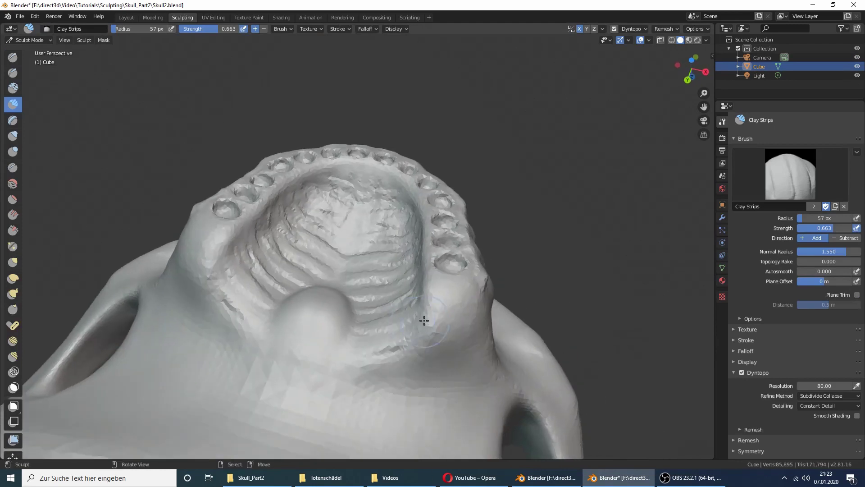
middle_click_drag(320, 327, 361, 314)
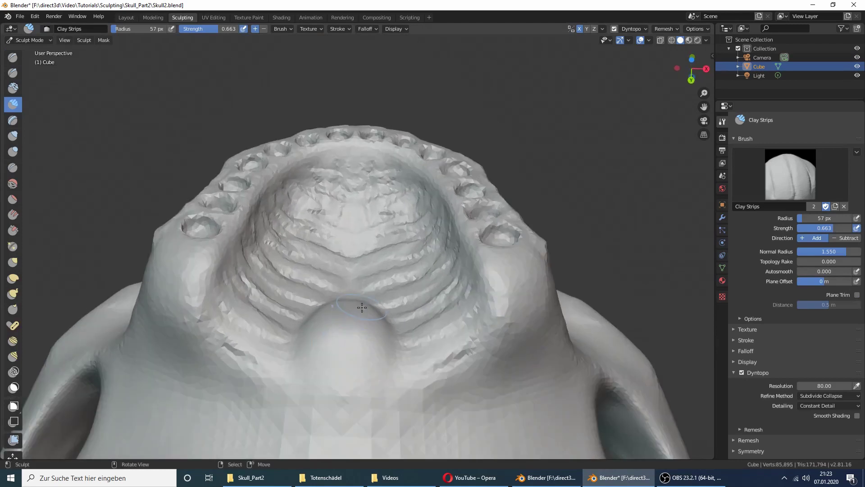
middle_click_drag(373, 346, 364, 354)
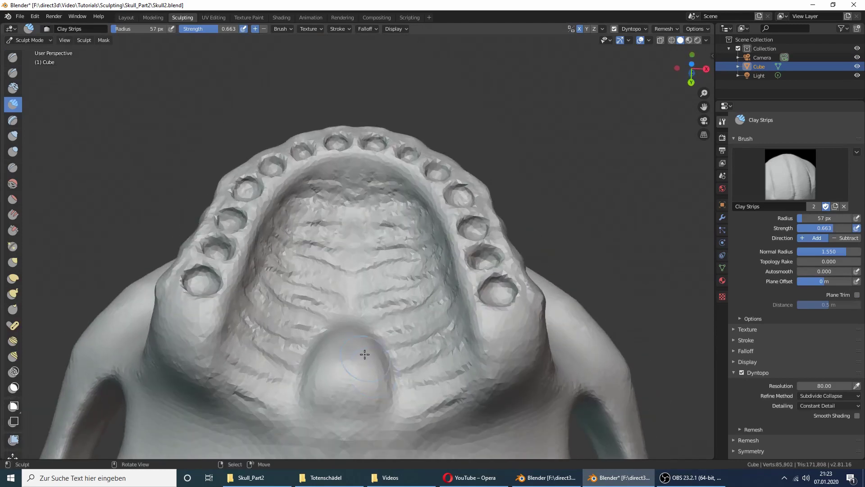
Make the bump at the palate front rounder and larger.
left_click_drag(365, 340, 371, 364)
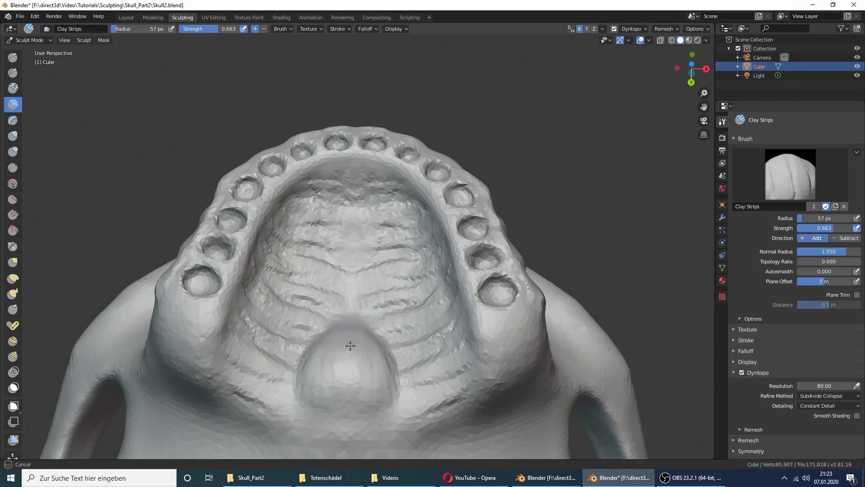
left_click_drag(352, 378, 375, 371)
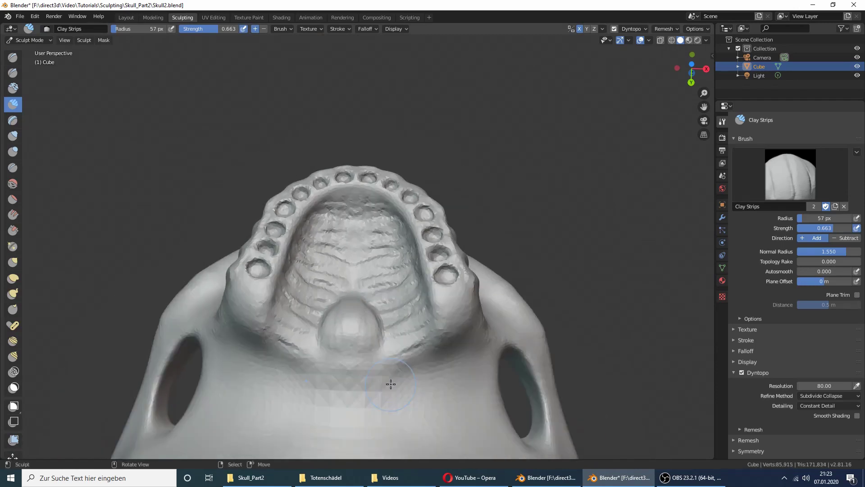
scroll(383, 376, "down", 3)
mouse_move(390, 381)
middle_mouse_down()
mouse_move(412, 424)
mouse_move(380, 408)
mouse_move(339, 341)
middle_mouse_up()
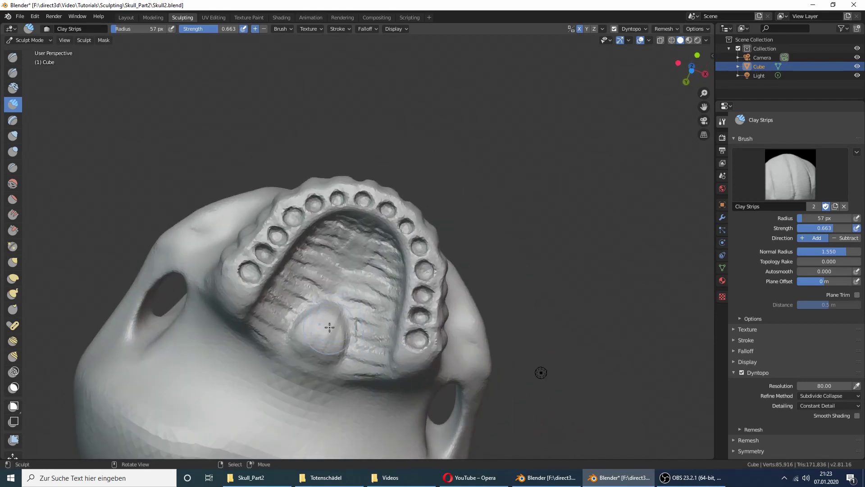
scroll(330, 327, "up", 2)
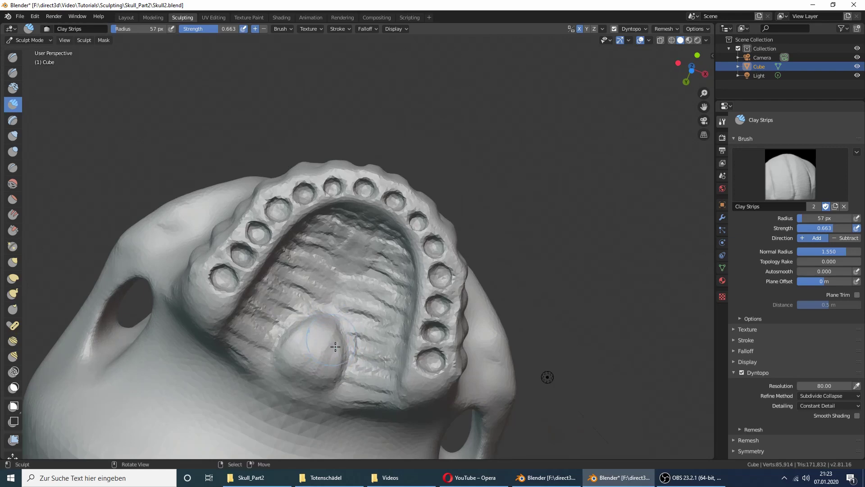
scroll(335, 346, "down", 2)
mouse_move(336, 347)
middle_mouse_down()
mouse_move(344, 380)
mouse_move(370, 284)
mouse_move(367, 266)
middle_mouse_up()
Switch to the Draw brush and study the reference skull's nasal opening.
left_click(13, 58)
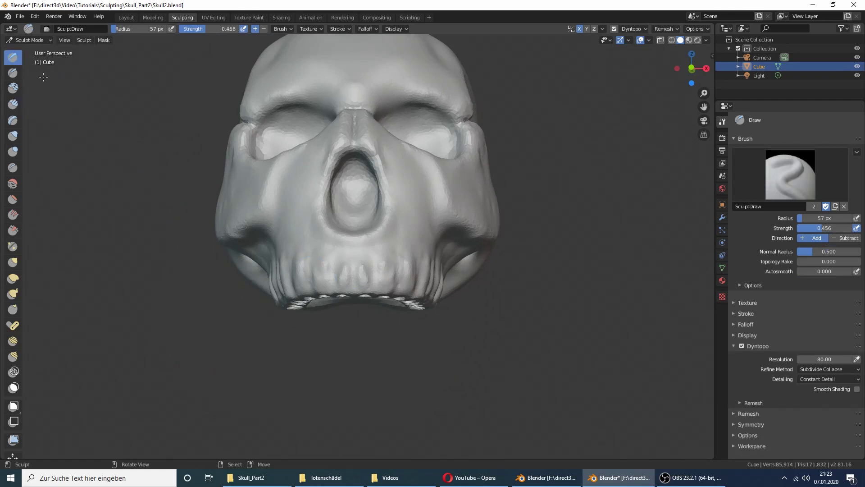
scroll(425, 218, "up", 3)
scroll(425, 234, "up", 3)
middle_click_drag(425, 233, 359, 219)
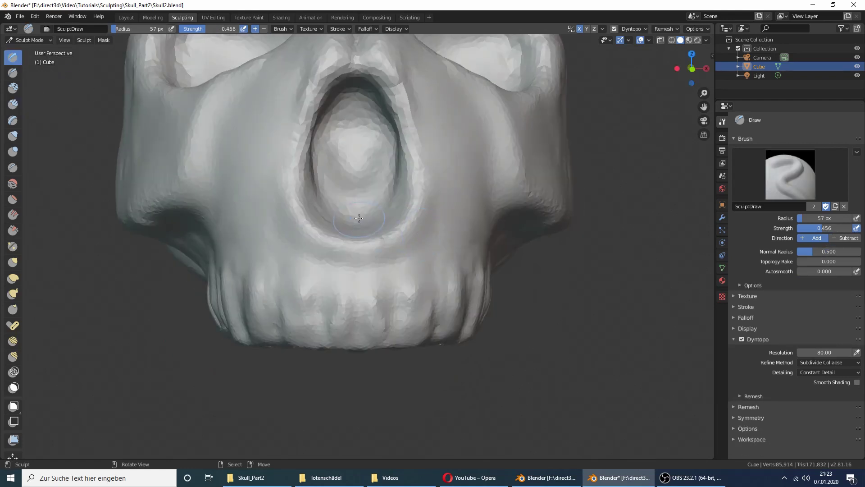
scroll(359, 211, "up", 1)
key("f")
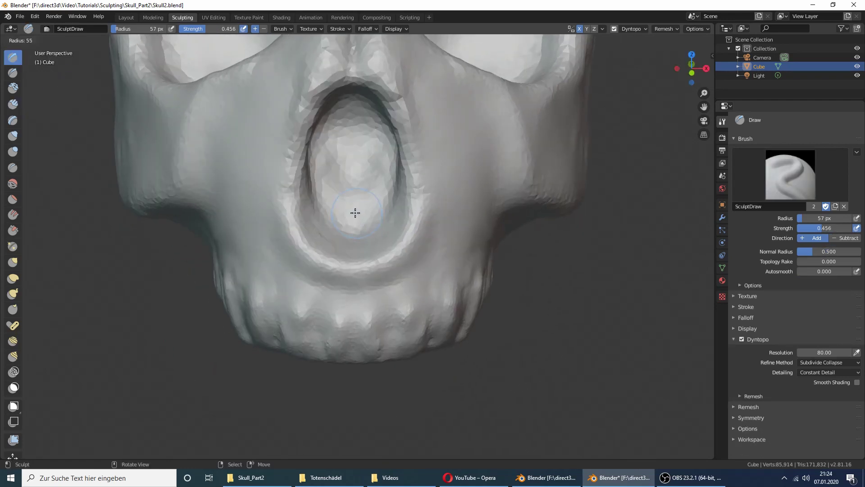
left_click(546, 477)
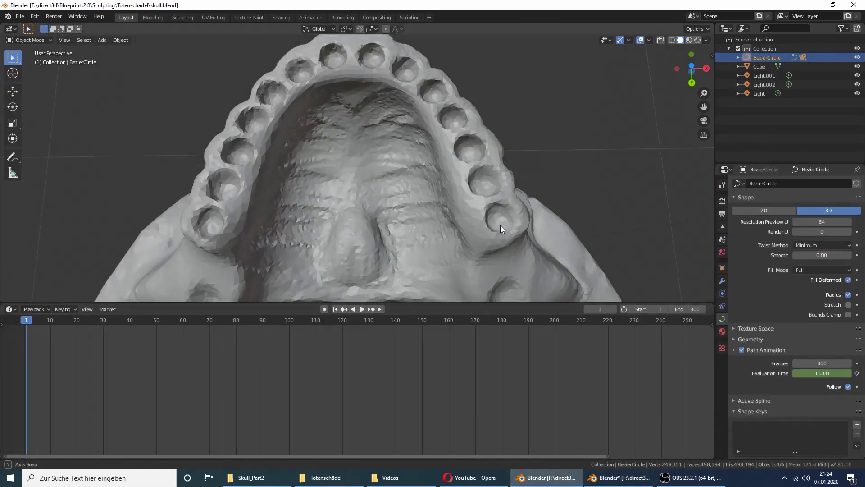
middle_click_drag(494, 94, 479, 72)
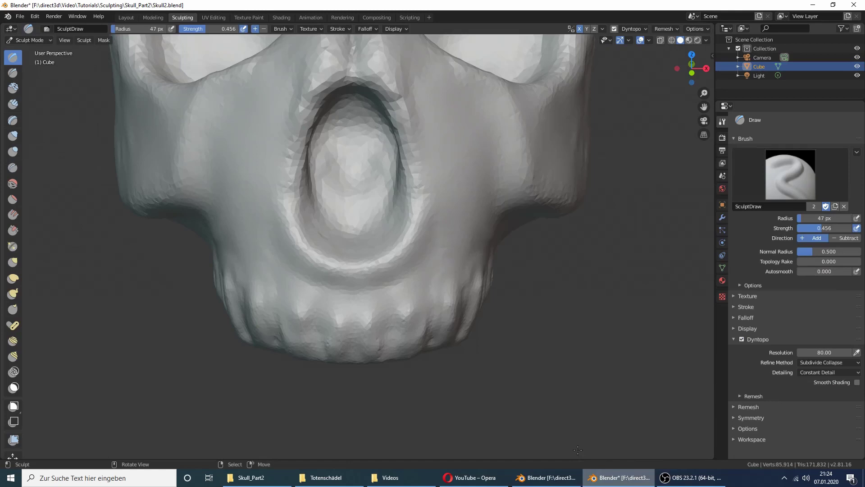
left_click(619, 478)
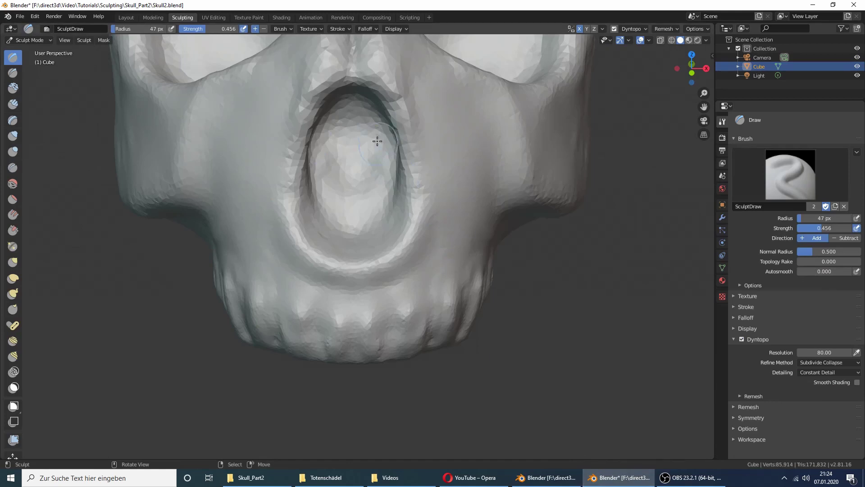
Carve vertical grooves inside the nasal cavity with a 35 px Draw brush.
key("f")
left_click(346, 108)
left_click_drag(354, 124, 354, 120)
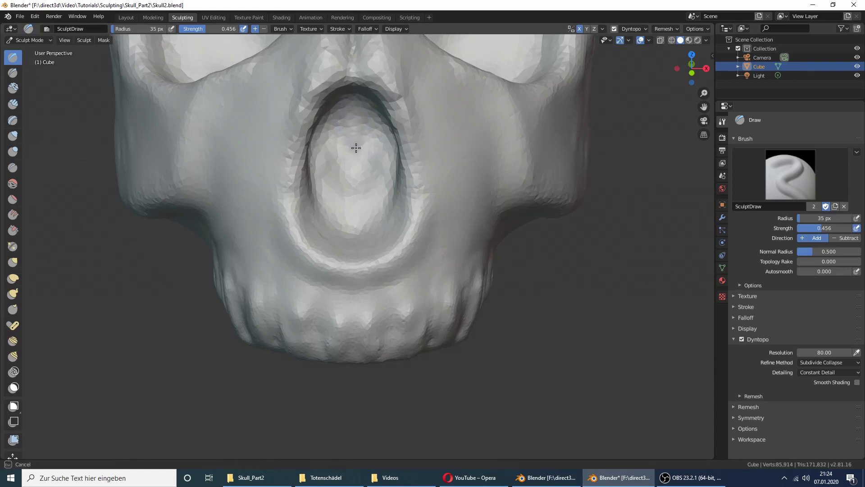
left_click_drag(354, 258, 356, 156)
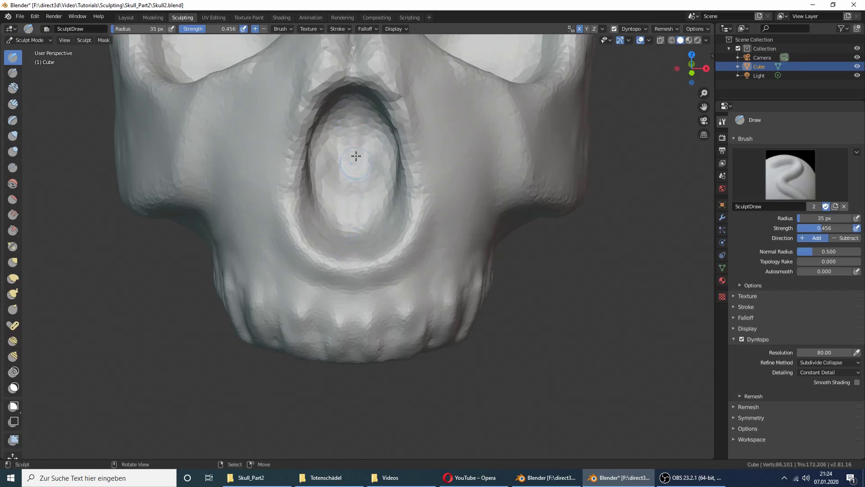
left_click_drag(356, 117, 352, 257)
mouse_move(352, 135)
left_mouse_down()
mouse_move(352, 271)
mouse_move(352, 230)
left_mouse_up()
middle_click_drag(351, 230, 381, 169)
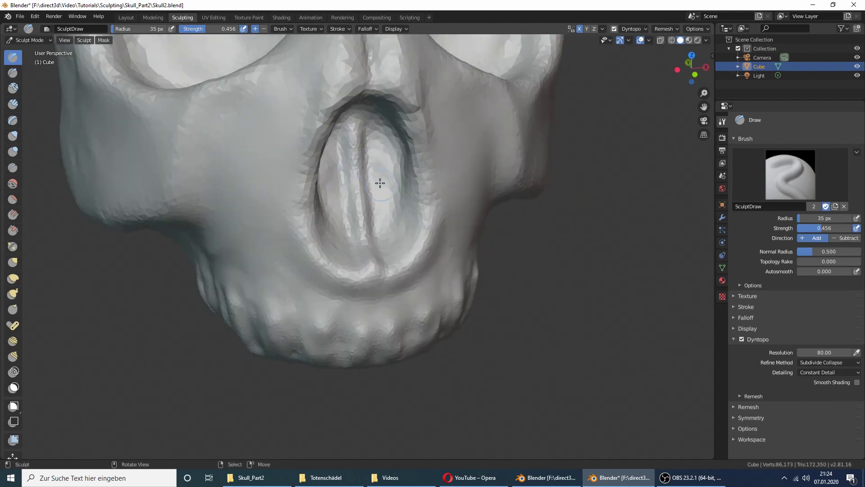
left_click_drag(356, 130, 365, 255)
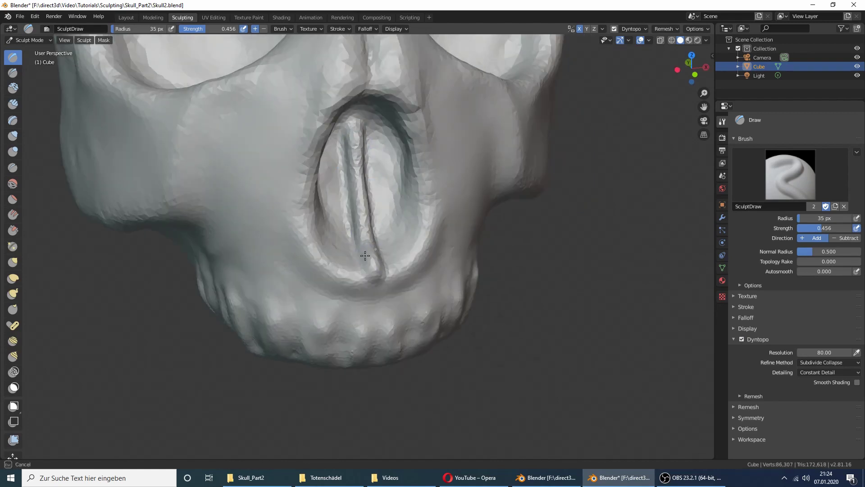
left_click_drag(357, 133, 360, 238)
middle_click_drag(361, 239, 361, 106)
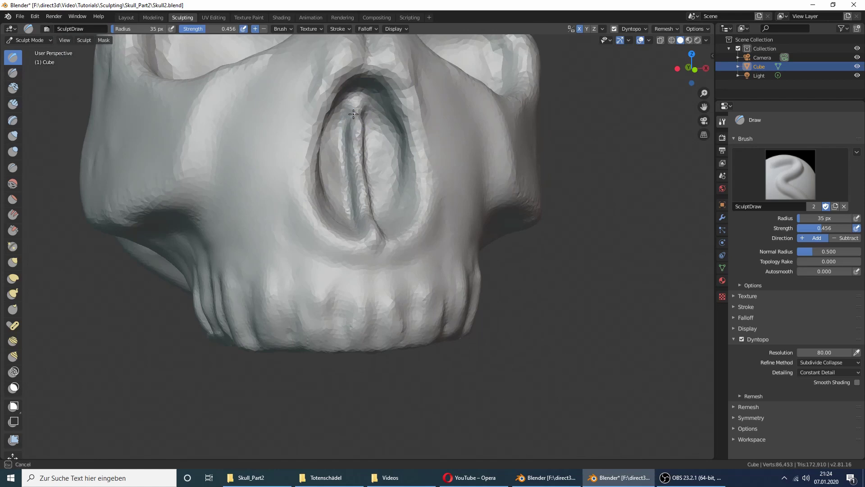
Recheck the reference skull and inspect the nasal cavity from frontal and oblique angles.
scroll(383, 194, "up", 3)
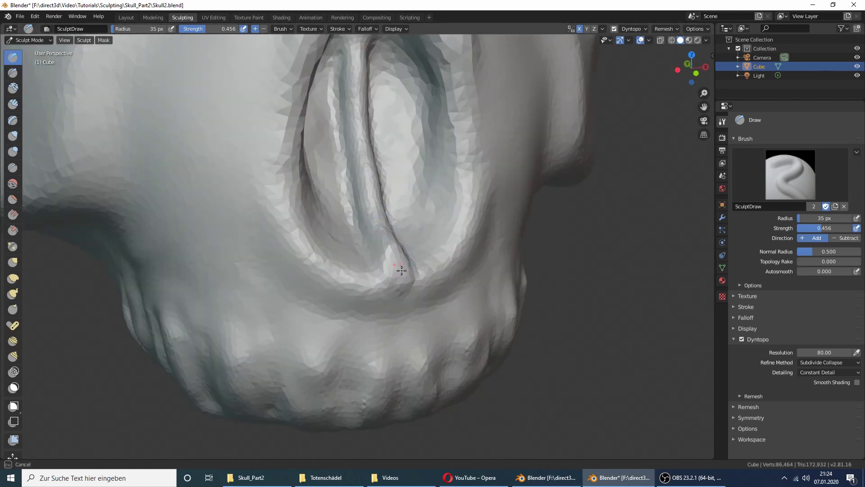
left_click(548, 478)
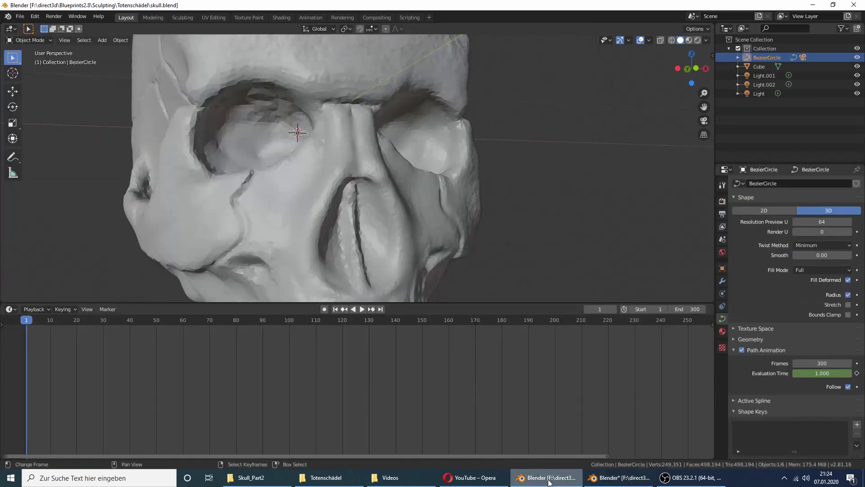
left_click(579, 480)
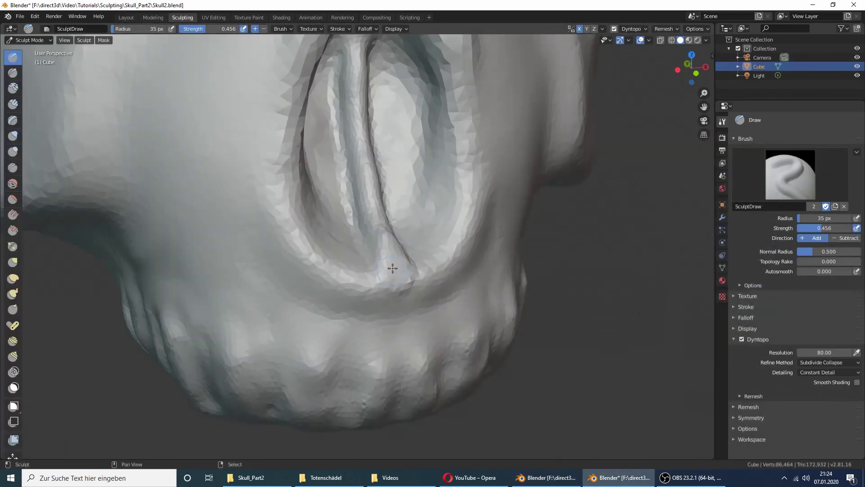
middle_click_drag(394, 270, 346, 243)
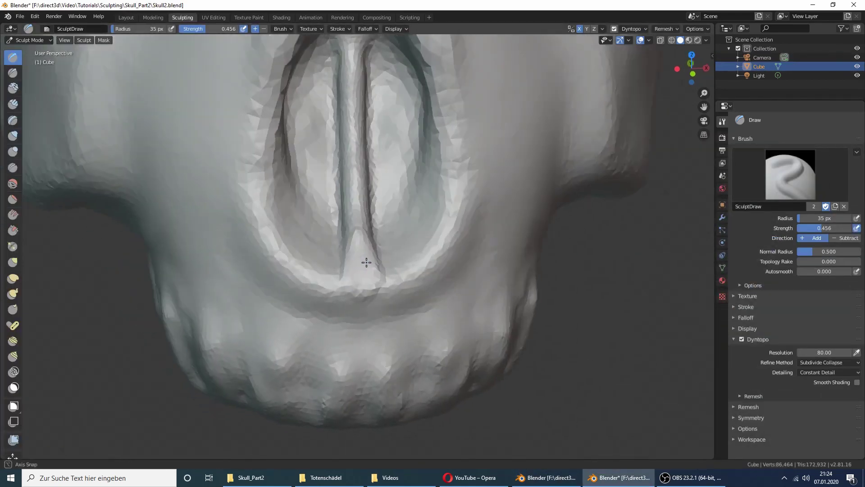
scroll(349, 263, "down", 2)
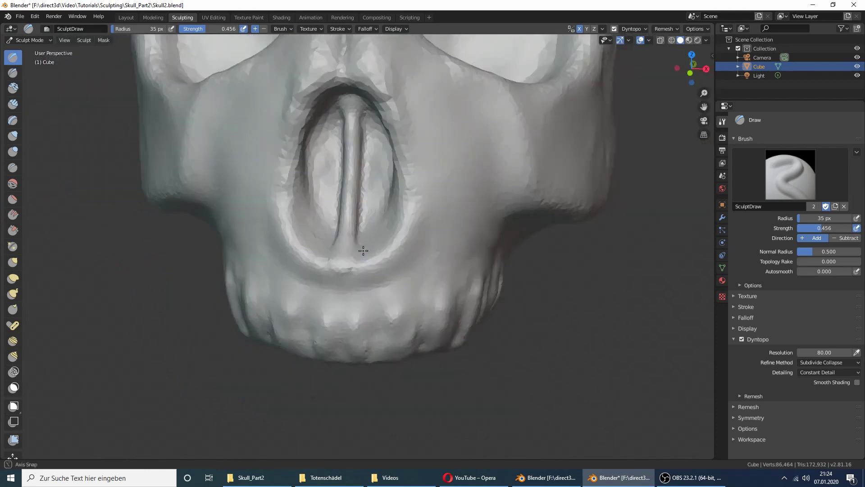
scroll(366, 262, "up", 2)
mouse_move(356, 263)
middle_mouse_down()
mouse_move(386, 257)
mouse_move(357, 228)
middle_mouse_up()
scroll(333, 248, "down", 2)
scroll(357, 228, "up", 2)
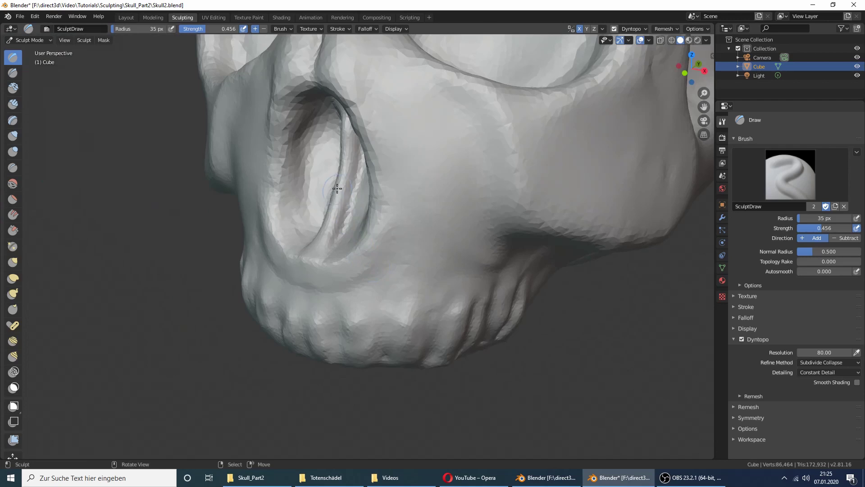
scroll(336, 187, "down", 3)
Save the sculpt as Skull2.blend.
mouse_move(336, 187)
middle_mouse_down()
mouse_move(450, 203)
mouse_move(492, 196)
mouse_move(489, 219)
mouse_move(433, 197)
mouse_move(441, 220)
mouse_move(496, 252)
mouse_move(512, 281)
middle_mouse_up()
scroll(495, 209, "down", 1)
key("ctrl+s")
scroll(488, 218, "up", 1)
scroll(512, 281, "up", 3)
scroll(415, 253, "up", 1)
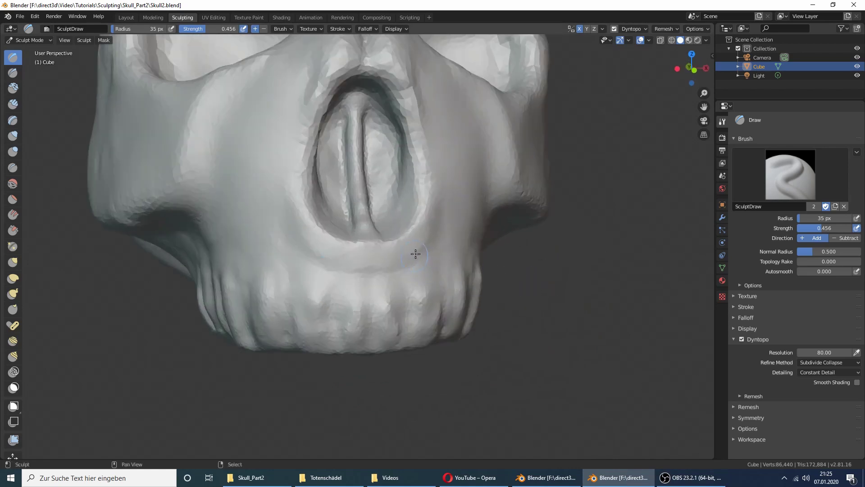
scroll(356, 268, "down", 2)
middle_click_drag(356, 269, 496, 252)
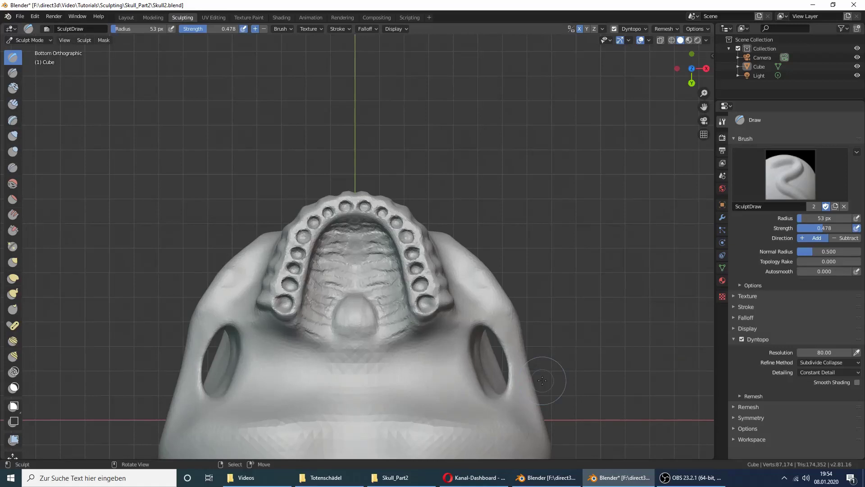
scroll(542, 380, "down", 2, "shift")
scroll(542, 379, "down", 2, "shift")
scroll(542, 380, "down", 2, "shift")
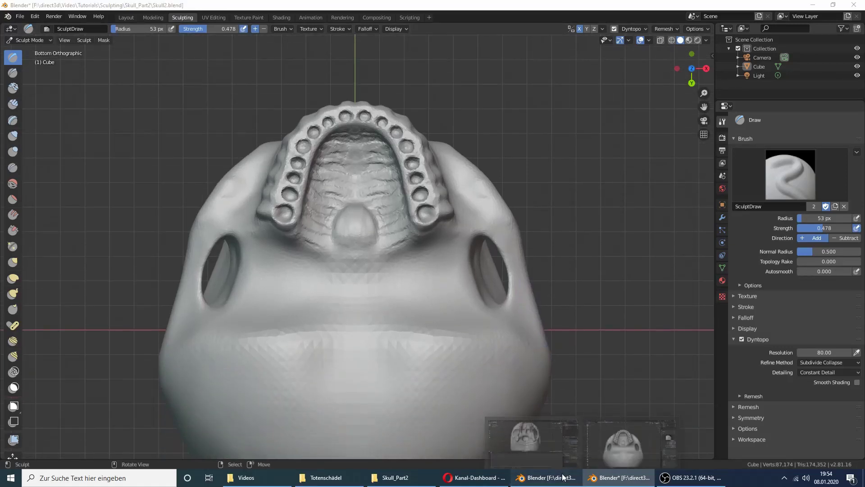
left_click(547, 477)
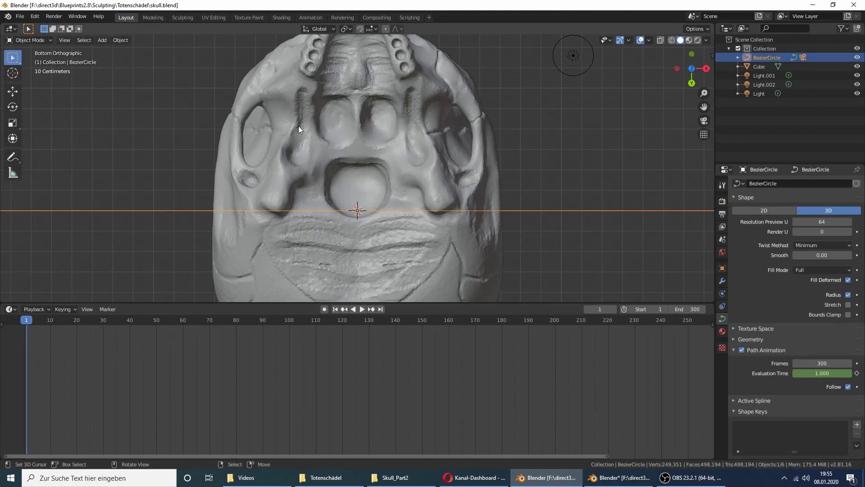
middle_click_drag(480, 142, 407, 199)
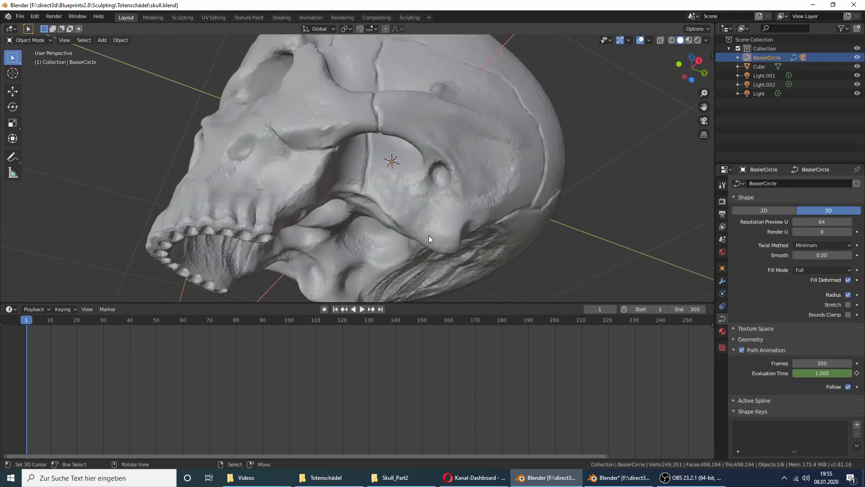
mouse_move(397, 188)
middle_mouse_down()
mouse_move(406, 159)
mouse_move(449, 122)
mouse_move(463, 118)
mouse_move(464, 133)
middle_mouse_up()
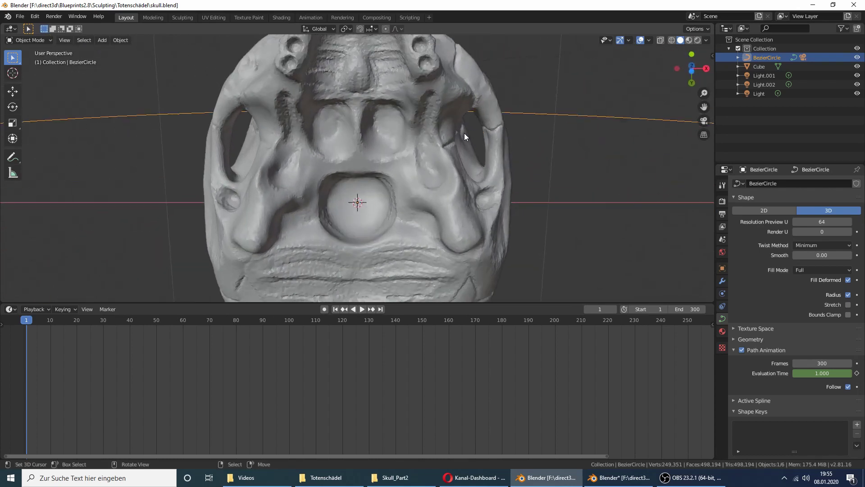
left_click(608, 478)
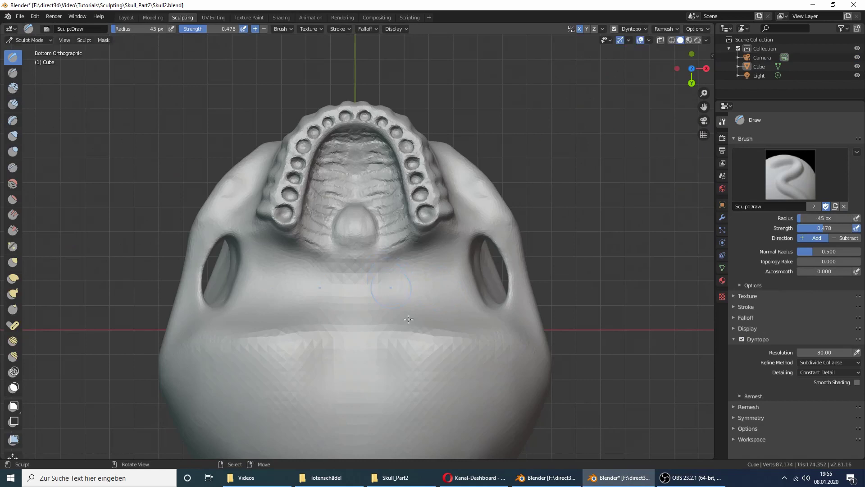
Sculpt two mirrored round mounds behind the palate with the Draw brush.
key("alt+Tab")
key("alt+Tab")
mouse_move(387, 277)
left_mouse_down()
mouse_move(390, 294)
mouse_move(378, 290)
mouse_move(387, 276)
mouse_move(399, 279)
mouse_move(398, 296)
mouse_move(380, 291)
mouse_move(388, 305)
mouse_move(383, 287)
left_mouse_up()
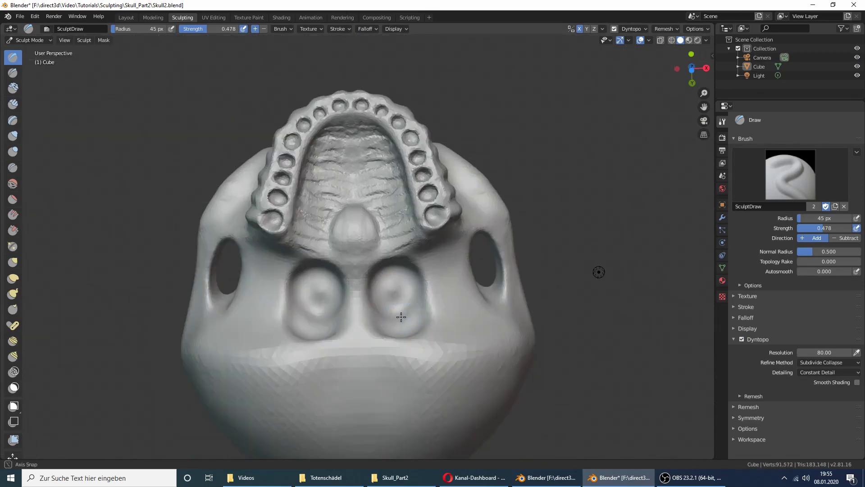
middle_click_drag(598, 271, 588, 342)
Try the Snake Hook brush at strength 0.430, then return to the Draw brush.
left_click(13, 293)
middle_click_drag(179, 251, 446, 270)
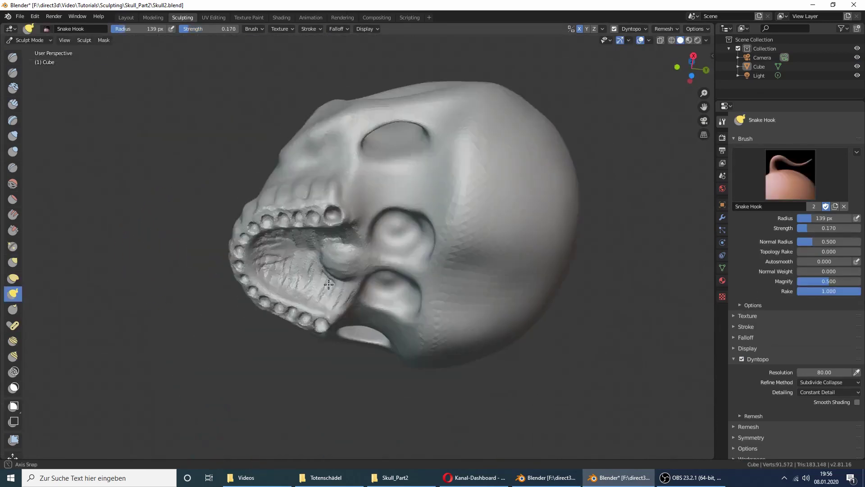
key("f")
left_click(447, 263)
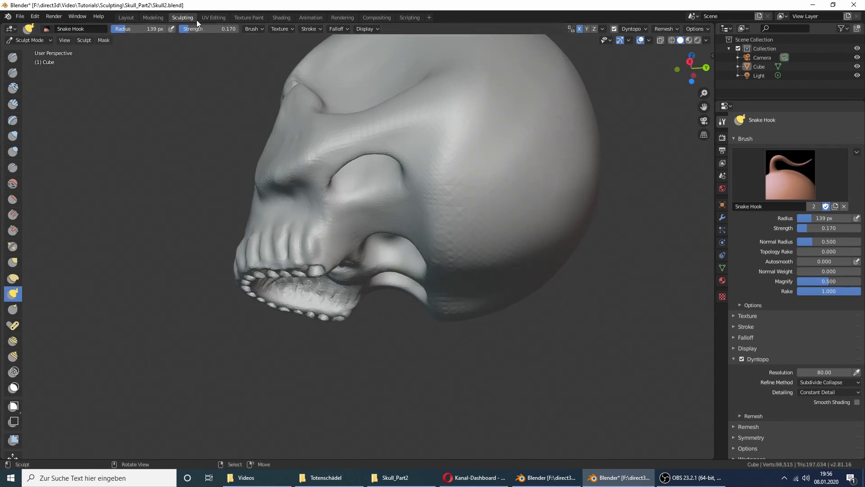
key("shift+f")
left_click(451, 270)
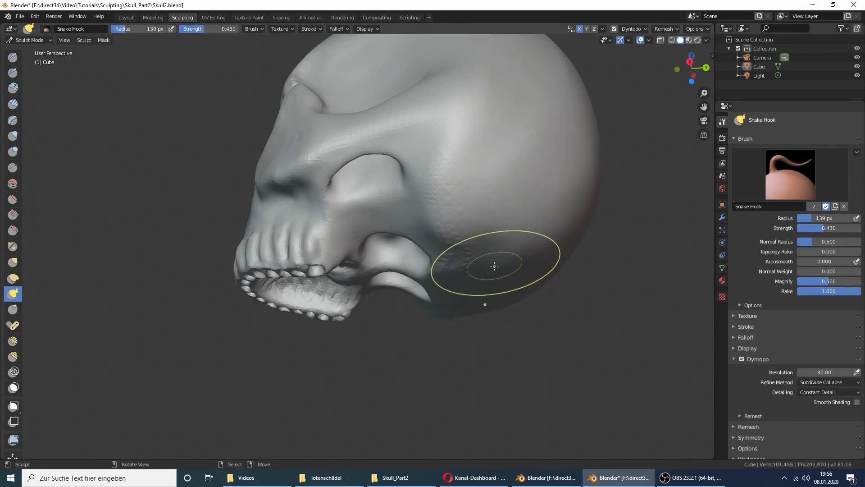
mouse_move(409, 251)
middle_mouse_down()
mouse_move(493, 176)
mouse_move(450, 274)
middle_mouse_up()
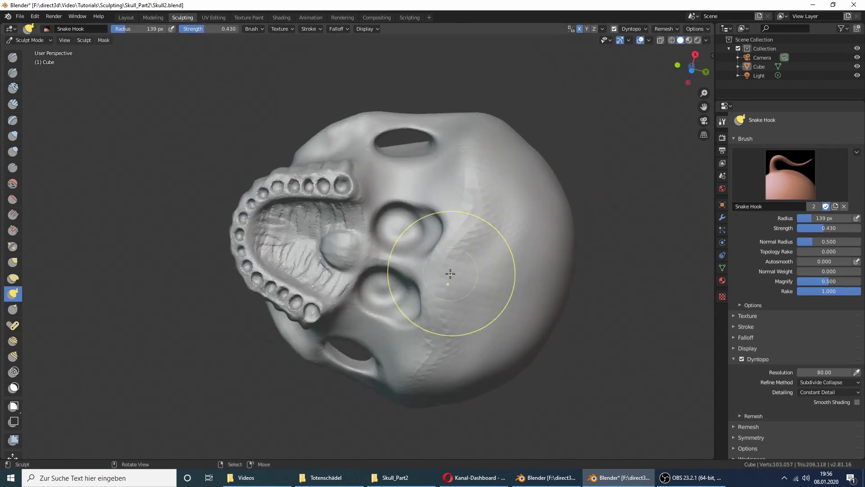
left_click(13, 57)
middle_click_drag(222, 144, 417, 299)
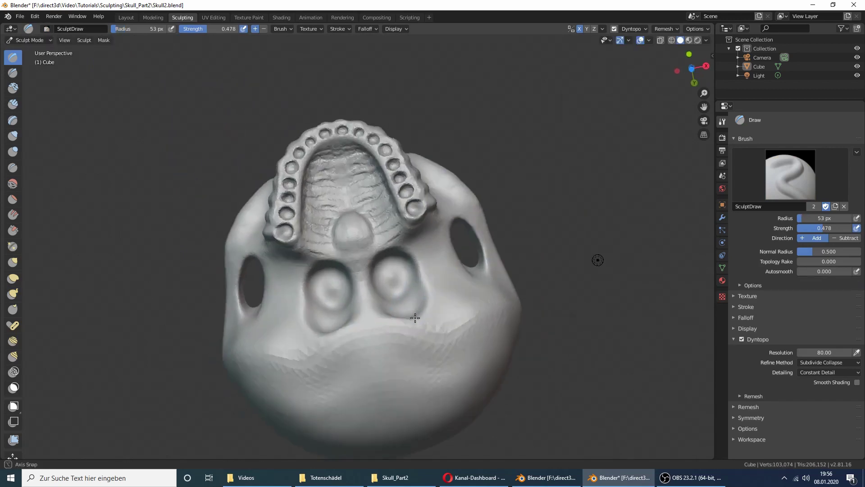
Refine the two mounds, hollow a round recess behind them, and check the reference.
left_click_drag(396, 310, 425, 302)
mouse_move(408, 306)
middle_mouse_down()
mouse_move(385, 268)
mouse_move(363, 338)
middle_mouse_up()
mouse_move(363, 335)
left_mouse_down()
mouse_move(373, 354)
mouse_move(353, 367)
mouse_move(356, 350)
left_mouse_up()
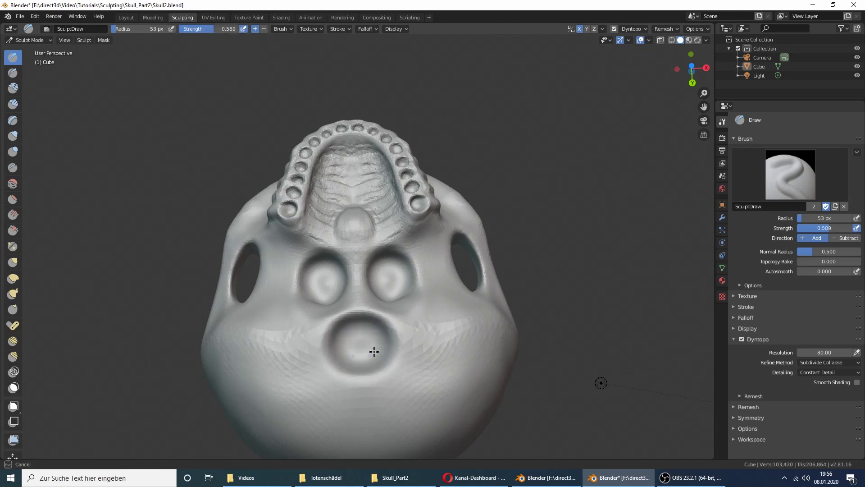
left_click(545, 477)
left_click(597, 474)
Frame the jaw from below and adjust the Draw brush size.
mouse_move(453, 353)
middle_mouse_down()
mouse_move(440, 246)
mouse_move(451, 234)
mouse_move(471, 159)
mouse_move(429, 124)
mouse_move(482, 200)
middle_mouse_up()
scroll(482, 201, "down", 2)
key("f")
left_click(472, 198)
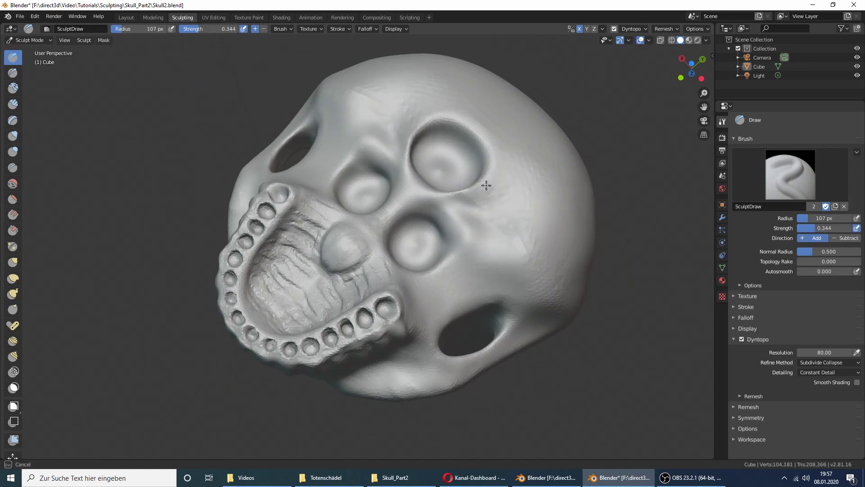
middle_click_drag(502, 145, 507, 159)
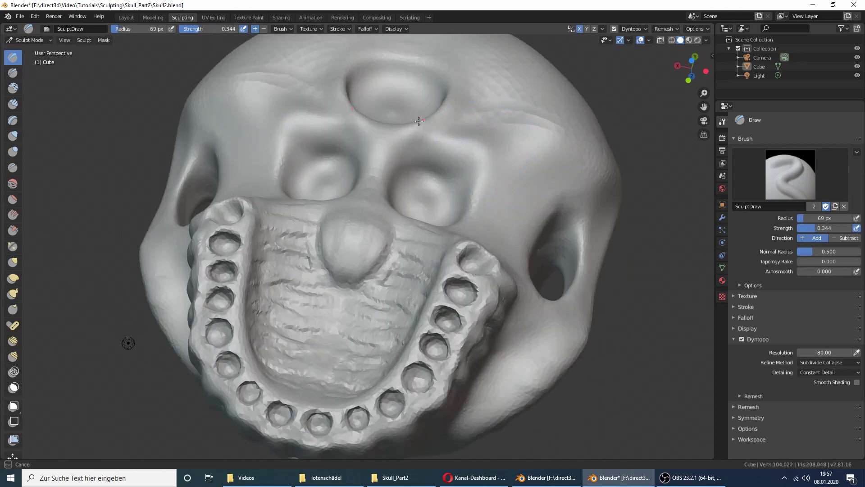
middle_click_drag(481, 94, 386, 221)
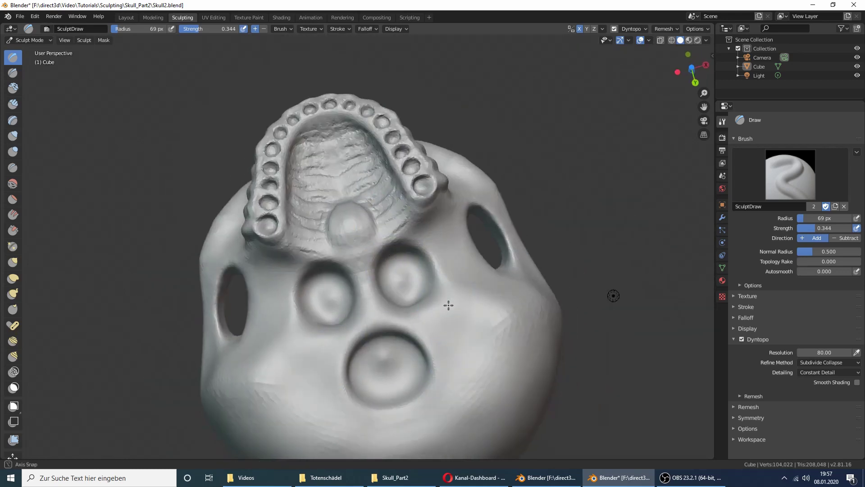
middle_click_drag(401, 330, 450, 303)
key("f")
left_click(468, 279)
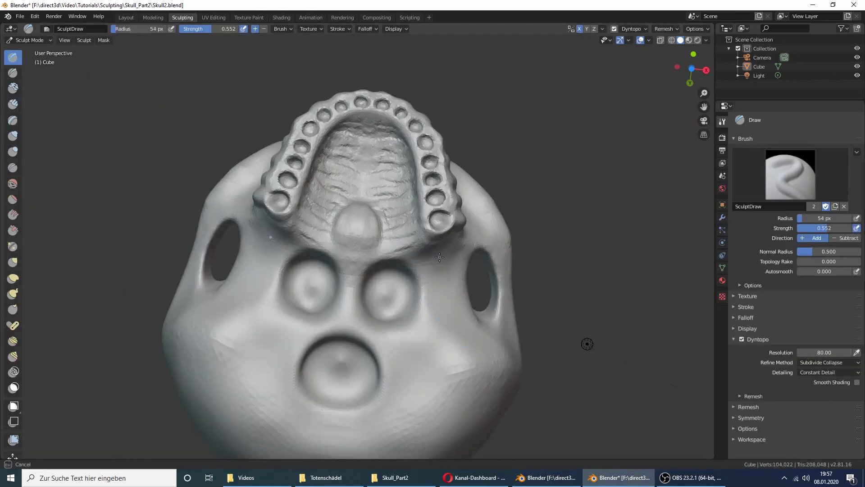
Build mirrored elongated ridges running back along each side of the underside.
mouse_move(439, 257)
left_mouse_down()
mouse_move(462, 355)
mouse_move(450, 311)
left_mouse_up()
mouse_move(450, 311)
middle_mouse_down()
mouse_move(471, 312)
mouse_move(434, 251)
middle_mouse_up()
left_click_drag(434, 251, 434, 236)
mouse_move(434, 235)
middle_mouse_down()
mouse_move(473, 295)
mouse_move(515, 273)
mouse_move(495, 311)
middle_mouse_up()
mouse_move(496, 311)
left_mouse_down()
mouse_move(509, 342)
mouse_move(487, 315)
left_mouse_up()
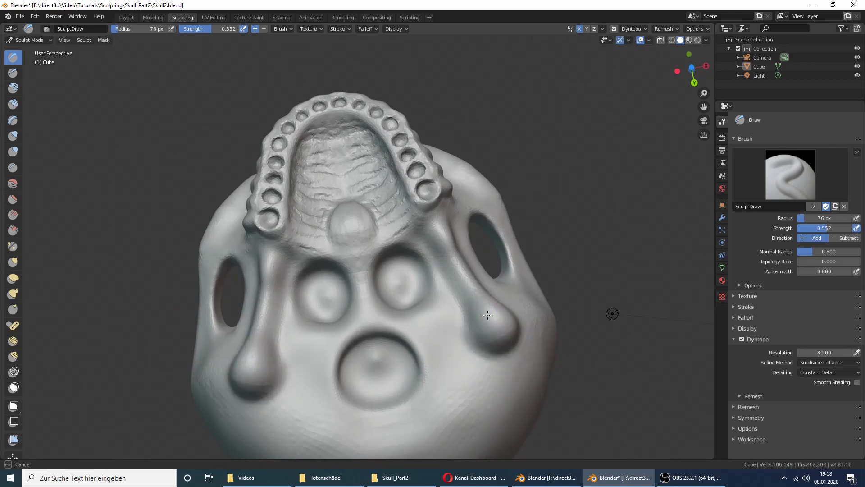
Pull knob-like points beneath the ear holes with an enlarged Snake Hook brush.
mouse_move(487, 315)
middle_mouse_down()
mouse_move(381, 366)
mouse_move(299, 270)
mouse_move(487, 280)
mouse_move(493, 340)
mouse_move(504, 272)
mouse_move(174, 77)
middle_mouse_up()
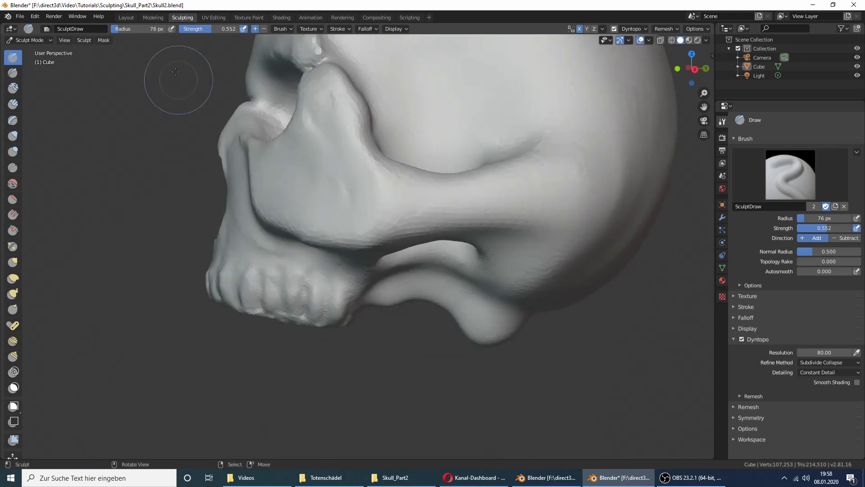
left_click(13, 293)
mouse_move(316, 226)
middle_mouse_down()
mouse_move(483, 297)
mouse_move(550, 231)
mouse_move(531, 260)
mouse_move(493, 242)
mouse_move(464, 281)
middle_mouse_up()
key("f")
left_click(537, 265)
Thicken the mirrored side lobes with the Draw brush at 61 px.
left_click(13, 57)
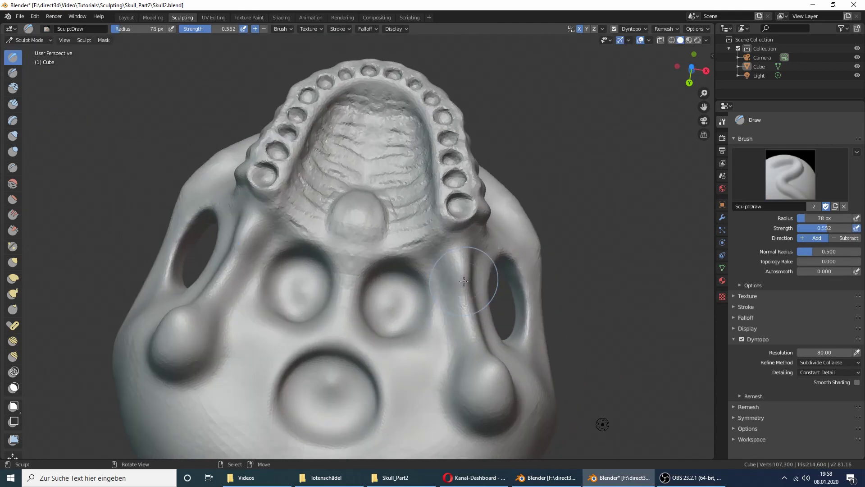
middle_click_drag(473, 350, 481, 348)
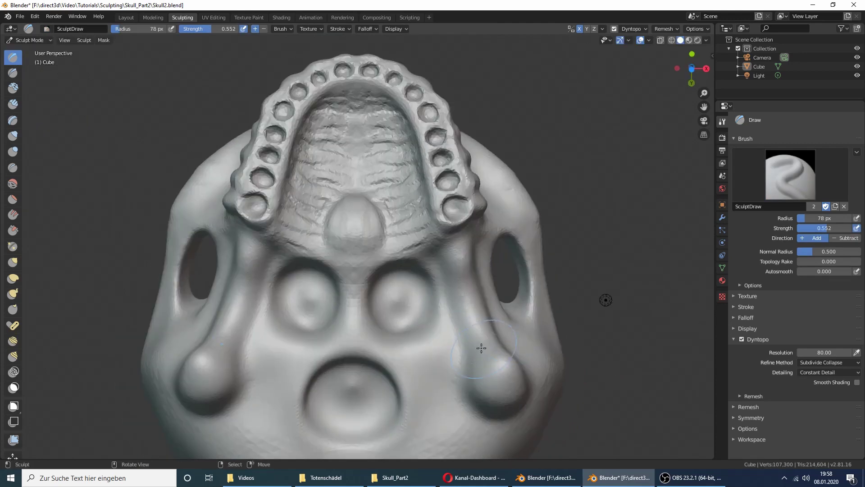
key("f")
left_click(457, 344)
mouse_move(457, 332)
left_mouse_down()
mouse_move(461, 363)
mouse_move(451, 286)
left_mouse_up()
left_click_drag(470, 378, 484, 380)
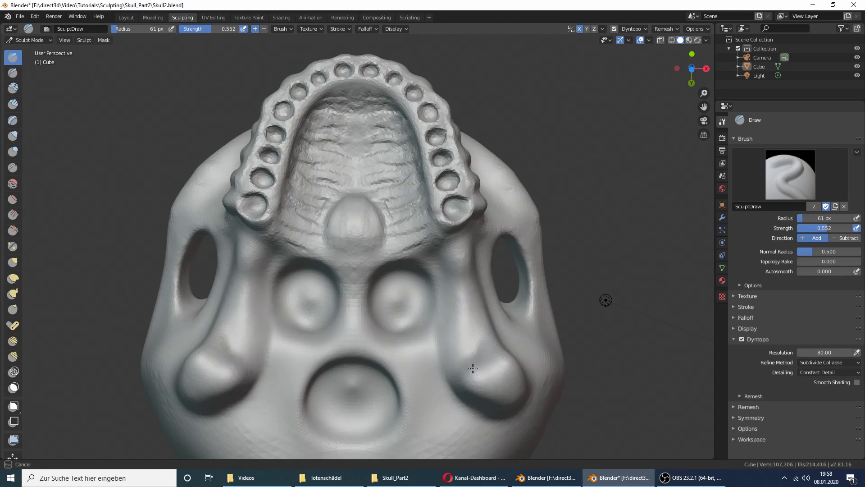
Tilt the skull and bring up the reference skull's underside.
middle_click_drag(471, 378, 476, 359)
mouse_move(524, 295)
middle_mouse_down()
mouse_move(533, 185)
mouse_move(523, 270)
mouse_move(531, 342)
middle_mouse_up()
left_click(546, 477)
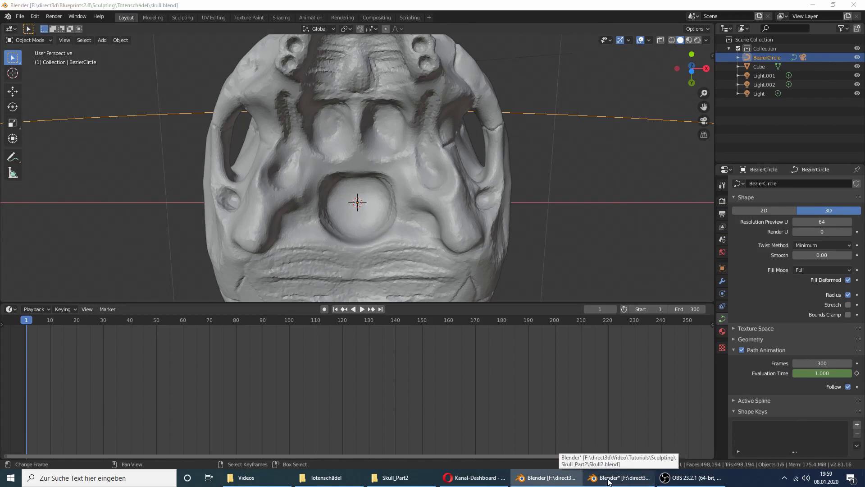
Add mirrored marks near the nose, check the reference skull, then view the sculpt from behind.
left_click(607, 478)
middle_click_drag(499, 366, 525, 260)
mouse_move(525, 261)
left_mouse_down()
mouse_move(546, 264)
mouse_move(545, 235)
mouse_move(543, 255)
left_mouse_up()
middle_click_drag(543, 254, 541, 284)
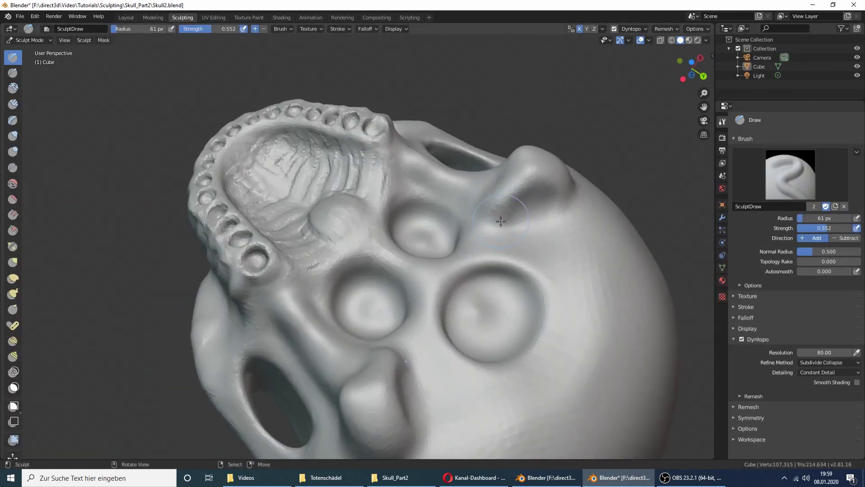
mouse_move(500, 221)
middle_mouse_down()
mouse_move(593, 344)
mouse_move(610, 417)
middle_mouse_up()
left_click(545, 477)
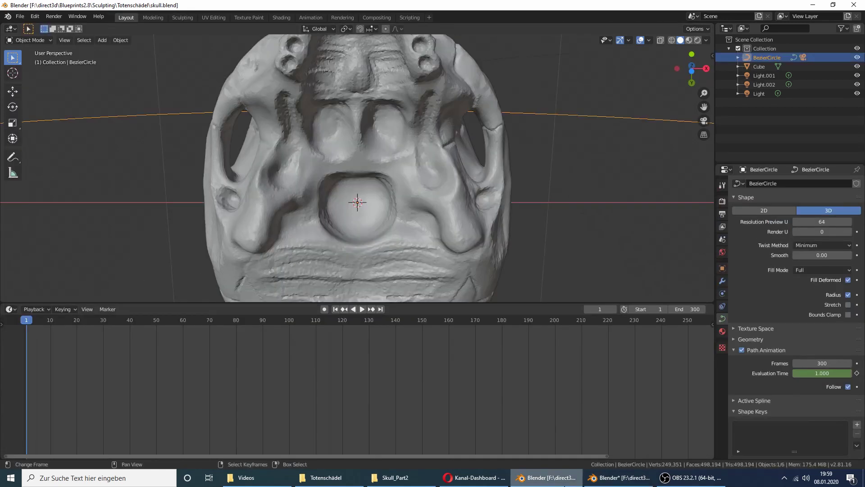
left_click(619, 477)
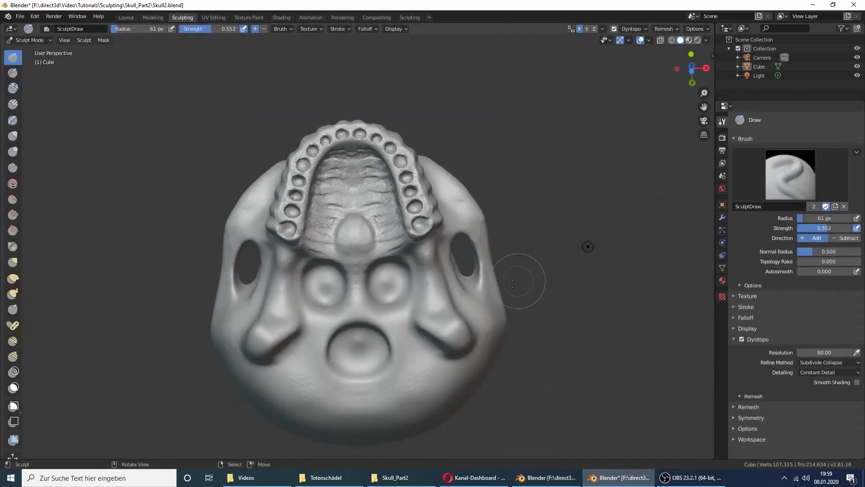
mouse_move(513, 283)
middle_mouse_down()
mouse_move(609, 141)
mouse_move(523, 367)
mouse_move(510, 261)
mouse_move(538, 298)
mouse_move(538, 272)
mouse_move(580, 289)
mouse_move(619, 242)
mouse_move(527, 267)
mouse_move(408, 274)
middle_mouse_up()
key("ctrl+KP_1")
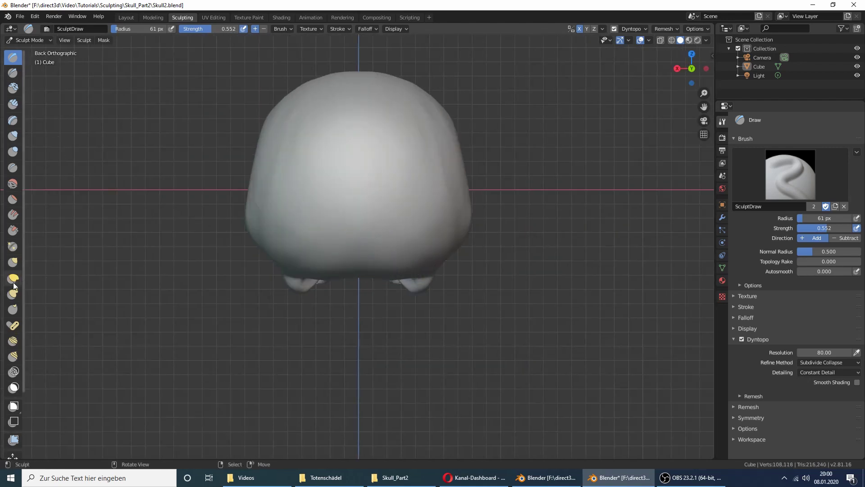
Set the Draw brush to a 60 px radius and orbit to the skull's underside.
left_click(12, 293)
key("f")
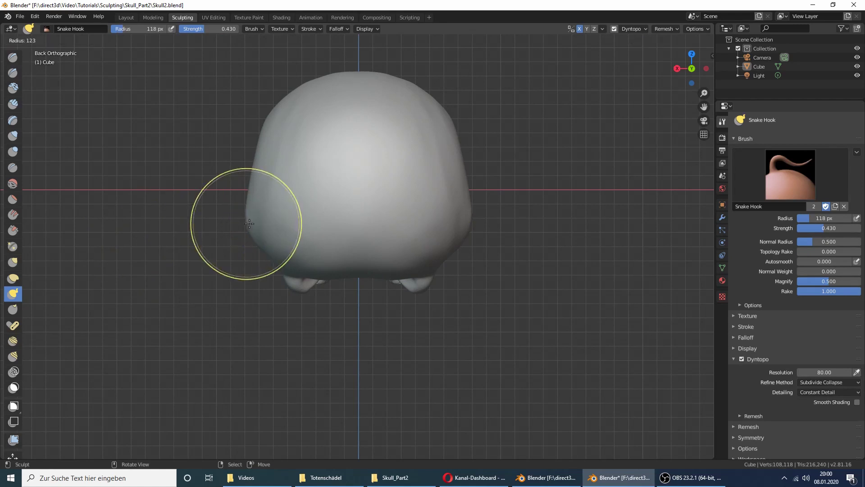
left_click(249, 223)
mouse_move(249, 222)
middle_mouse_down()
mouse_move(272, 245)
mouse_move(306, 243)
middle_mouse_up()
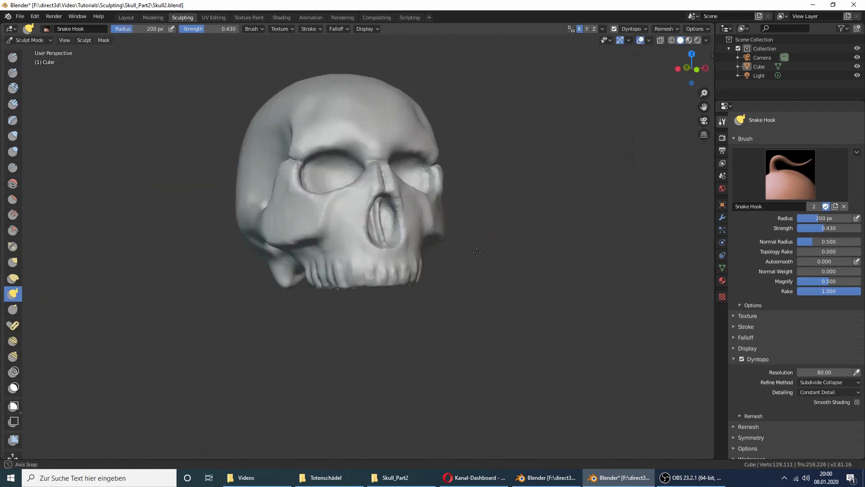
key("x")
key("f")
left_click(203, 174)
mouse_move(407, 273)
middle_mouse_down()
mouse_move(442, 249)
mouse_move(570, 351)
mouse_move(527, 181)
mouse_move(585, 227)
middle_mouse_up()
Shrink the Draw brush to 27 px and raise a bump and ridge toward the cheekbone.
key("f")
left_click(550, 179)
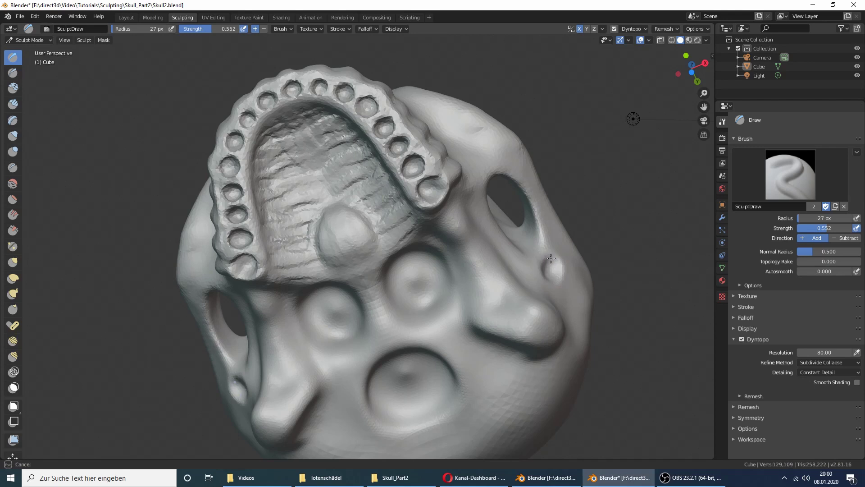
left_click_drag(554, 255, 546, 281)
mouse_move(558, 278)
middle_mouse_down()
mouse_move(533, 136)
mouse_move(576, 183)
mouse_move(473, 256)
middle_mouse_up()
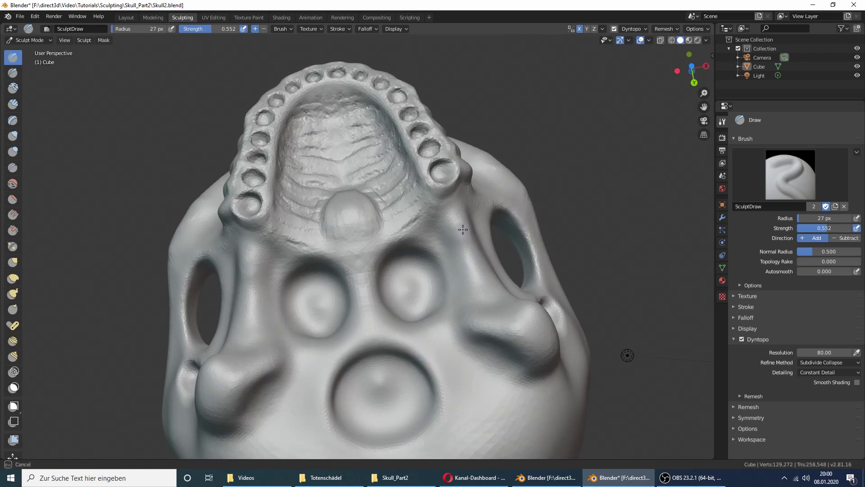
left_click_drag(463, 229, 508, 310)
left_click_drag(466, 245, 488, 298)
Draw a double ridge along the cheekbone, then return to the full underside view.
mouse_move(489, 297)
middle_mouse_down()
mouse_move(521, 303)
mouse_move(531, 283)
middle_mouse_up()
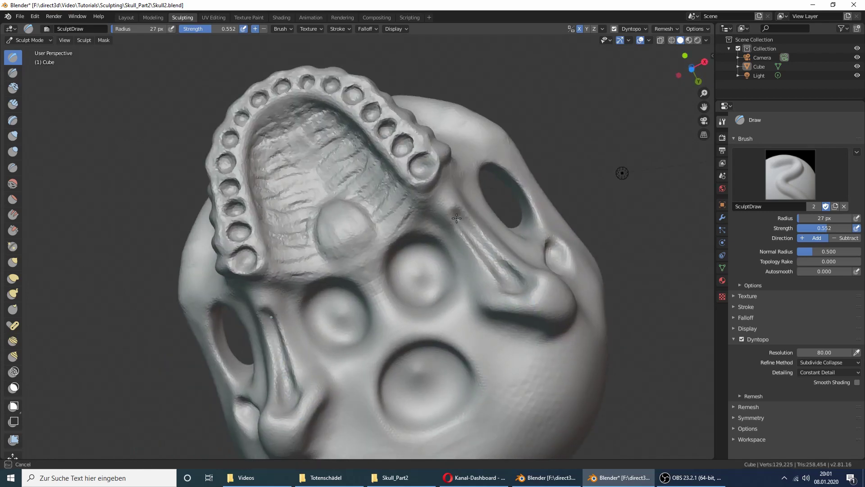
left_click_drag(453, 213, 526, 280)
scroll(488, 251, "down", 5)
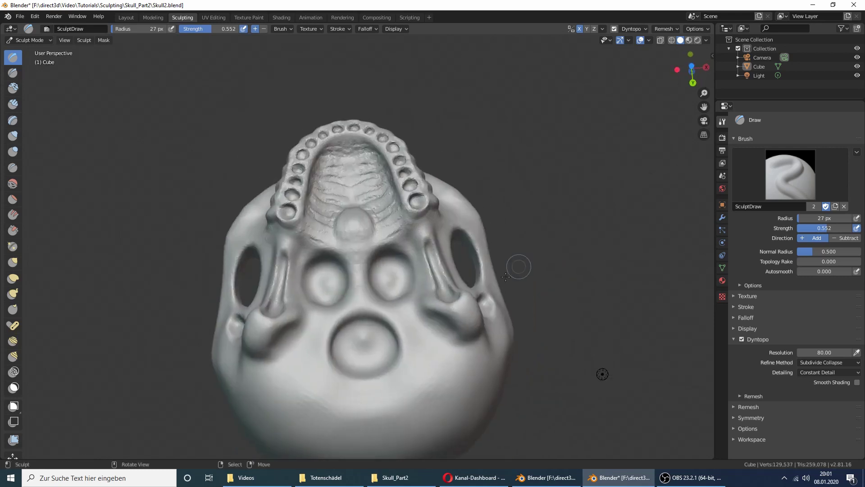
middle_click_drag(488, 251, 427, 293)
scroll(427, 293, "up", 2)
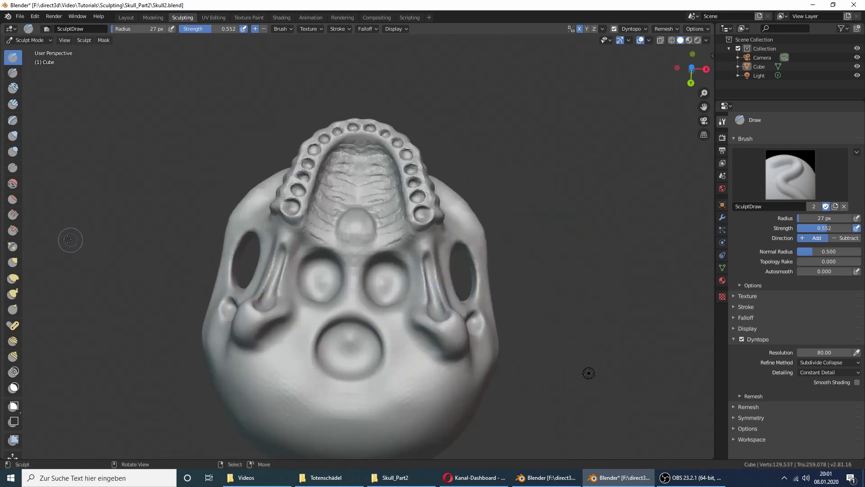
left_click(13, 104)
Set Clay Strips to 65 px and compare the underside with the reference skull.
key("f")
left_click(340, 316)
middle_click_drag(340, 316, 411, 315)
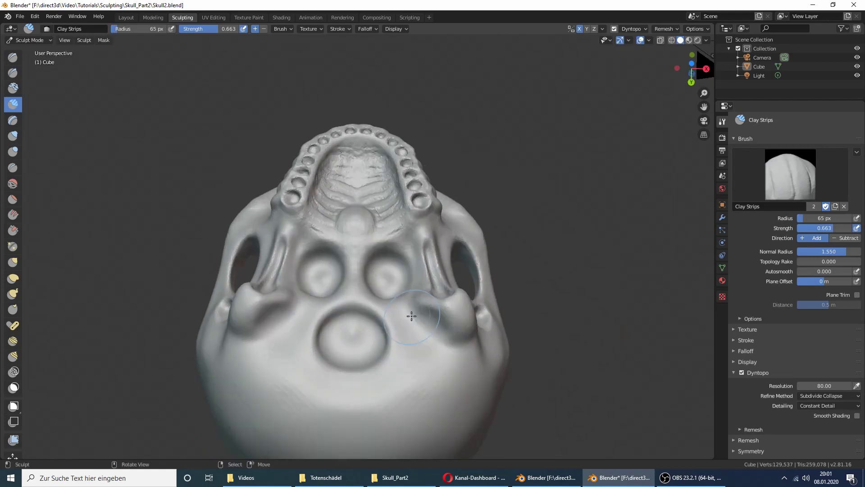
left_click(546, 477)
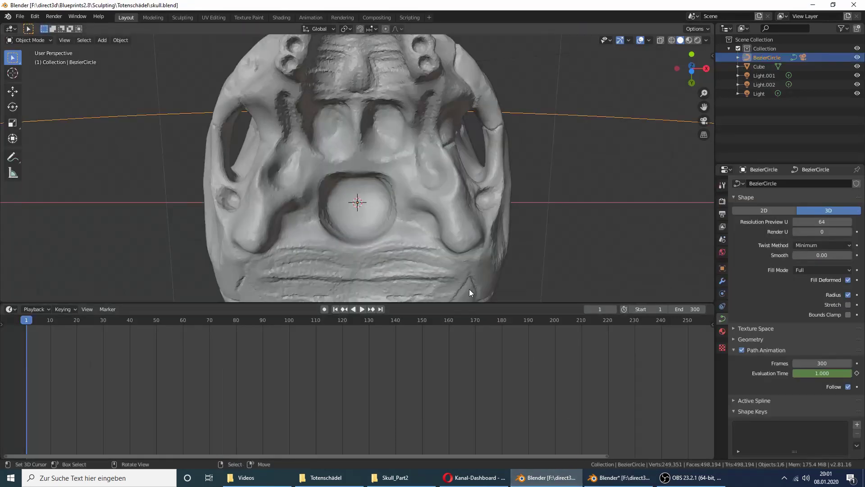
mouse_move(469, 289)
middle_mouse_down()
mouse_move(520, 236)
mouse_move(502, 217)
mouse_move(387, 233)
middle_mouse_up()
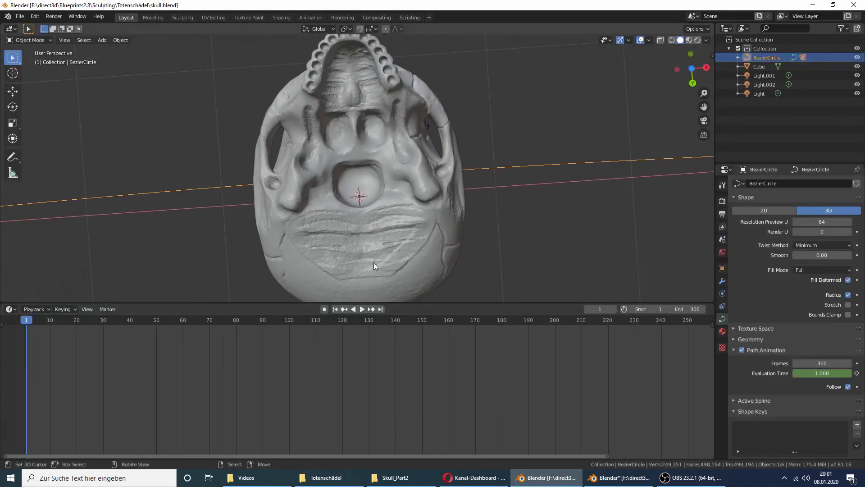
mouse_move(620, 477)
left_click(604, 483)
middle_click_drag(540, 309, 541, 321)
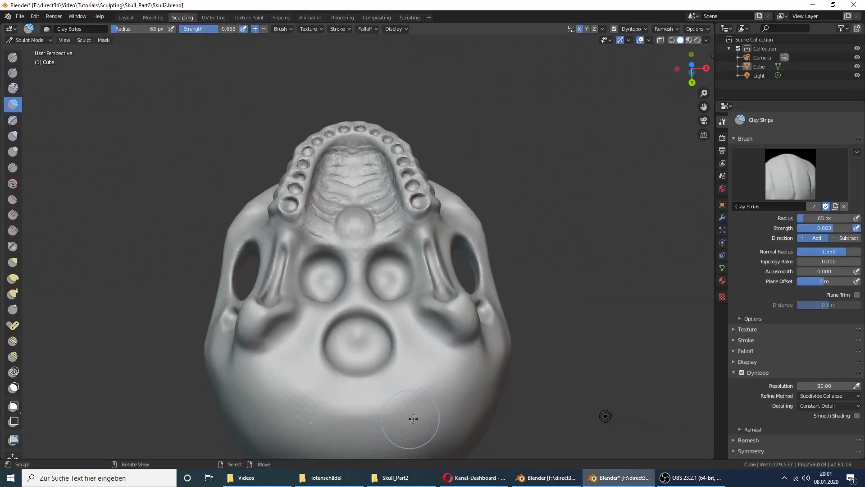
Lay several clay strips across the lower skull base.
left_click_drag(424, 418, 397, 417)
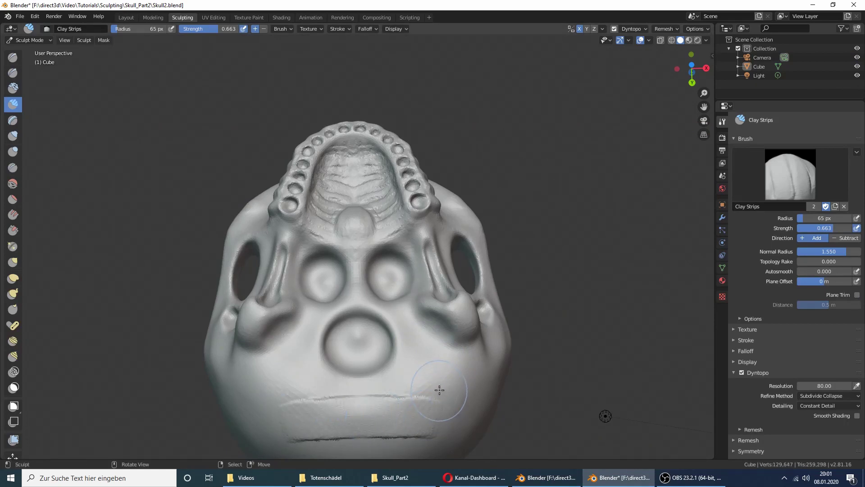
left_click_drag(439, 389, 391, 392)
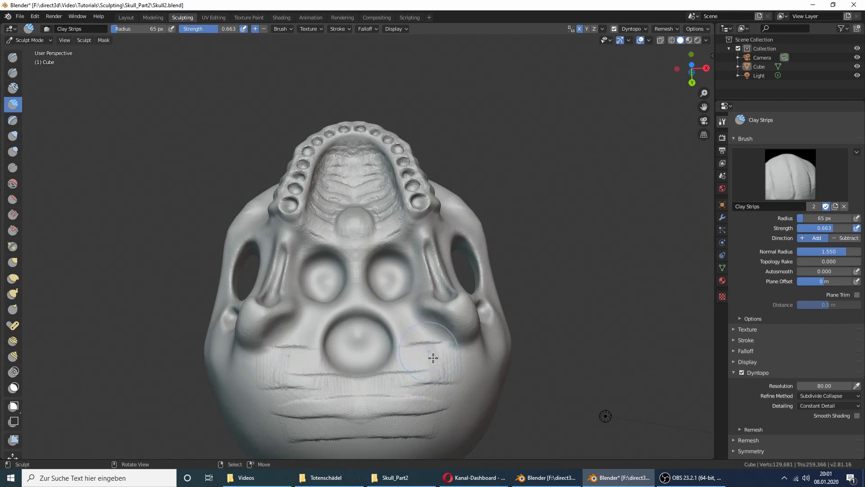
scroll(437, 389, "down", 1)
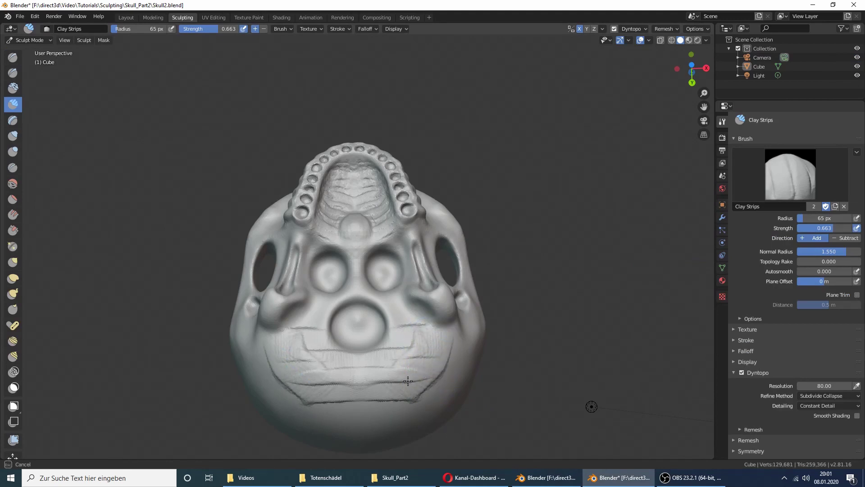
left_click_drag(408, 381, 402, 381)
left_click_drag(402, 381, 411, 345)
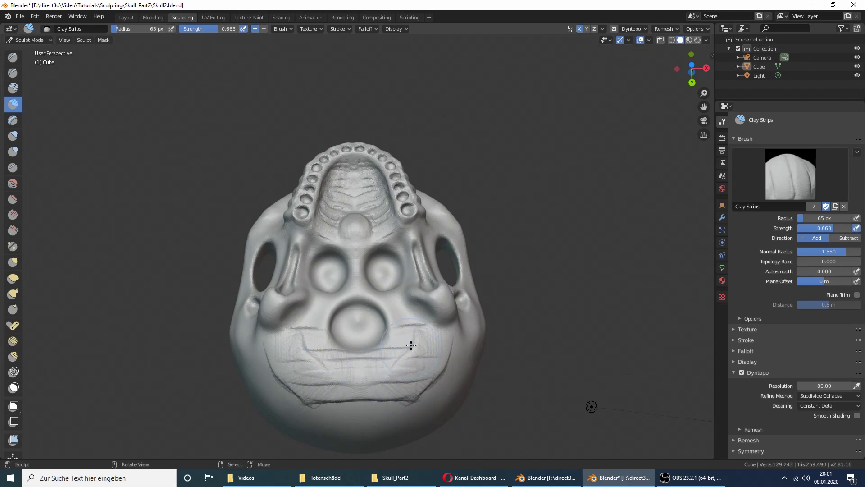
scroll(412, 335, "up", 1)
scroll(421, 351, "up", 1)
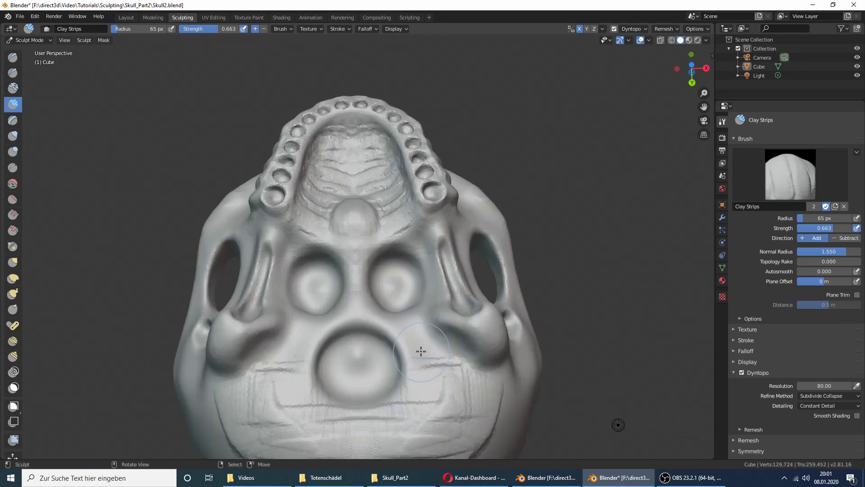
Carve crack marks in both round hollows and a V-shaped groove in the large opening.
left_click_drag(408, 334, 370, 309)
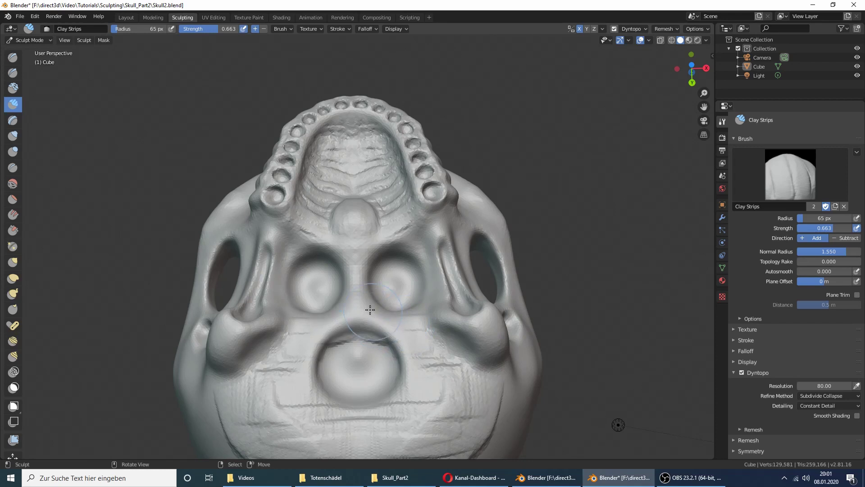
left_click_drag(389, 281, 400, 271)
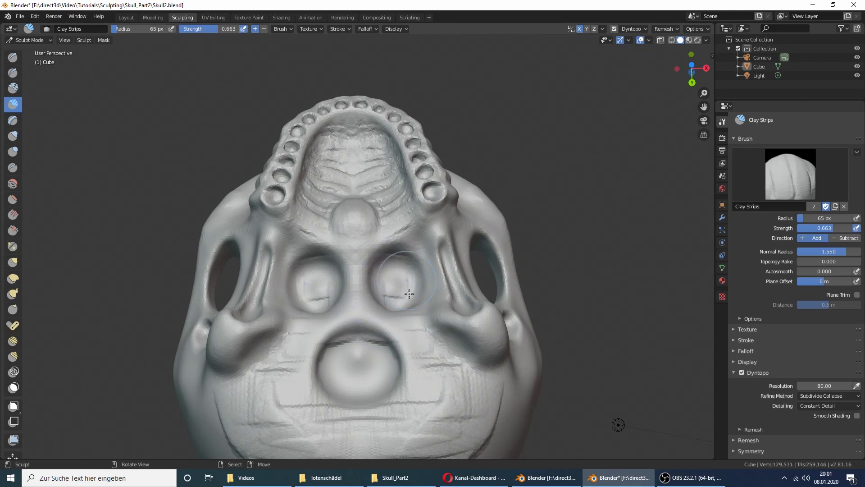
mouse_move(376, 356)
left_mouse_down()
mouse_move(382, 385)
mouse_move(393, 332)
left_mouse_up()
left_click_drag(400, 273, 409, 269)
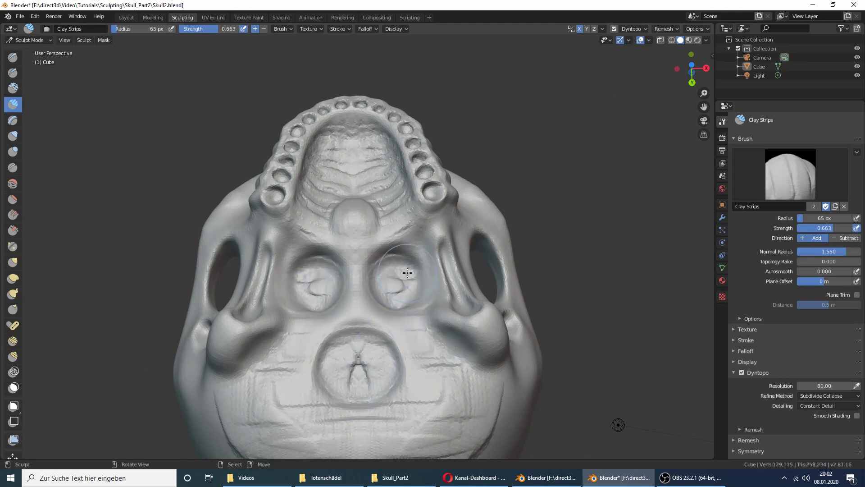
left_click_drag(415, 255, 430, 288)
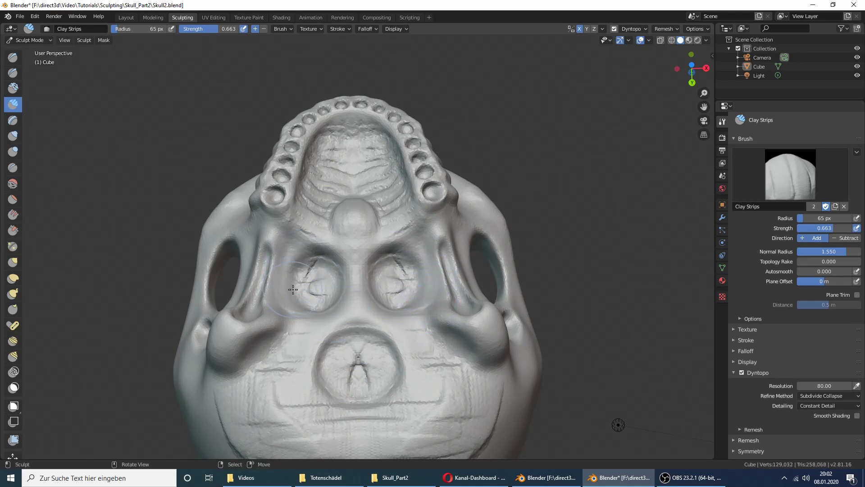
left_click_drag(476, 357, 469, 340)
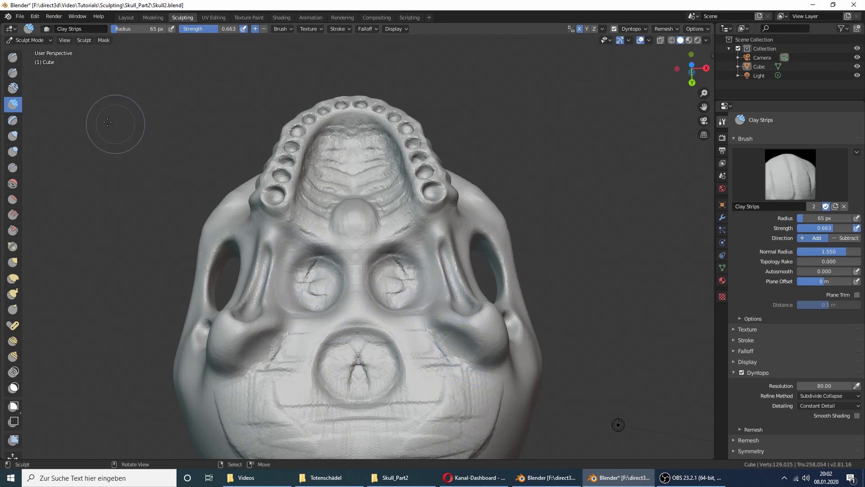
key("f")
key("Escape")
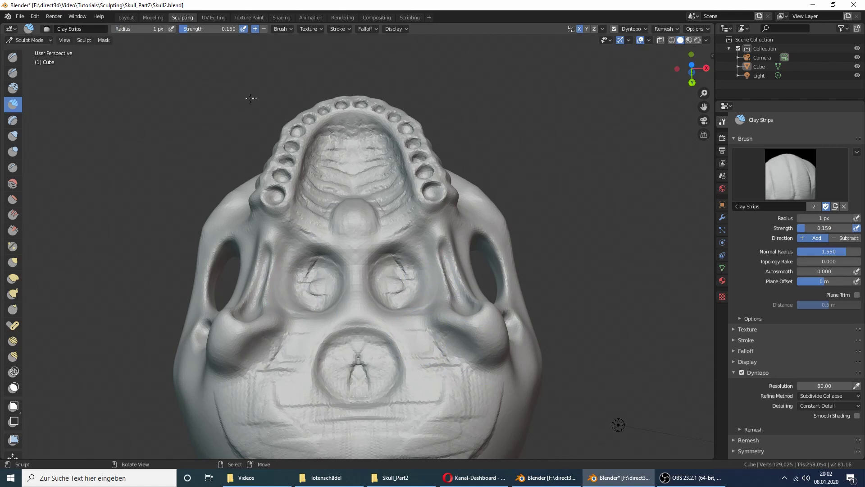
With the Draw brush, smooth both round hollows and reshape the large opening's rim.
key("x")
left_click_drag(394, 272, 396, 281)
left_click_drag(358, 356, 360, 374)
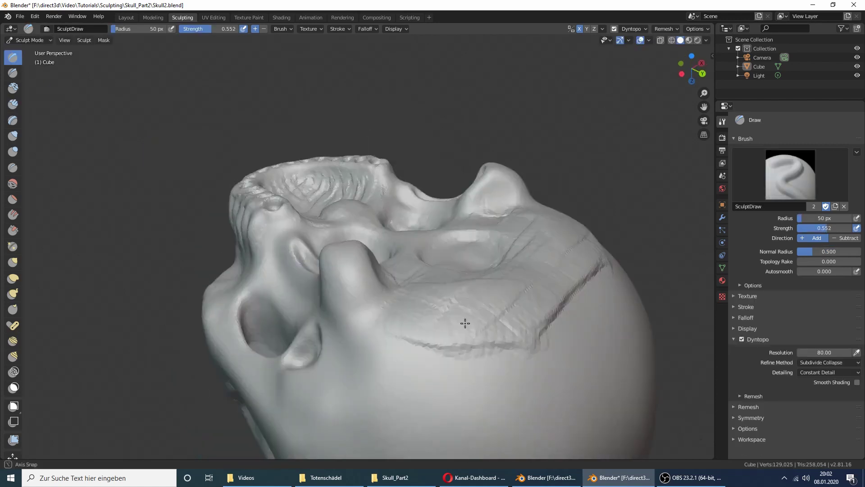
middle_click_drag(464, 321, 373, 353)
mouse_move(373, 354)
left_mouse_down()
mouse_move(370, 333)
mouse_move(367, 357)
left_mouse_up()
mouse_move(366, 357)
middle_mouse_down()
mouse_move(376, 347)
mouse_move(360, 356)
middle_mouse_up()
mouse_move(361, 356)
left_mouse_down()
mouse_move(334, 362)
mouse_move(383, 378)
left_mouse_up()
mouse_move(442, 424)
middle_mouse_down()
mouse_move(448, 340)
mouse_move(452, 349)
mouse_move(465, 344)
middle_mouse_up()
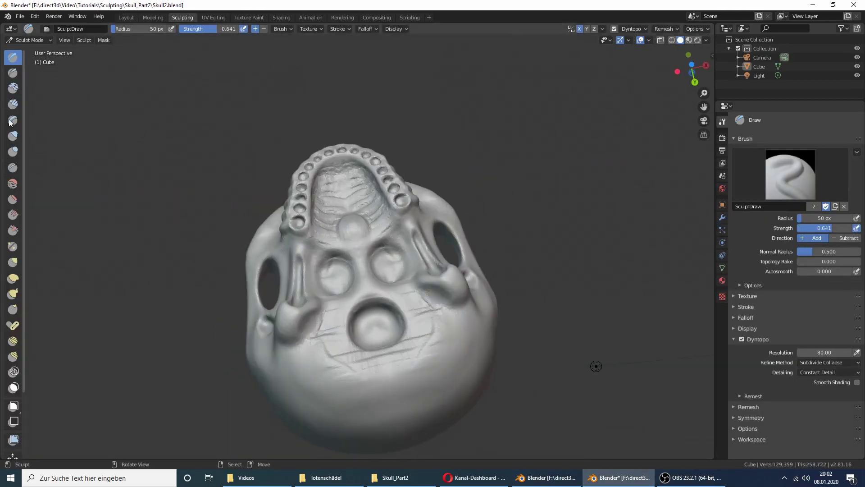
Carve curved Clay Strips lines around the skull base.
left_click(13, 104)
left_click_drag(440, 354, 441, 339)
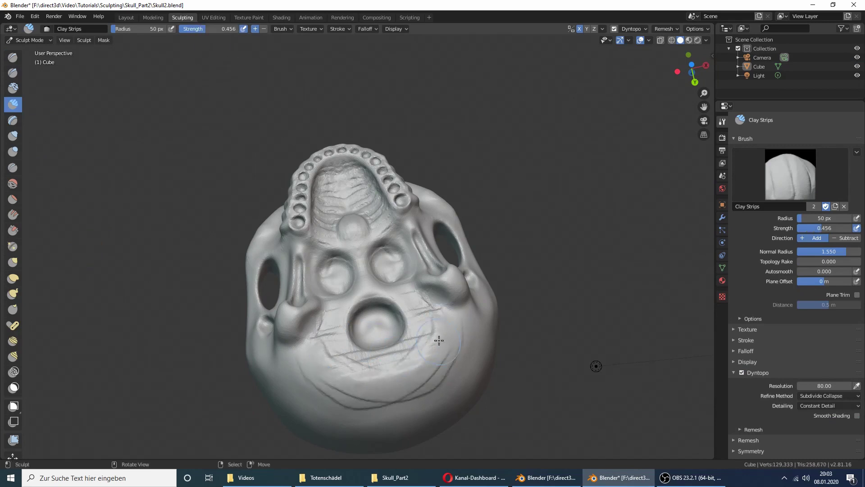
middle_click_drag(446, 318, 494, 274)
scroll(494, 274, "up", 1)
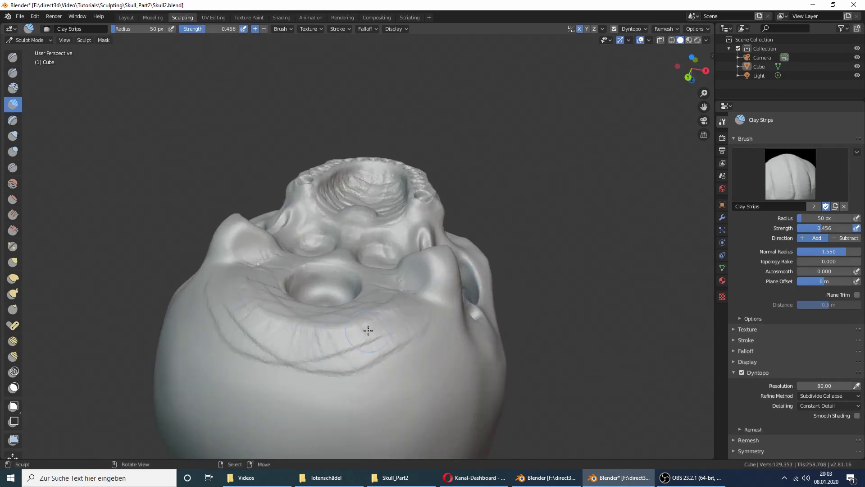
middle_click_drag(368, 330, 486, 347)
left_click_drag(487, 348, 400, 338)
middle_click_drag(400, 338, 318, 290)
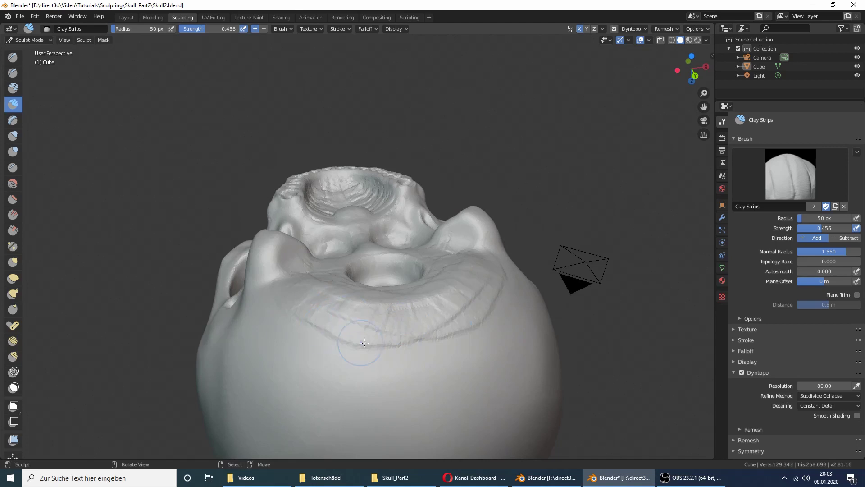
mouse_move(364, 343)
middle_mouse_down()
mouse_move(482, 327)
mouse_move(610, 373)
middle_mouse_up()
left_click(622, 478)
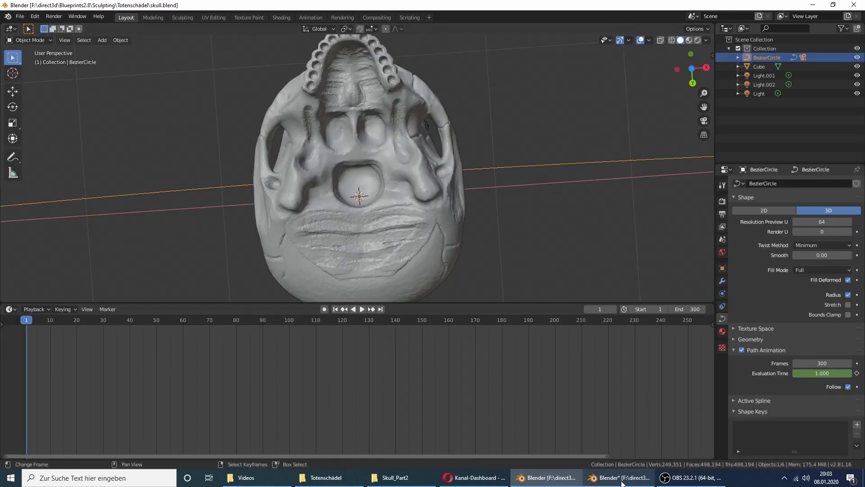
left_click(622, 478)
scroll(605, 361, "up", 3)
mouse_move(604, 361)
middle_mouse_down()
mouse_move(523, 279)
mouse_move(597, 266)
middle_mouse_up()
scroll(582, 367, "down", 2)
scroll(436, 318, "up", 5)
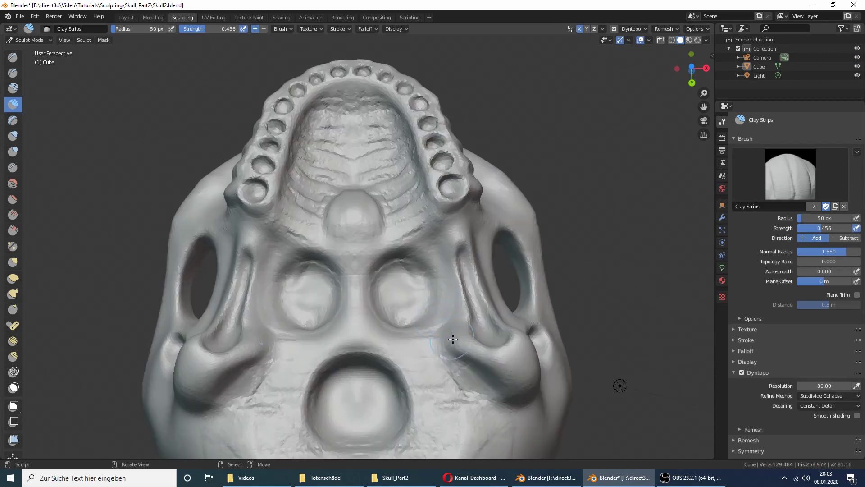
scroll(610, 224, "down", 3)
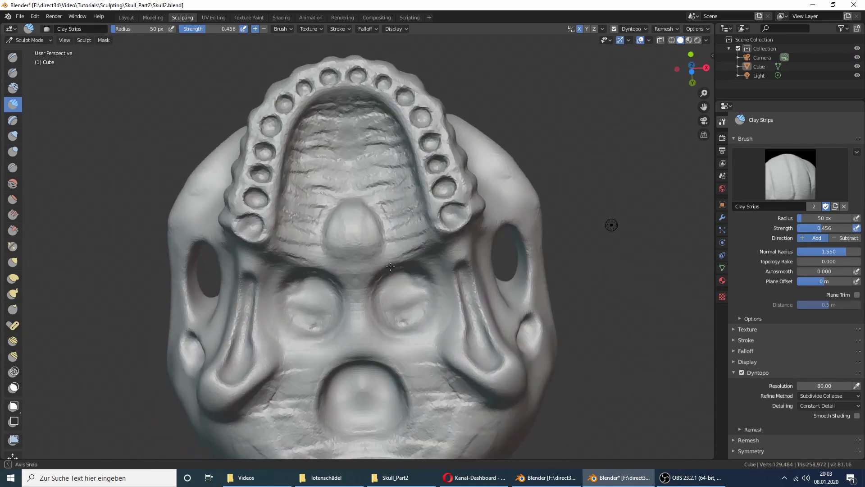
scroll(588, 226, "down", 2)
middle_click_drag(589, 225, 325, 344)
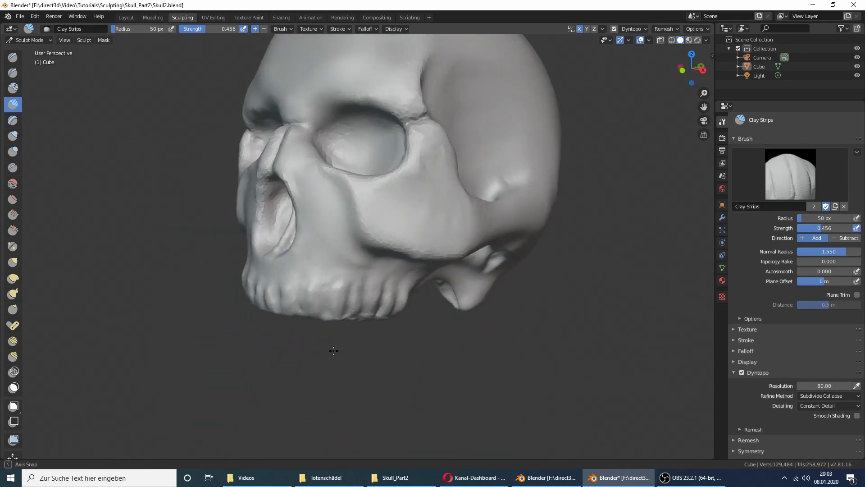
left_click(545, 478)
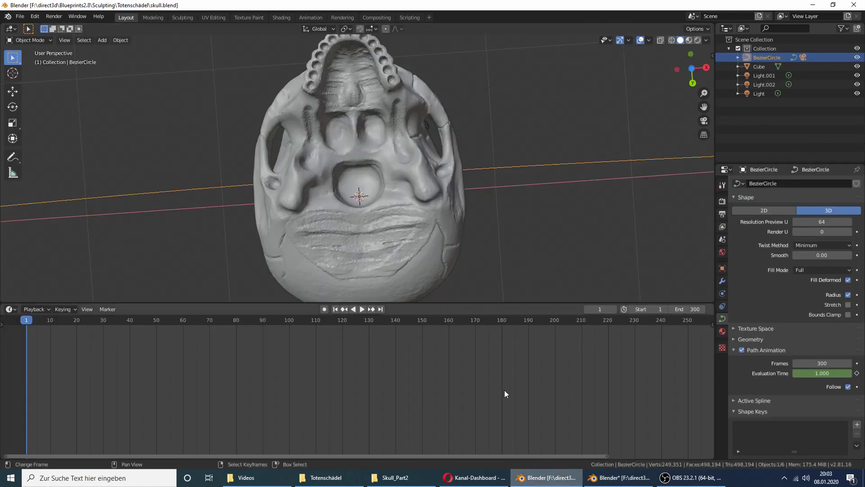
mouse_move(417, 135)
middle_mouse_down()
mouse_move(412, 169)
mouse_move(382, 121)
mouse_move(395, 204)
mouse_move(412, 232)
middle_mouse_up()
scroll(439, 255, "up", 3)
scroll(437, 257, "up", 2)
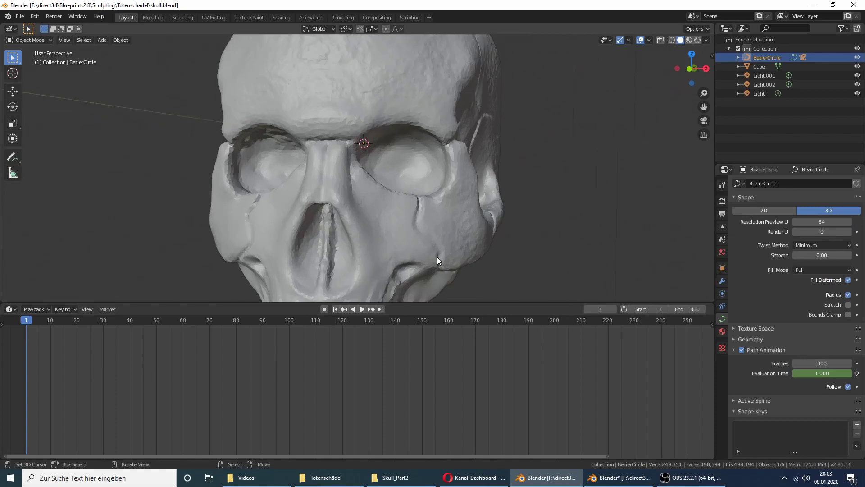
middle_click_drag(437, 256, 428, 236)
Set the Draw brush to 26 px and compare the front view with the reference skull.
left_click(619, 477)
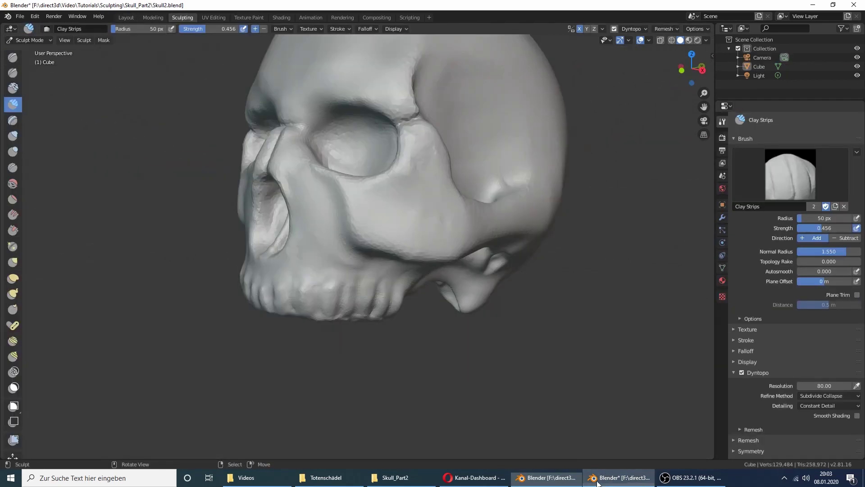
left_click(12, 57)
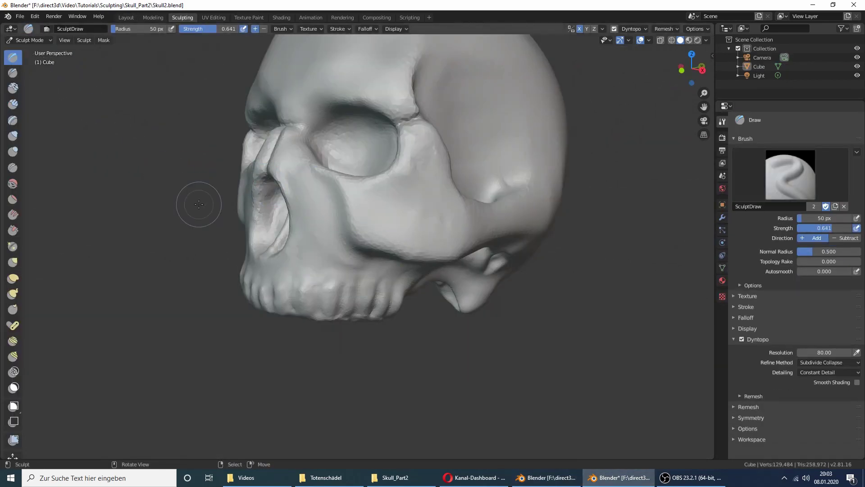
key("f")
left_click(186, 205)
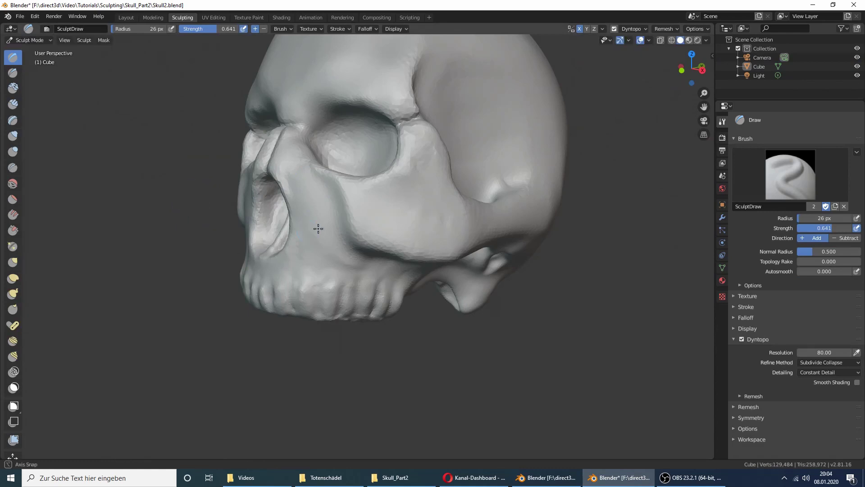
mouse_move(317, 228)
middle_mouse_down()
mouse_move(413, 243)
mouse_move(410, 217)
mouse_move(363, 222)
mouse_move(390, 226)
middle_mouse_up()
scroll(410, 218, "up", 2)
scroll(410, 218, "down", 2)
left_click(546, 477)
scroll(360, 212, "up", 3)
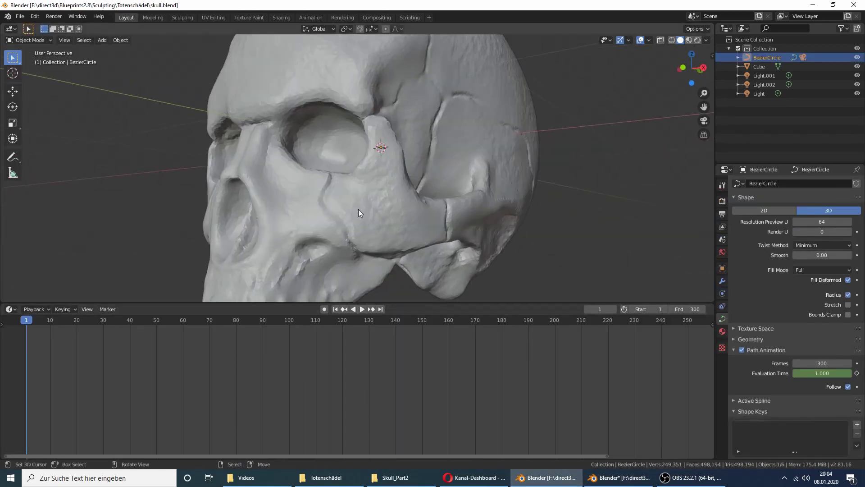
left_click(619, 477)
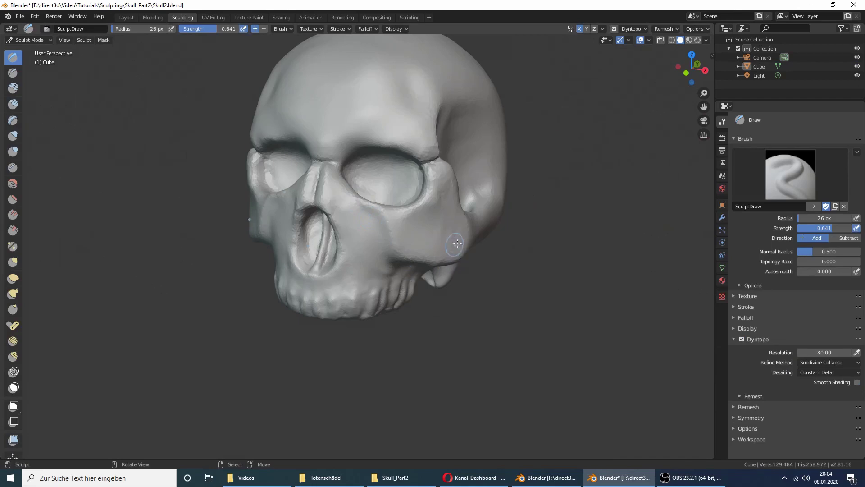
middle_click_drag(457, 243, 471, 240)
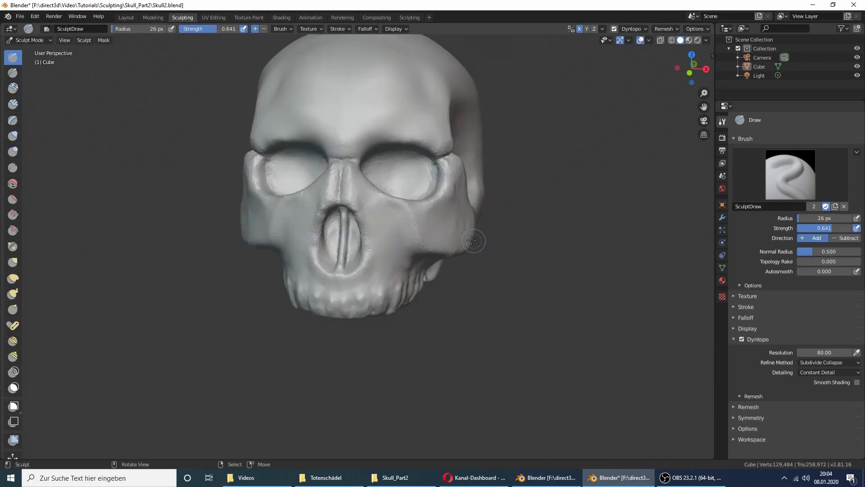
Enlarge the brush to 56 px and sculpt lightly on the cheek below the eye socket.
key("f")
left_click(419, 226)
mouse_move(418, 225)
middle_mouse_down()
mouse_move(426, 220)
mouse_move(411, 217)
middle_mouse_up()
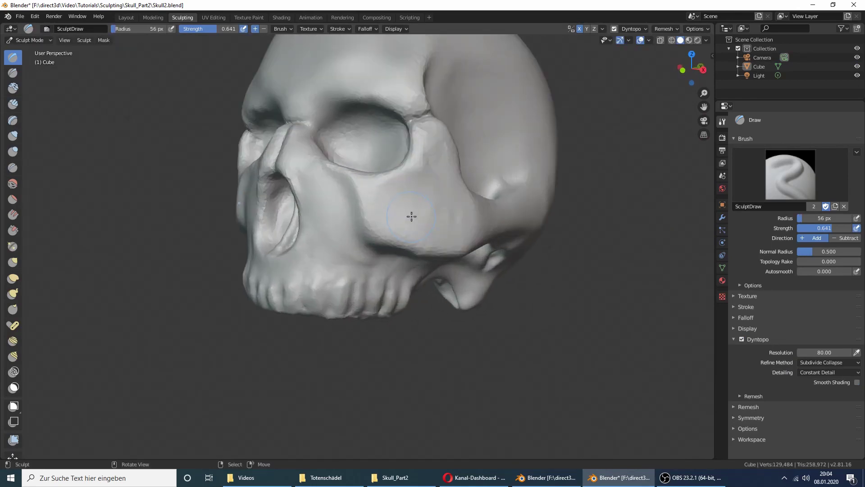
left_click_drag(332, 181, 353, 219)
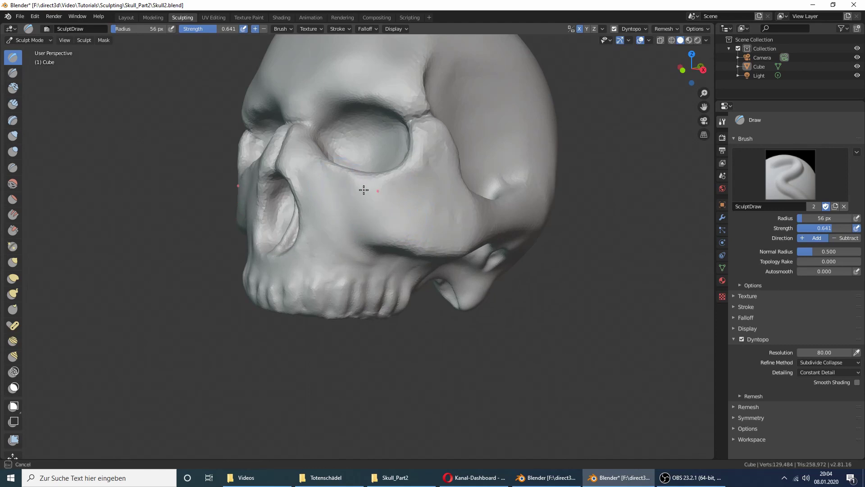
mouse_move(386, 227)
middle_mouse_down()
mouse_move(443, 234)
mouse_move(433, 239)
middle_mouse_up()
scroll(443, 234, "up", 2)
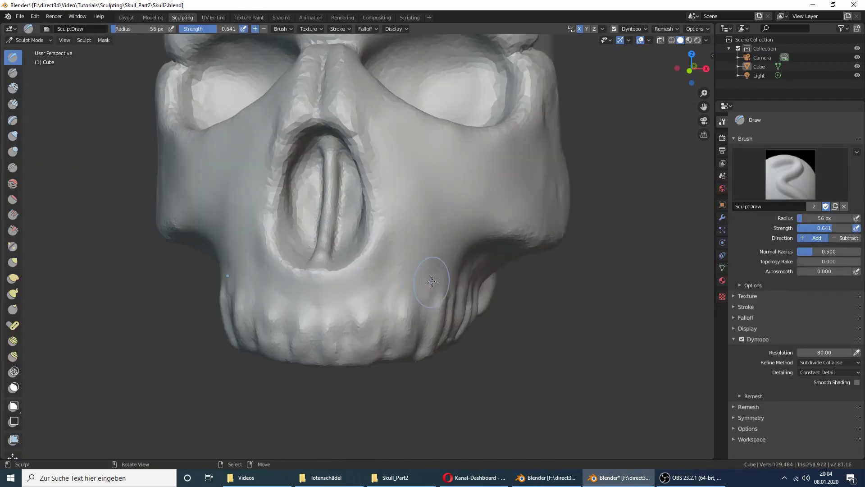
Shrink the brush to 19 px and carve a small mirrored foramen below the eye socket.
key("f")
left_click(459, 236)
scroll(459, 235, "down", 3)
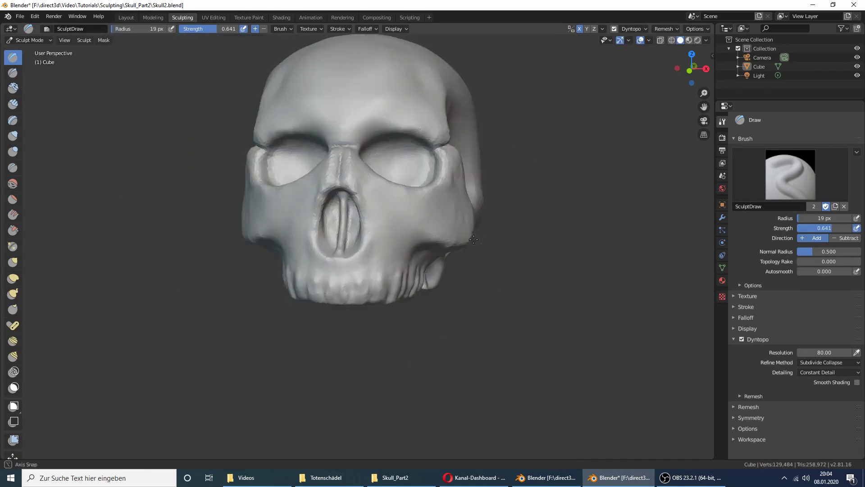
scroll(496, 252, "up", 4)
middle_click_drag(496, 253, 451, 223)
mouse_move(451, 223)
left_mouse_down()
mouse_move(445, 233)
mouse_move(430, 225)
mouse_move(451, 223)
mouse_move(439, 241)
left_mouse_up()
middle_click_drag(439, 241, 387, 198)
left_click_drag(383, 198, 390, 202)
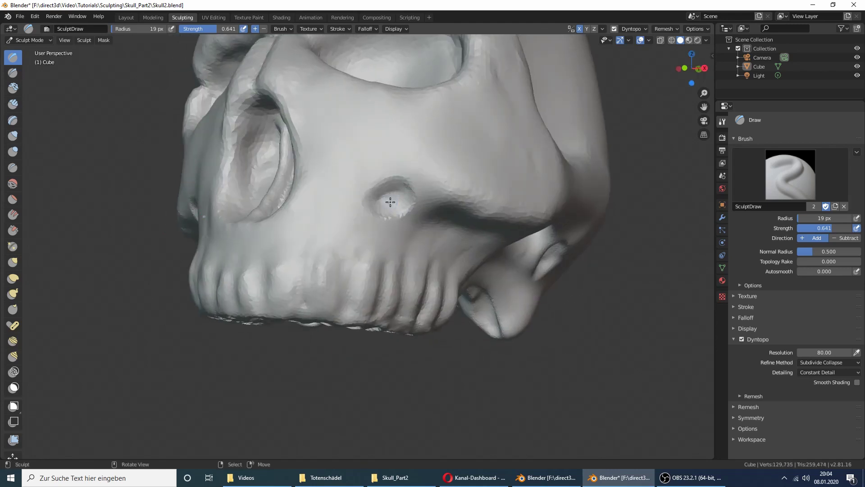
Build mirrored bumps and ridges beside the nasal opening, then lower the brush strength.
middle_click_drag(390, 202, 470, 214)
left_click_drag(471, 214, 467, 223)
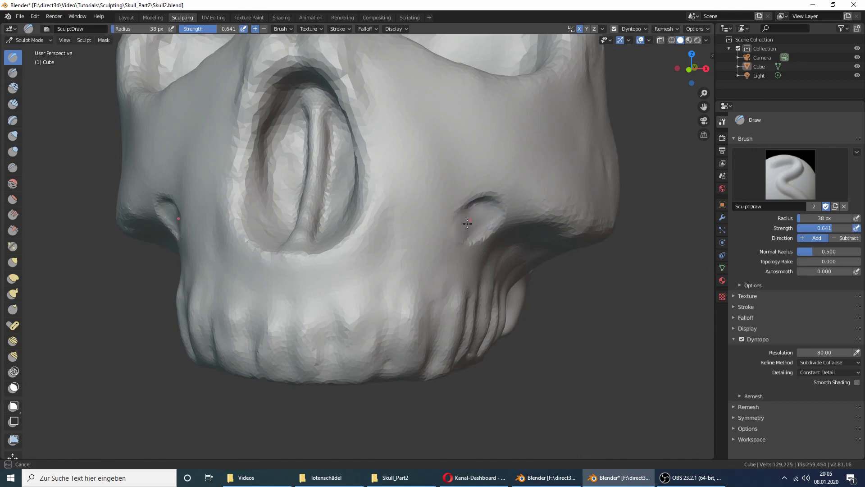
left_click_drag(467, 224, 483, 219)
mouse_move(491, 232)
middle_mouse_down()
mouse_move(506, 237)
mouse_move(386, 222)
mouse_move(455, 218)
middle_mouse_up()
scroll(386, 222, "up", 2)
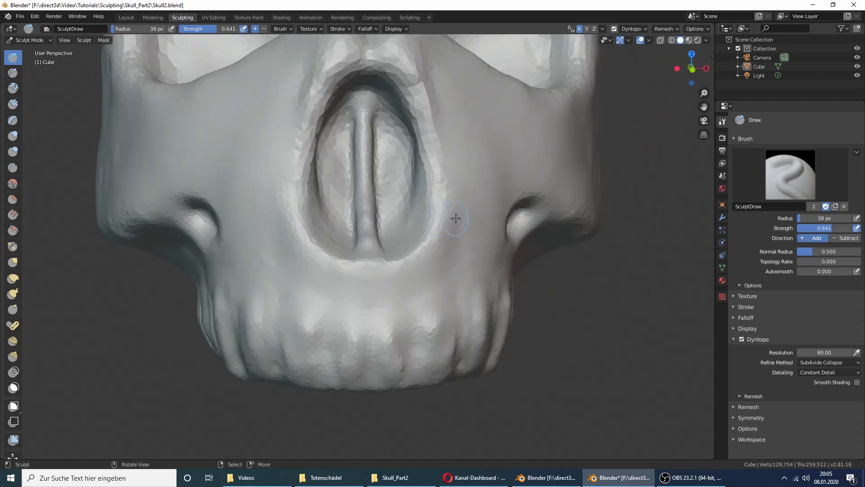
scroll(455, 218, "down", 4)
mouse_move(531, 277)
middle_mouse_down()
mouse_move(443, 248)
mouse_move(574, 275)
mouse_move(498, 257)
middle_mouse_up()
scroll(443, 247, "up", 3)
scroll(443, 247, "up", 2)
key("shift+f")
Sculpt a raised ridge and a bump beside the ear opening.
mouse_move(473, 252)
left_mouse_down()
mouse_move(513, 257)
mouse_move(467, 270)
mouse_move(514, 243)
left_mouse_up()
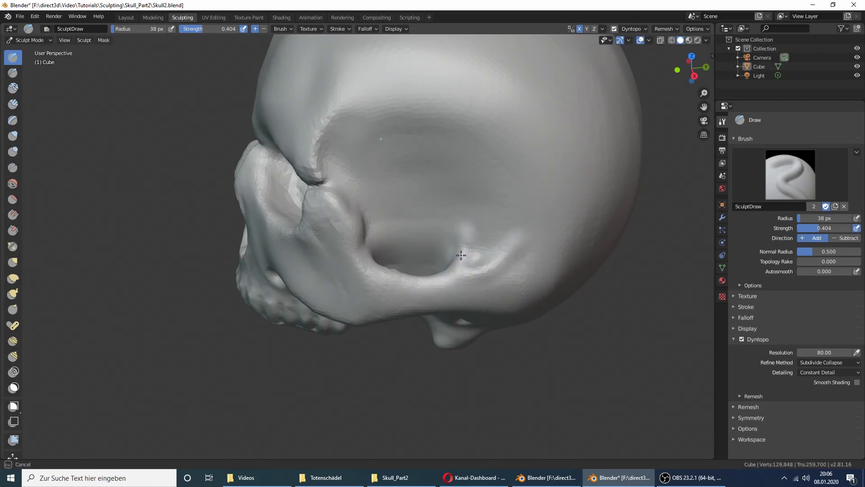
mouse_move(462, 261)
left_mouse_down()
mouse_move(523, 234)
mouse_move(517, 239)
left_mouse_up()
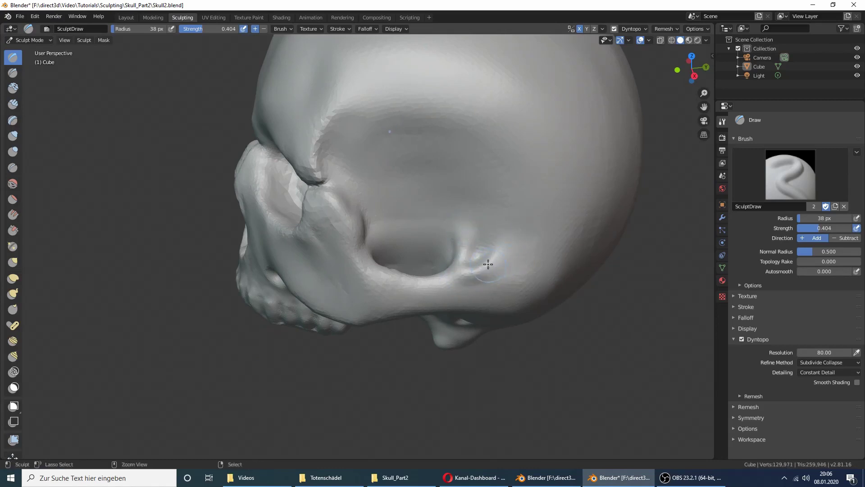
left_click_drag(466, 224, 494, 265, "shift")
mouse_move(494, 264)
middle_mouse_down()
mouse_move(554, 264)
mouse_move(458, 297)
middle_mouse_up()
left_click_drag(458, 298, 510, 283)
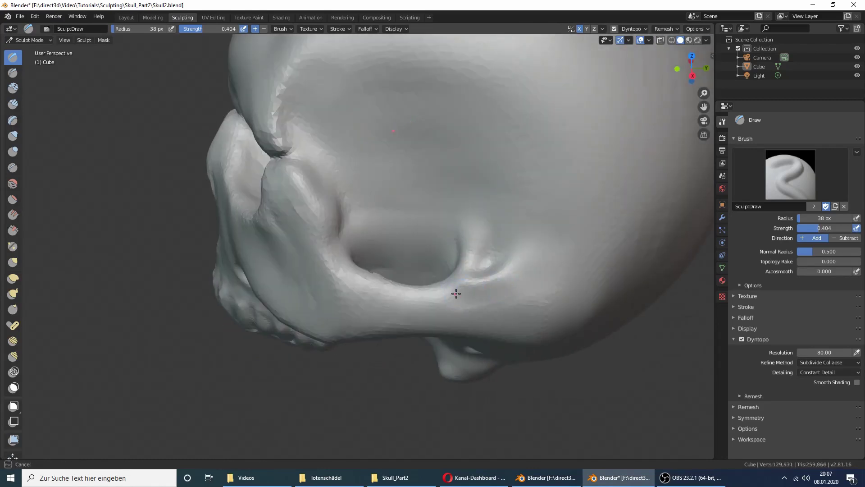
middle_click_drag(509, 282, 524, 293)
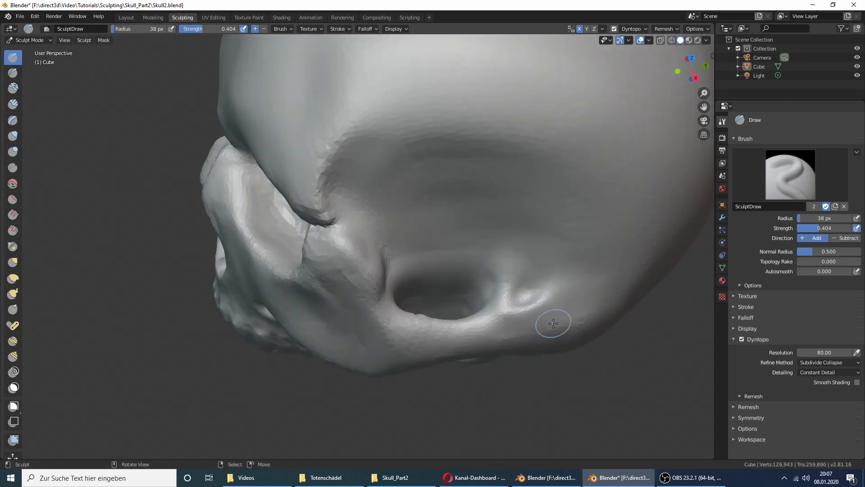
Add small strokes around the ear opening's rim from a closer side view.
middle_click_drag(550, 322, 299, 203)
mouse_move(309, 241)
middle_mouse_down()
mouse_move(436, 242)
mouse_move(512, 276)
middle_mouse_up()
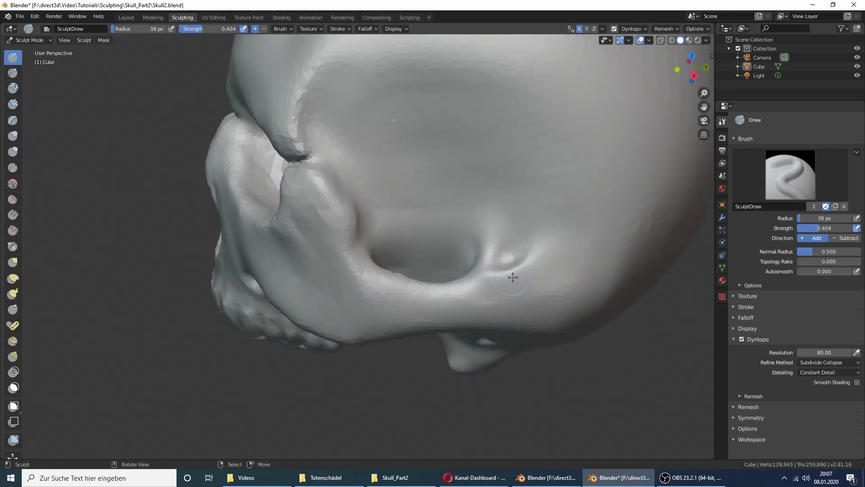
mouse_move(512, 276)
left_mouse_down()
mouse_move(532, 284)
mouse_move(498, 286)
left_mouse_up()
middle_click_drag(498, 285, 552, 269)
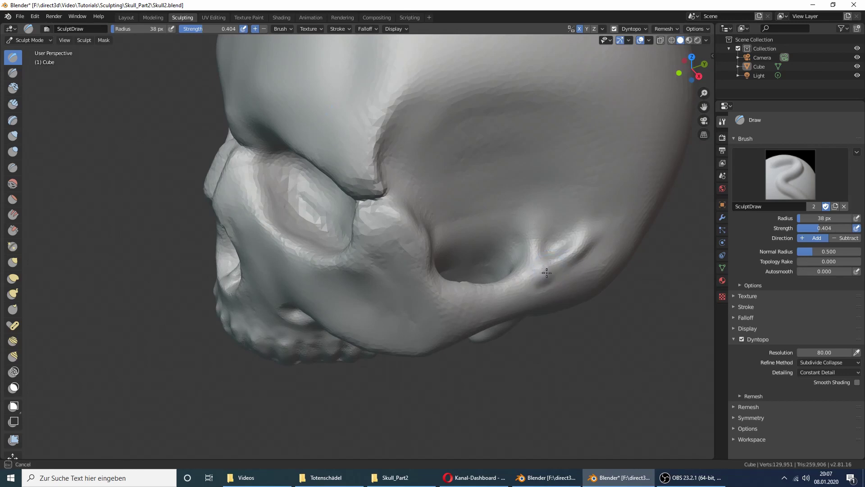
left_click_drag(551, 269, 525, 288)
mouse_move(547, 271)
middle_mouse_down()
mouse_move(503, 249)
mouse_move(508, 164)
mouse_move(492, 399)
middle_mouse_up()
Study the reference skull's temple and brow, then return to the Skull2 sculpt.
left_click(574, 479)
mouse_move(451, 252)
middle_mouse_down()
mouse_move(392, 212)
mouse_move(408, 219)
middle_mouse_up()
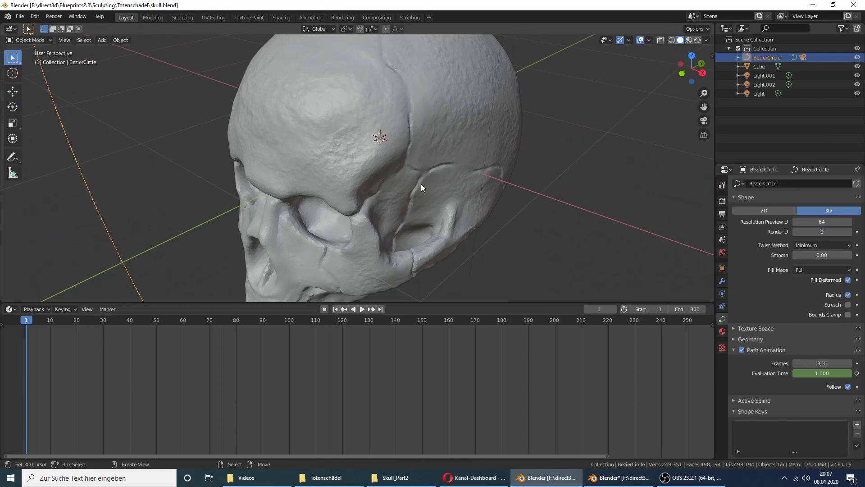
scroll(389, 179, "up", 2)
scroll(384, 180, "up", 2)
scroll(370, 174, "up", 2)
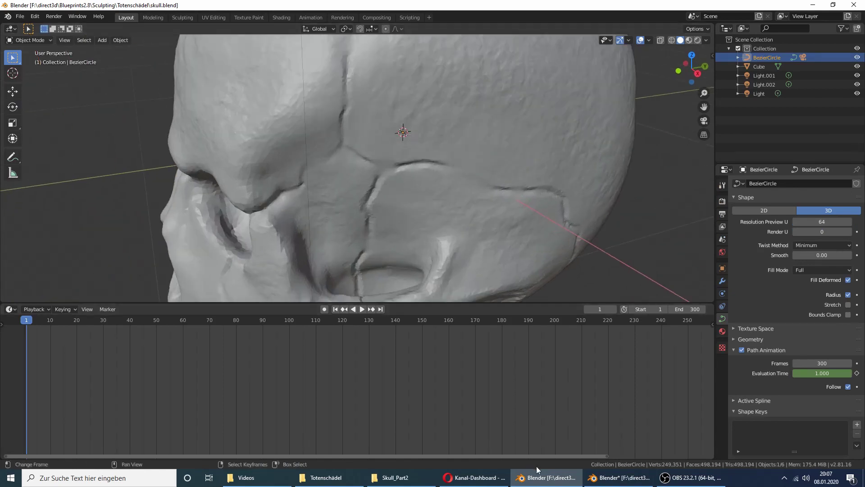
left_click(620, 477)
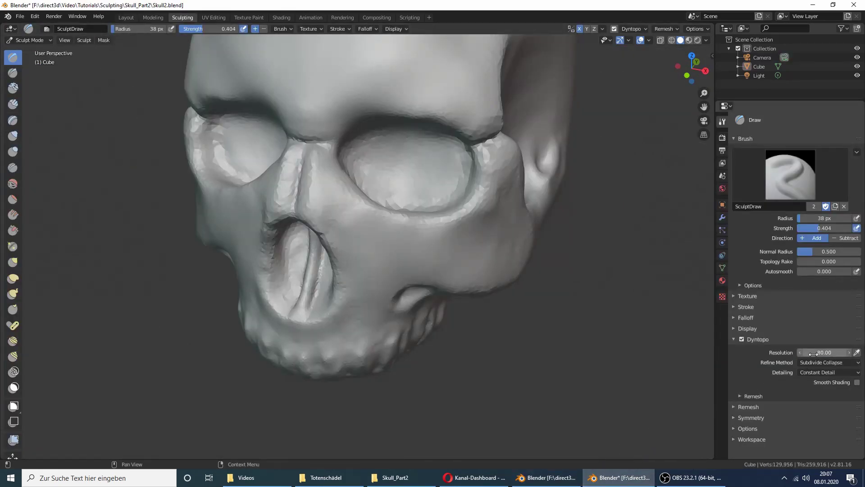
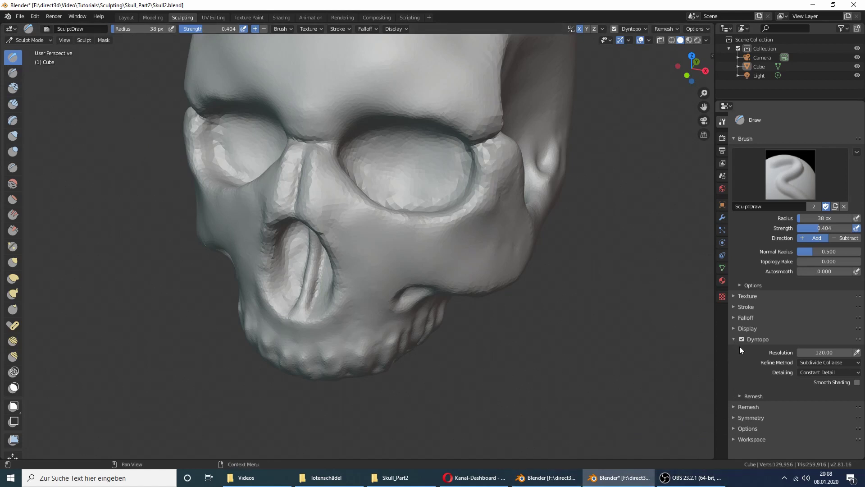
Switch the Draw brush's falloff curve preset from Smooth to Constant.
left_click(735, 317)
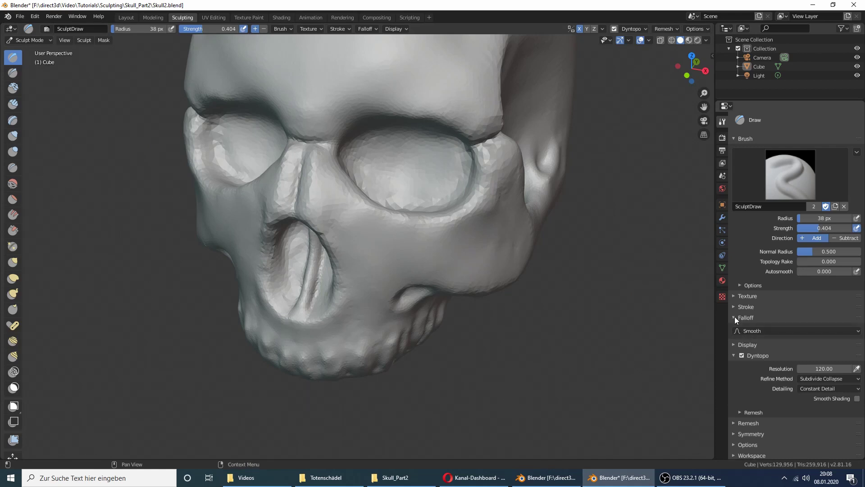
left_click(758, 330)
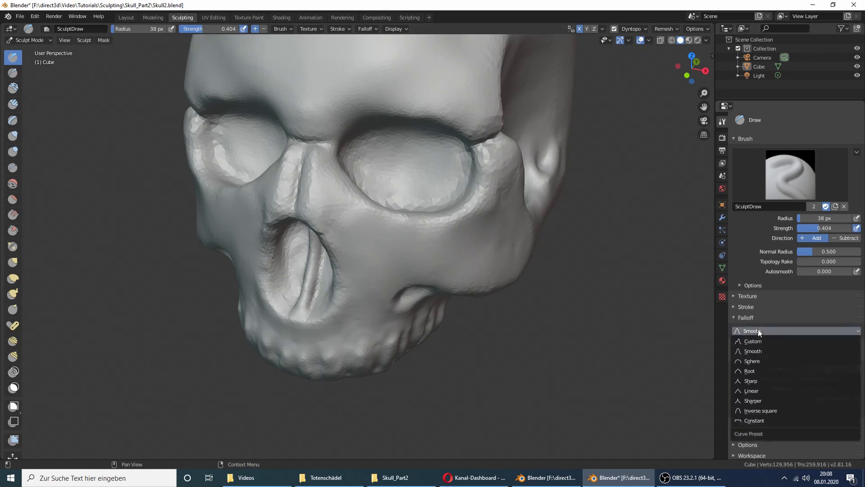
left_click(755, 418)
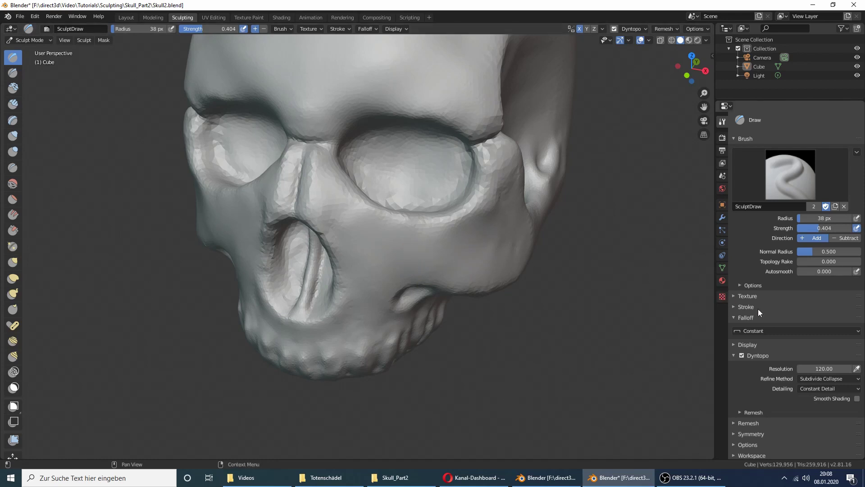
left_click(765, 330)
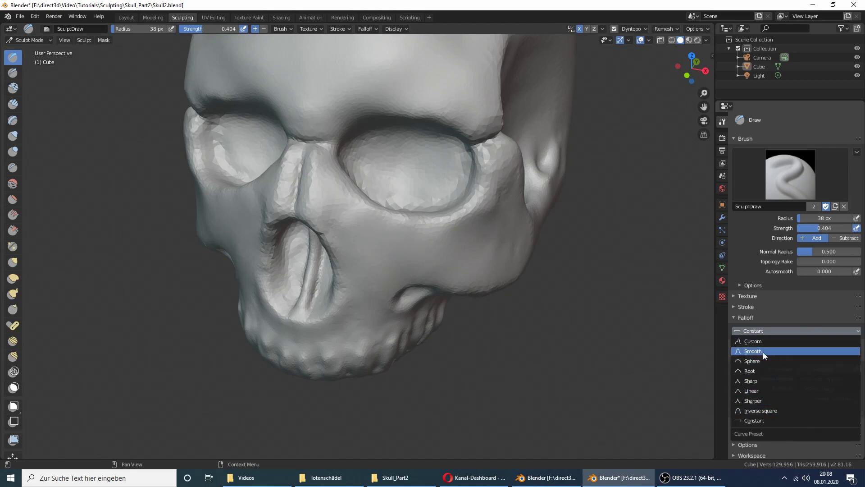
Orbit to a side view and glance at the reference skull file for comparison.
middle_click_drag(612, 221, 525, 214)
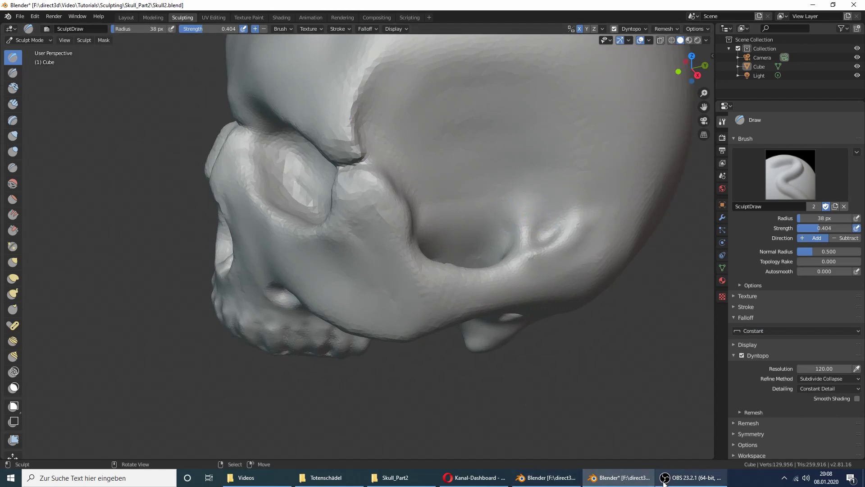
left_click(573, 478)
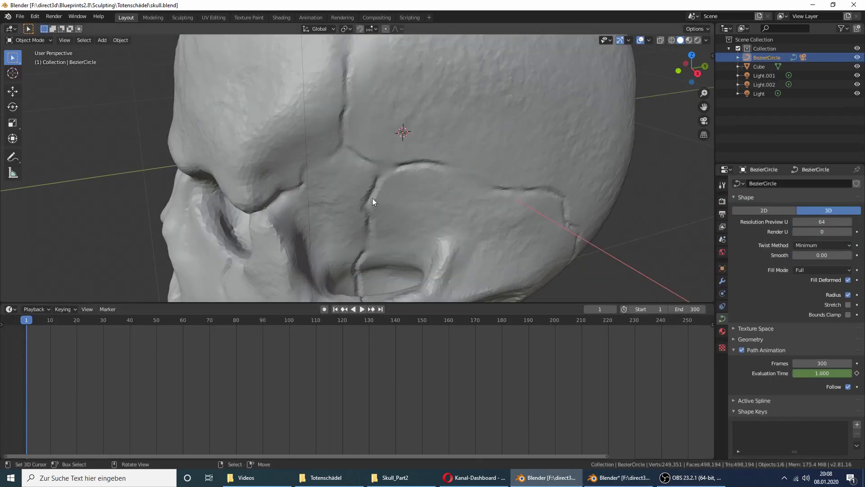
key("alt+Tab")
middle_click_drag(525, 206, 386, 193)
Shrink the brush to 9 px and carve a groove up the temple from the eye socket.
key("f")
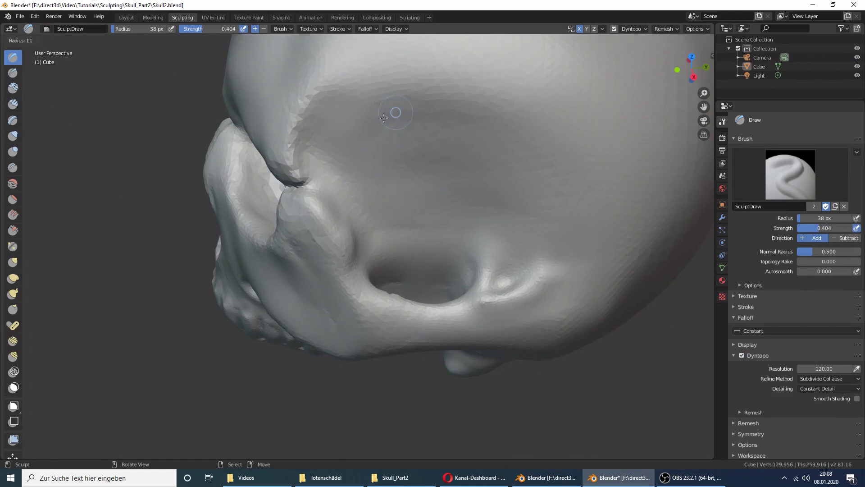
left_click(383, 118)
middle_click_drag(383, 119, 382, 119)
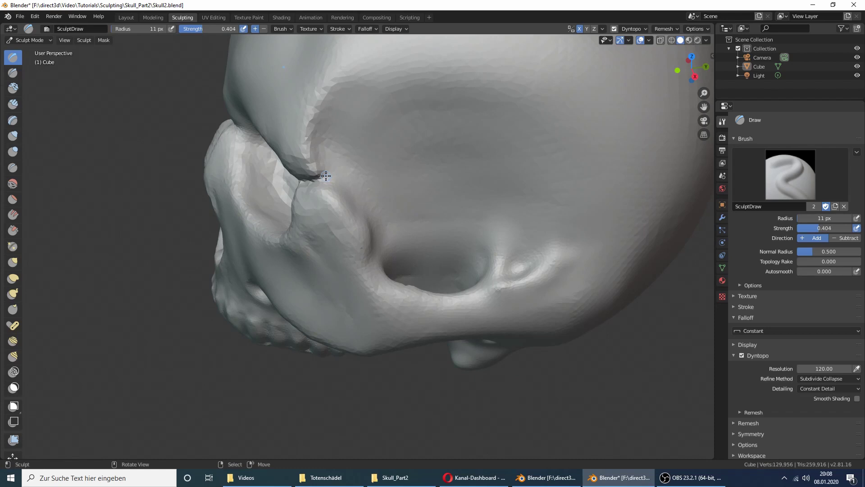
mouse_move(325, 175)
left_mouse_down()
mouse_move(361, 154)
mouse_move(392, 95)
left_mouse_up()
Undo the groove's upper end and carve a suture across the top of the cranium.
key("ctrl+z")
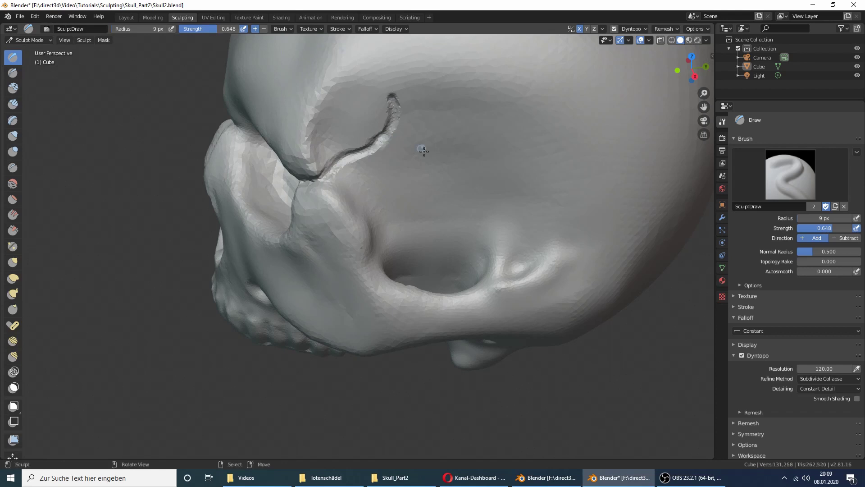
middle_click_drag(384, 136, 396, 195)
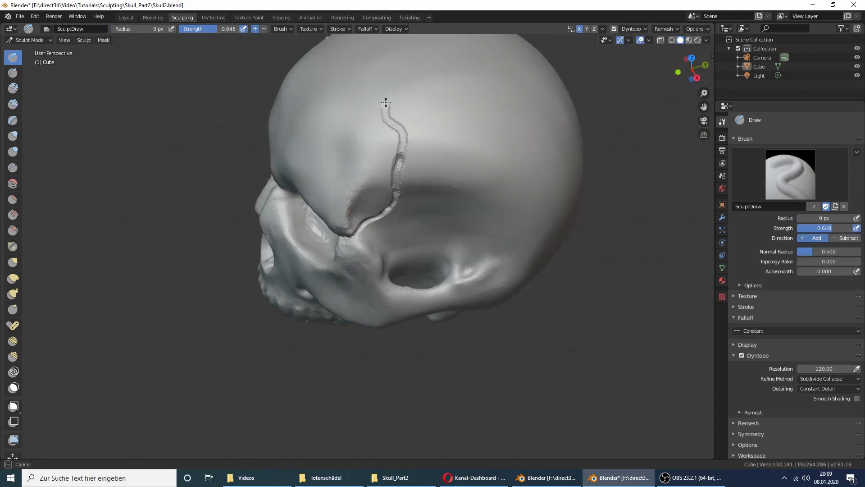
middle_click_drag(386, 102, 476, 120)
left_click_drag(306, 129, 370, 141)
middle_click_drag(371, 141, 392, 135)
scroll(343, 56, "up", 3)
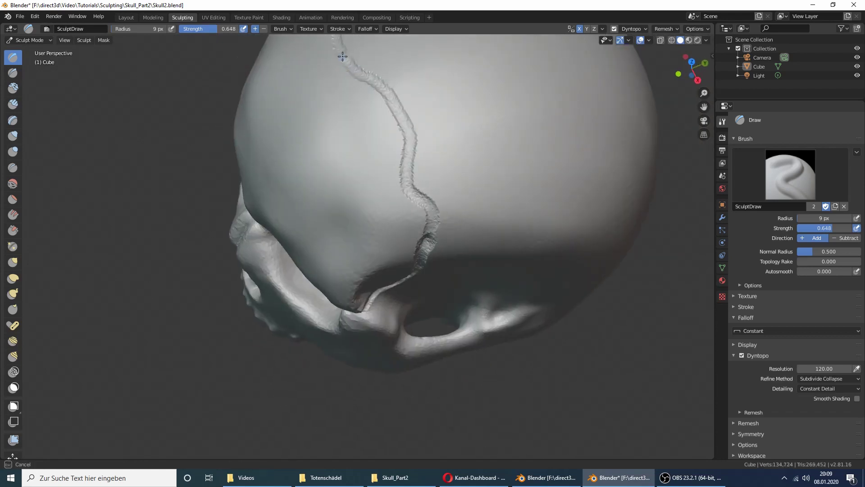
Extend the cranium groove and carve a jagged crack along the brow.
middle_click_drag(414, 194, 405, 181)
left_click_drag(406, 181, 383, 101)
mouse_move(382, 101)
middle_mouse_down()
mouse_move(411, 109)
mouse_move(388, 189)
middle_mouse_up()
left_click_drag(388, 190, 333, 121)
mouse_move(333, 122)
middle_mouse_down()
mouse_move(387, 135)
mouse_move(401, 117)
mouse_move(394, 55)
middle_mouse_up()
left_click_drag(394, 55, 540, 132)
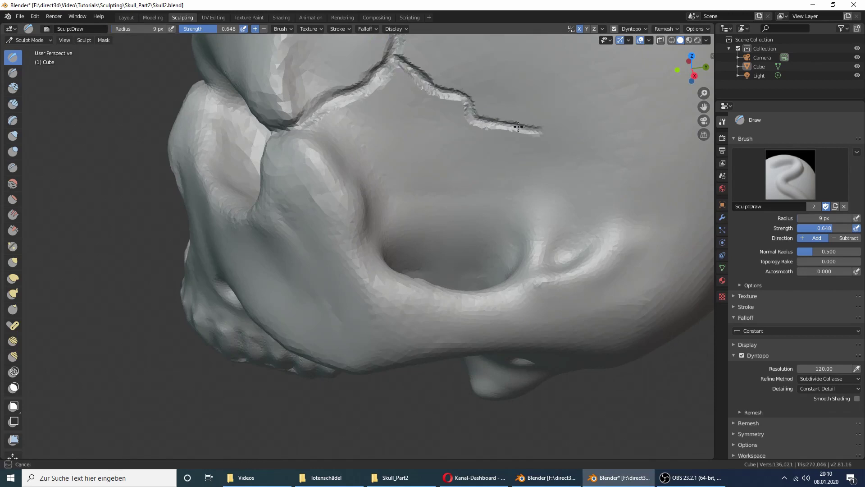
scroll(496, 118, "down", 3)
Check the reference skull, then carve grooves down the side of the cranium and temple.
left_click(600, 471)
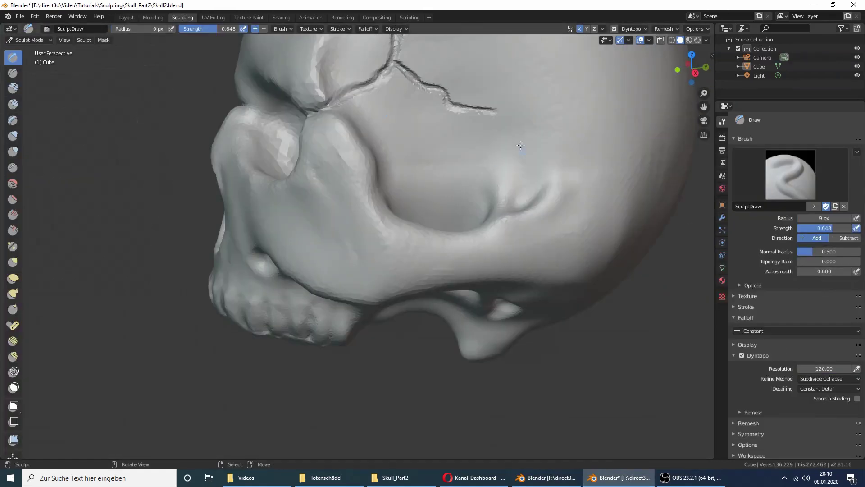
left_click(600, 471)
scroll(451, 97, "up", 1)
left_click_drag(446, 92, 593, 189)
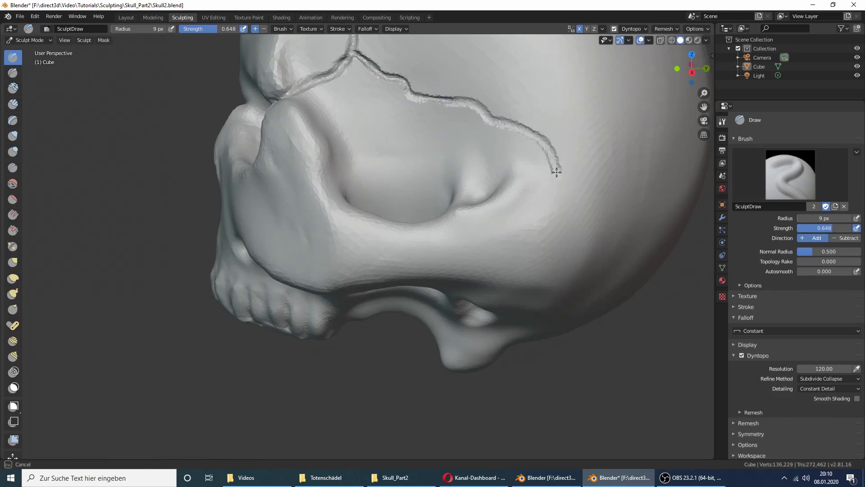
middle_click_drag(560, 174, 551, 139)
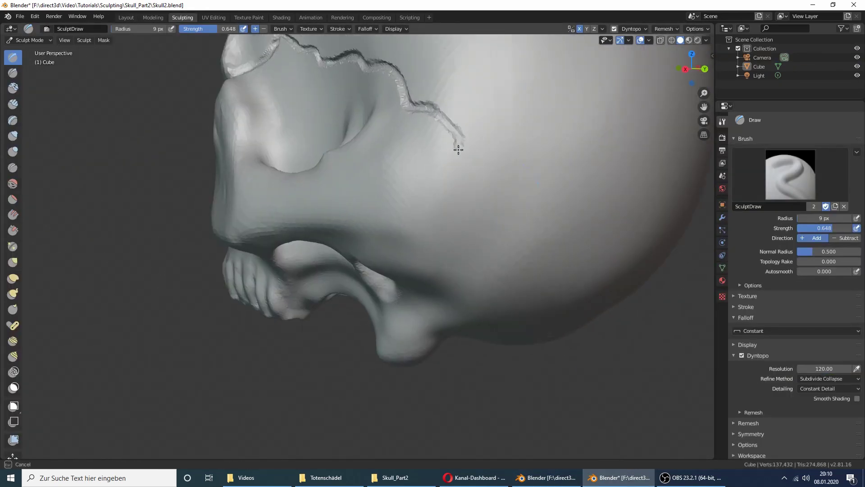
mouse_move(435, 113)
left_mouse_down()
mouse_move(458, 147)
mouse_move(514, 316)
left_mouse_up()
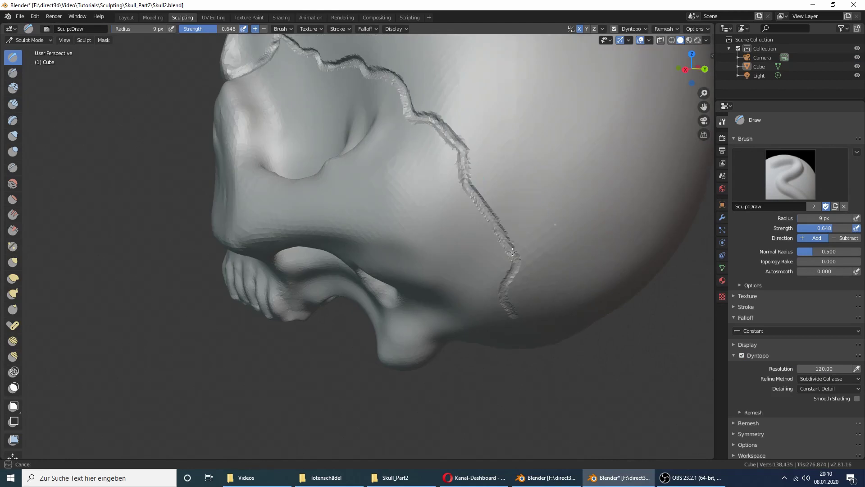
mouse_move(512, 252)
middle_mouse_down()
mouse_move(512, 209)
mouse_move(424, 181)
mouse_move(436, 116)
middle_mouse_up()
left_click_drag(435, 113, 419, 161)
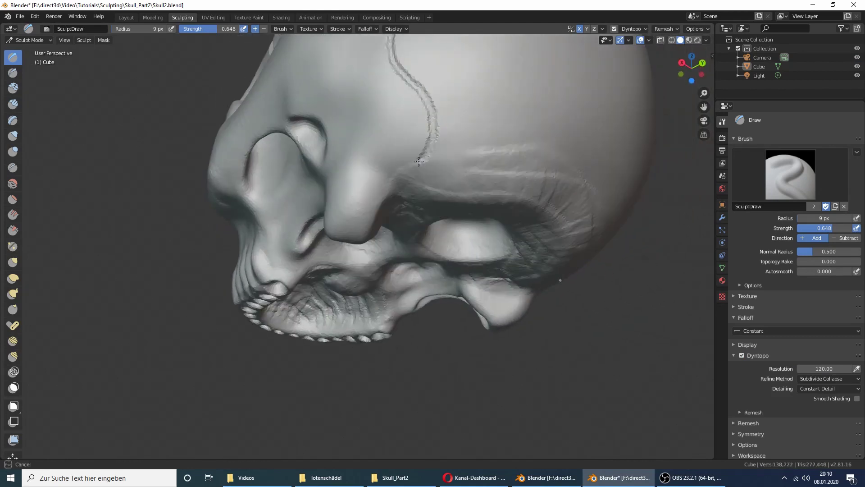
middle_click_drag(432, 110, 473, 172)
Carve a groove along the eye-socket rim from a side view.
key("alt+Tab")
key("alt+Tab")
middle_click_drag(315, 180, 372, 146)
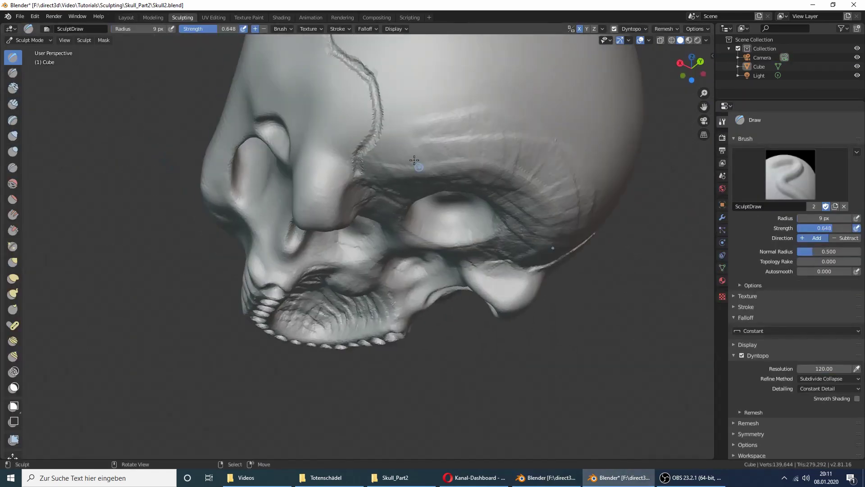
mouse_move(371, 146)
left_mouse_down()
mouse_move(478, 119)
mouse_move(563, 140)
mouse_move(459, 124)
mouse_move(374, 140)
mouse_move(525, 123)
left_mouse_up()
middle_click_drag(525, 123, 170, 251)
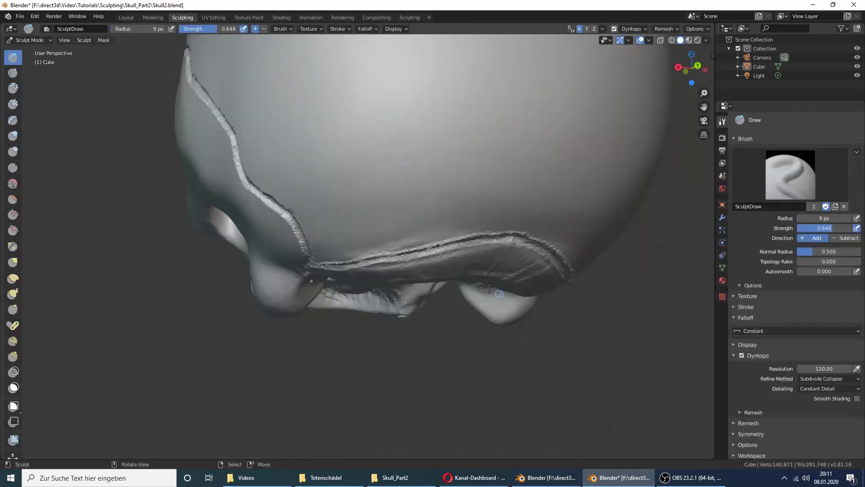
Compare with the reference skull, then carve a groove up the back of the skull.
left_click(532, 477)
left_click(620, 478)
mouse_move(360, 226)
middle_mouse_down()
mouse_move(406, 203)
mouse_move(455, 233)
middle_mouse_up()
left_click_drag(347, 243, 404, 154)
middle_click_drag(404, 154, 525, 70)
scroll(450, 135, "down", 4)
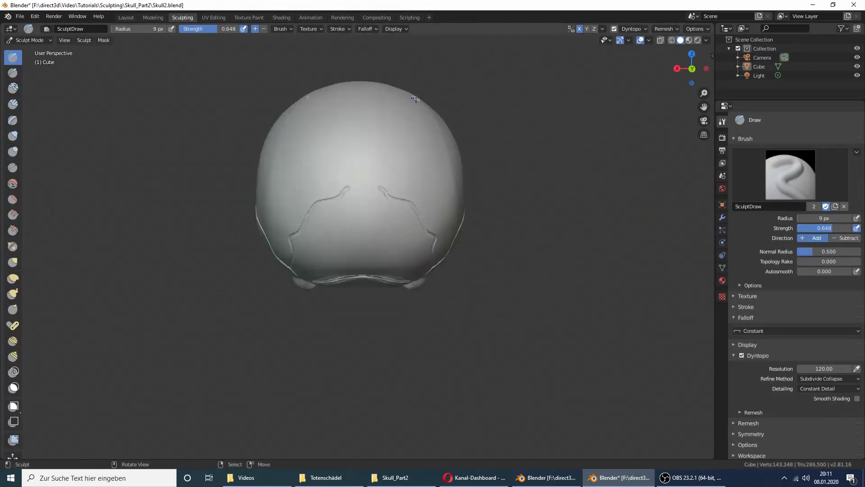
Touch up the peak of the back groove and orbit to a front-left view.
mouse_move(450, 135)
middle_mouse_down()
mouse_move(416, 189)
mouse_move(382, 135)
middle_mouse_up()
scroll(430, 189, "up", 3)
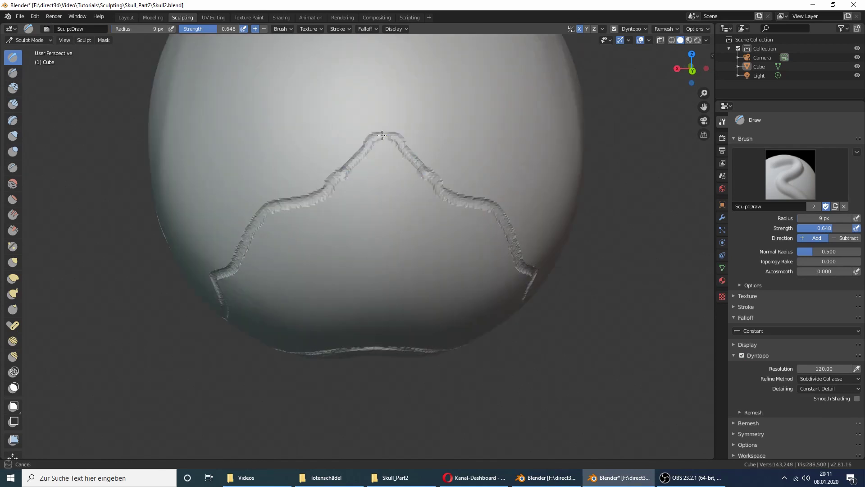
left_click_drag(286, 201, 266, 216)
middle_click_drag(265, 217, 407, 186)
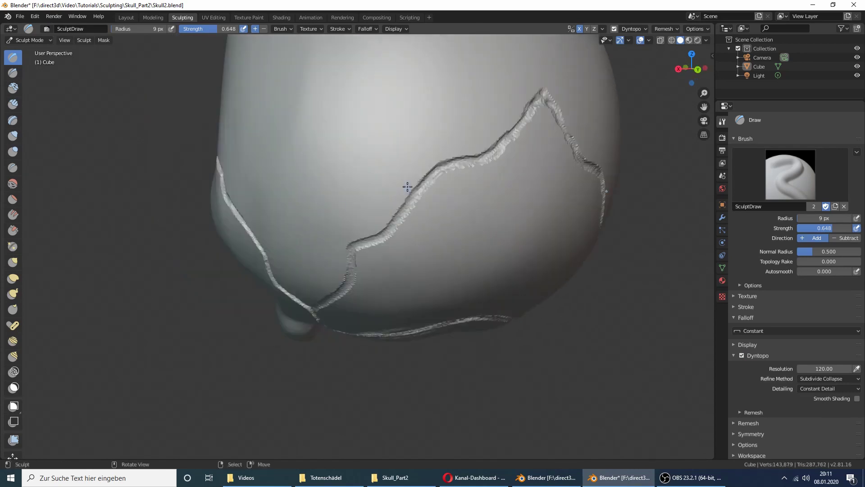
middle_click_drag(379, 235, 473, 180)
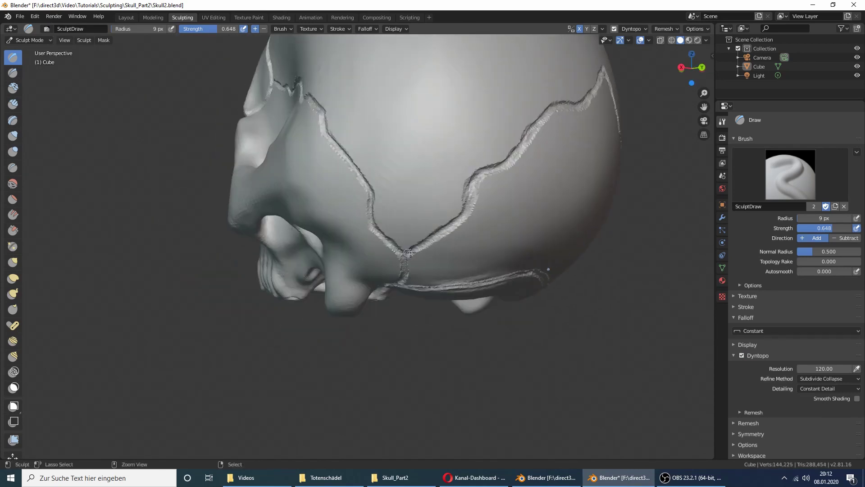
mouse_move(426, 241)
middle_mouse_down()
mouse_move(491, 265)
mouse_move(490, 287)
middle_mouse_up()
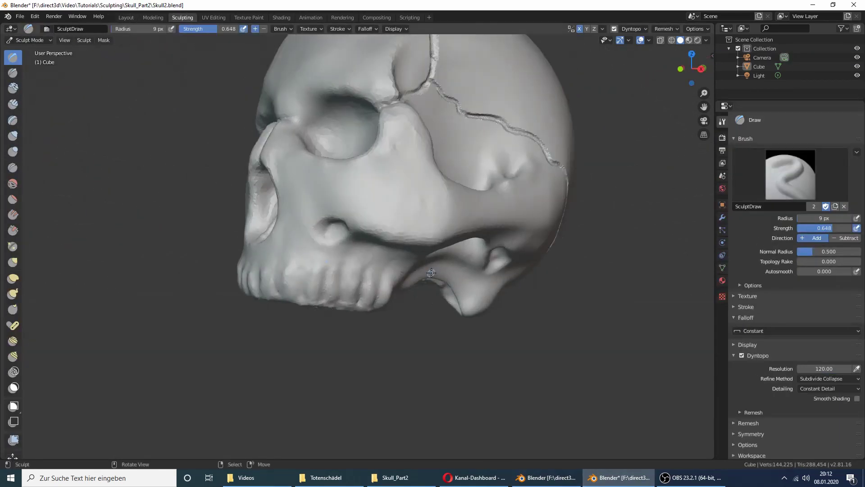
Deepen the crack beside the eye socket and carve a crease along the brow ridge.
middle_click_drag(489, 286, 373, 144)
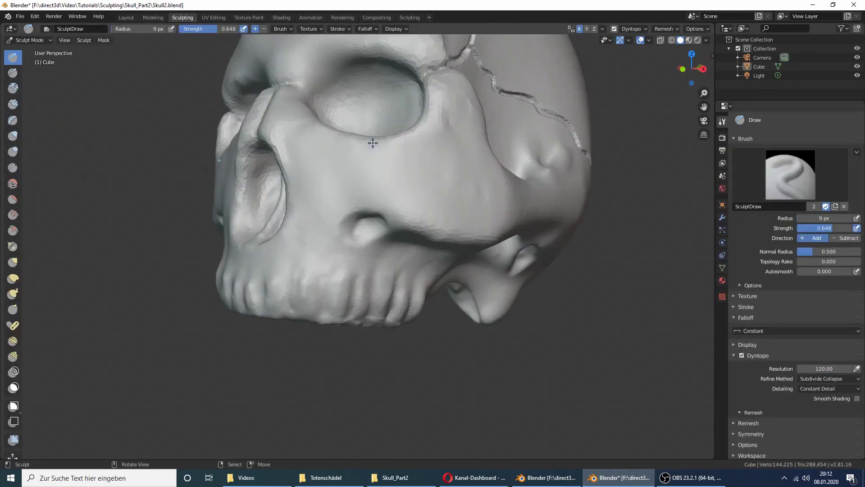
left_click_drag(368, 151, 371, 174)
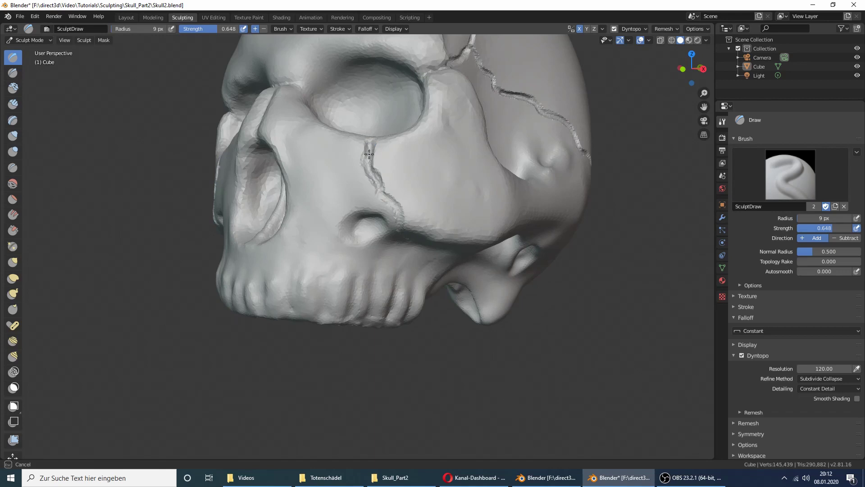
middle_click_drag(410, 218, 270, 90)
left_click_drag(271, 90, 360, 113)
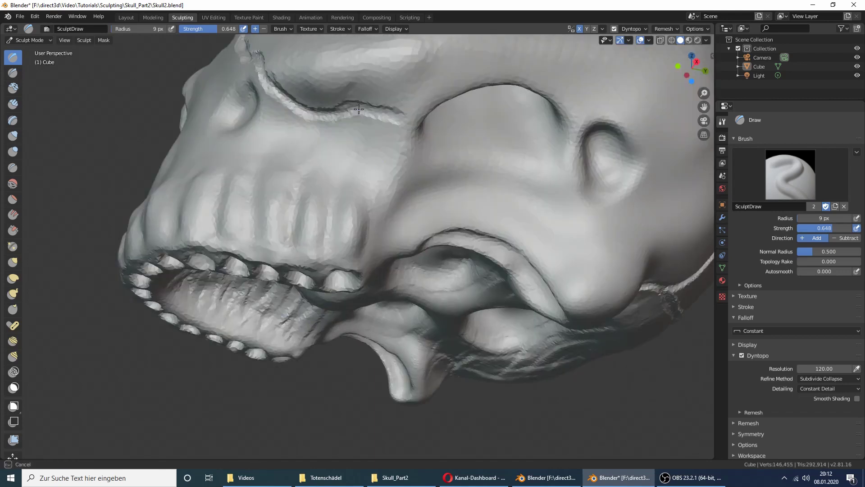
middle_click_drag(360, 113, 297, 136)
left_click_drag(296, 136, 333, 128)
mouse_move(333, 128)
middle_mouse_down()
mouse_move(270, 143)
mouse_move(383, 170)
mouse_move(427, 170)
mouse_move(405, 171)
middle_mouse_up()
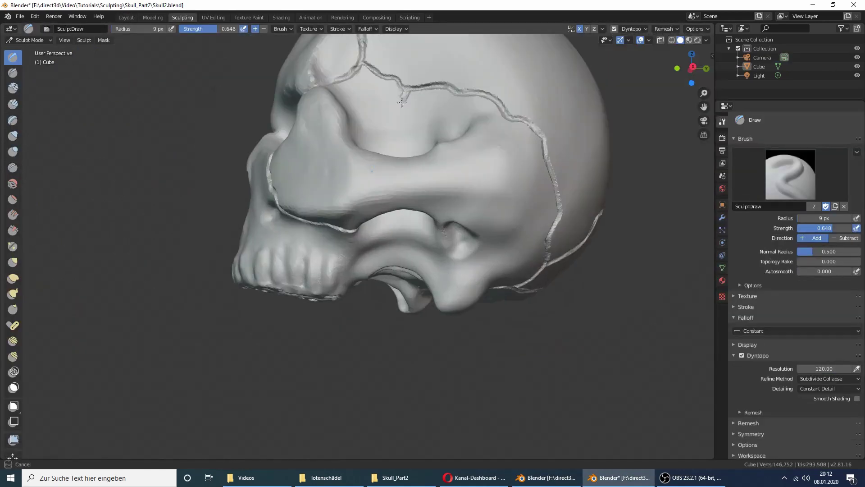
Carve cracks down into the eye socket and down from the brow.
scroll(403, 170, "up", 2)
scroll(405, 171, "up", 2)
left_click_drag(452, 99, 433, 233)
scroll(444, 181, "down", 3)
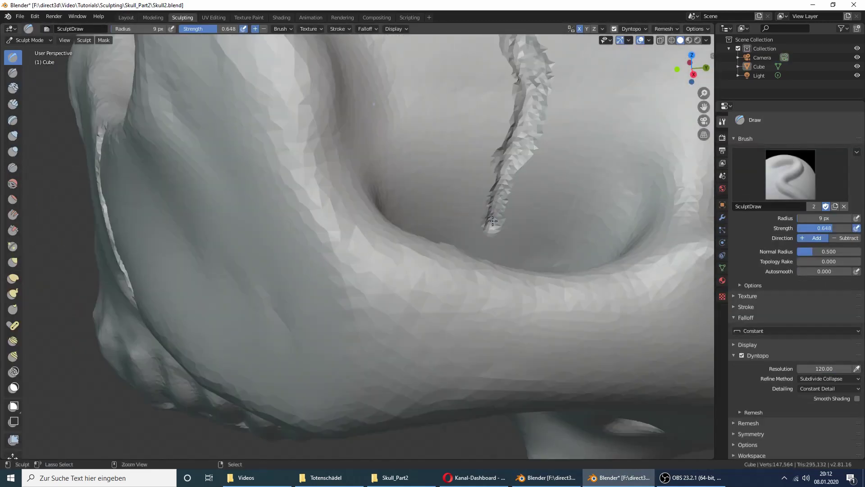
mouse_move(443, 180)
middle_mouse_down()
mouse_move(473, 178)
mouse_move(415, 64)
mouse_move(396, 92)
mouse_move(423, 118)
mouse_move(408, 50)
middle_mouse_up()
left_click_drag(408, 49, 393, 187)
scroll(394, 187, "down", 5)
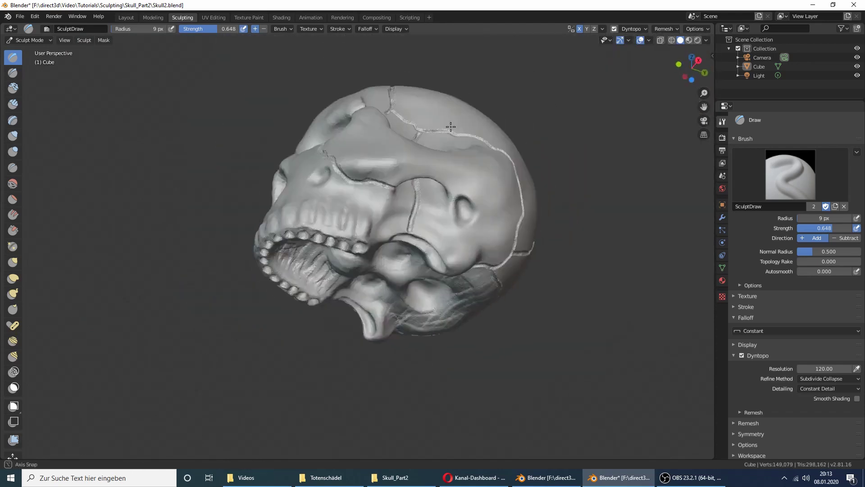
Carve a crack down the cheekbone, then orbit to a top-back view of the skull.
mouse_move(393, 186)
middle_mouse_down()
mouse_move(414, 169)
mouse_move(421, 61)
middle_mouse_up()
scroll(414, 169, "up", 4)
left_click_drag(421, 61, 425, 222)
scroll(425, 222, "down", 4)
mouse_move(425, 222)
middle_mouse_down()
mouse_move(428, 342)
mouse_move(426, 279)
middle_mouse_up()
scroll(428, 343, "up", 4)
scroll(428, 346, "up", 1)
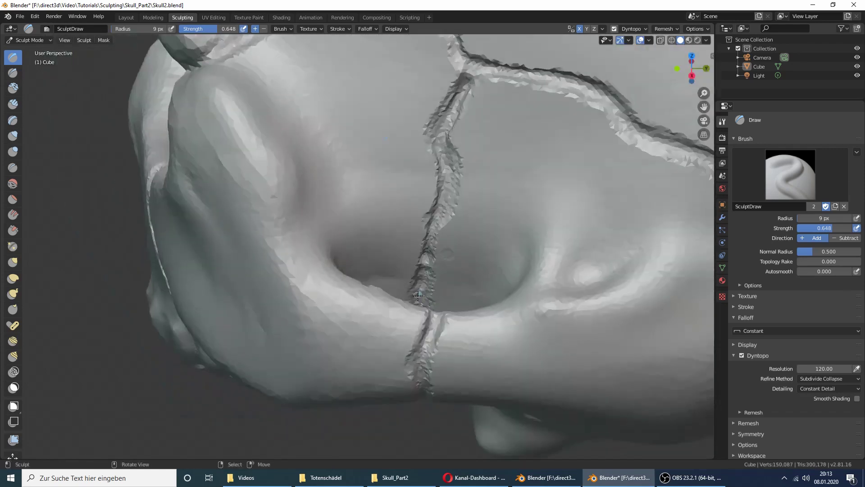
scroll(425, 225, "down", 5)
mouse_move(425, 226)
middle_mouse_down()
mouse_move(418, 250)
mouse_move(623, 290)
middle_mouse_up()
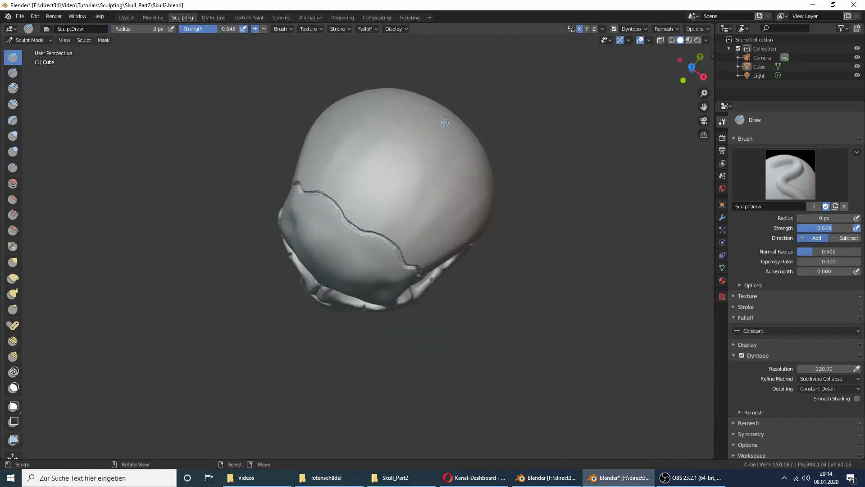
Show the brush Symmetry settings and carve the suture up to the cranium's top ridge.
left_click(735, 433)
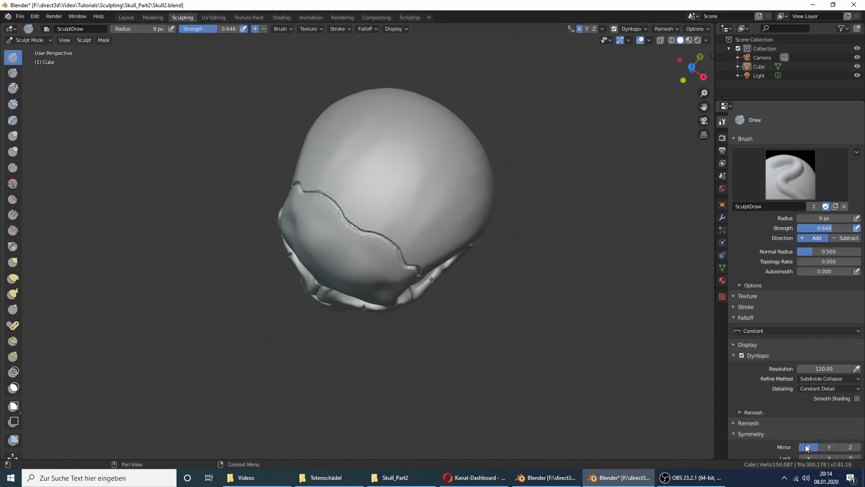
middle_click_drag(607, 167, 430, 113)
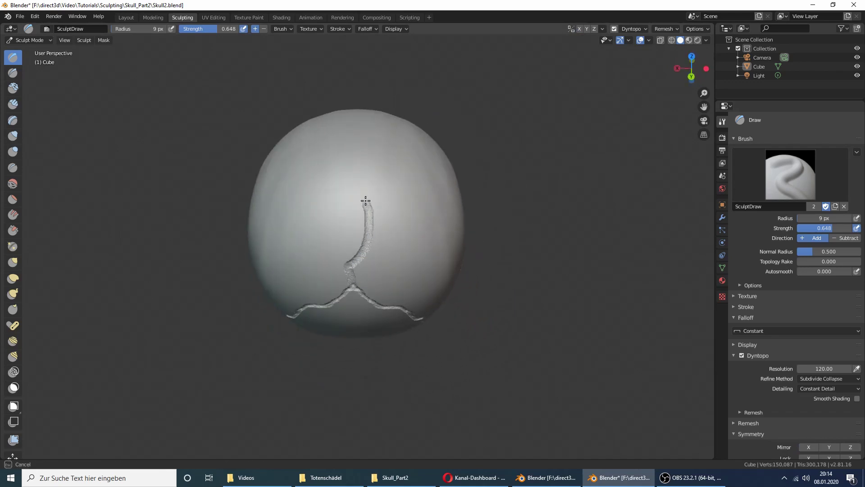
middle_click_drag(411, 91, 407, 131)
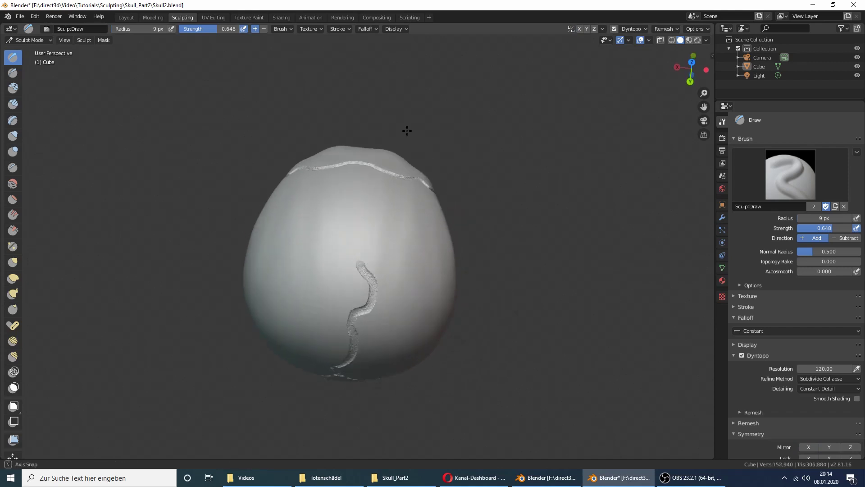
middle_click_drag(404, 217, 399, 216)
scroll(399, 216, "up", 2)
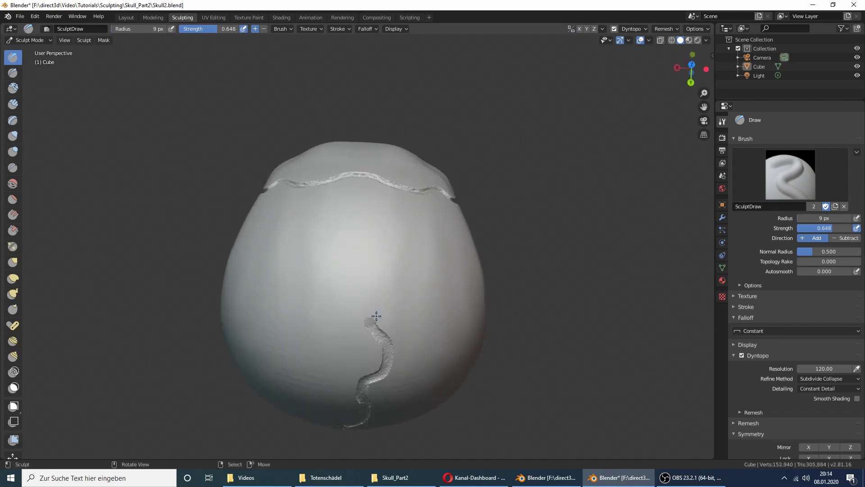
left_click_drag(370, 322, 367, 269)
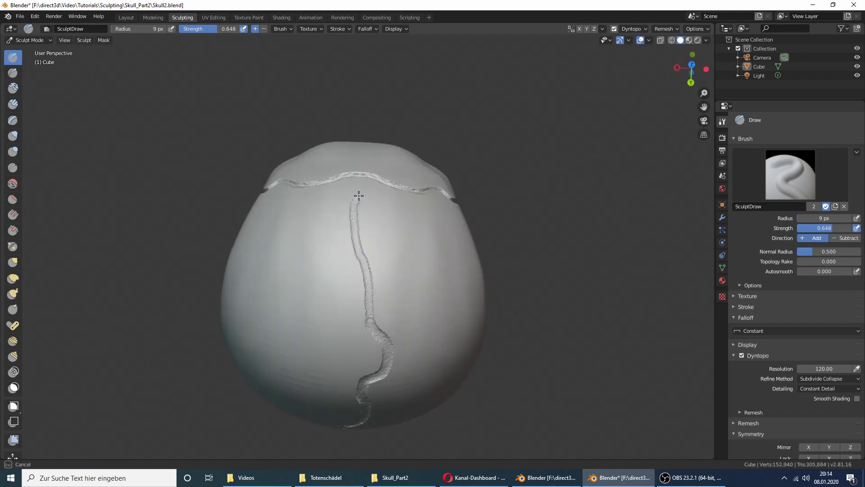
scroll(386, 191, "up", 3)
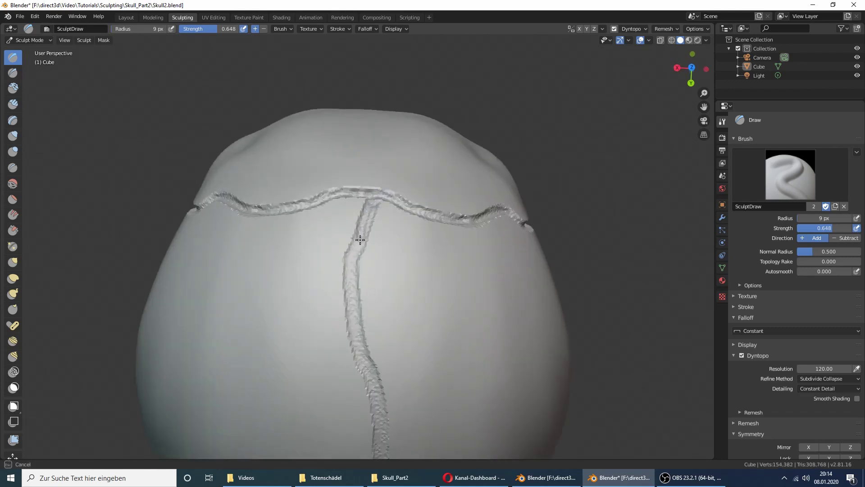
Continue the groove over the cranium down to the back suture junction.
mouse_move(351, 277)
middle_mouse_down()
mouse_move(373, 144)
mouse_move(362, 189)
middle_mouse_up()
middle_click_drag(363, 288, 383, 171)
mouse_move(383, 172)
left_mouse_down()
mouse_move(421, 253)
mouse_move(387, 189)
left_mouse_up()
mouse_move(387, 189)
middle_mouse_down()
mouse_move(376, 195)
mouse_move(379, 223)
middle_mouse_up()
left_click_drag(381, 149, 380, 226)
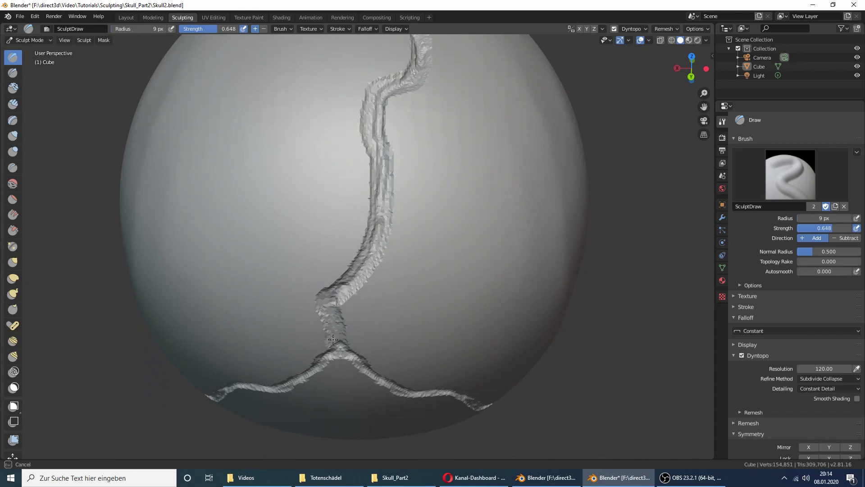
left_click_drag(333, 339, 339, 347)
scroll(339, 347, "down", 4)
mouse_move(339, 347)
middle_mouse_down()
mouse_move(508, 245)
mouse_move(333, 235)
middle_mouse_up()
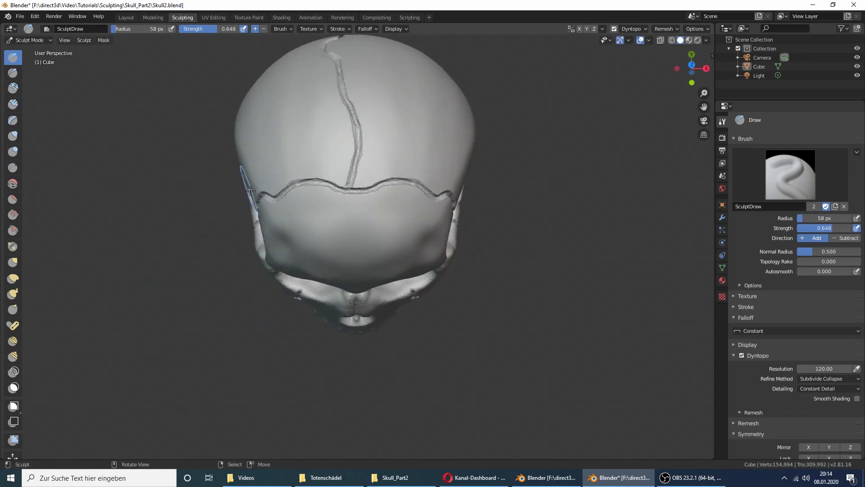
Compare with the reference skull and soften the suture ridges on the cranium and temple.
left_click(546, 477)
left_click(612, 480)
mouse_move(392, 184)
middle_mouse_down()
mouse_move(422, 146)
mouse_move(410, 157)
middle_mouse_up()
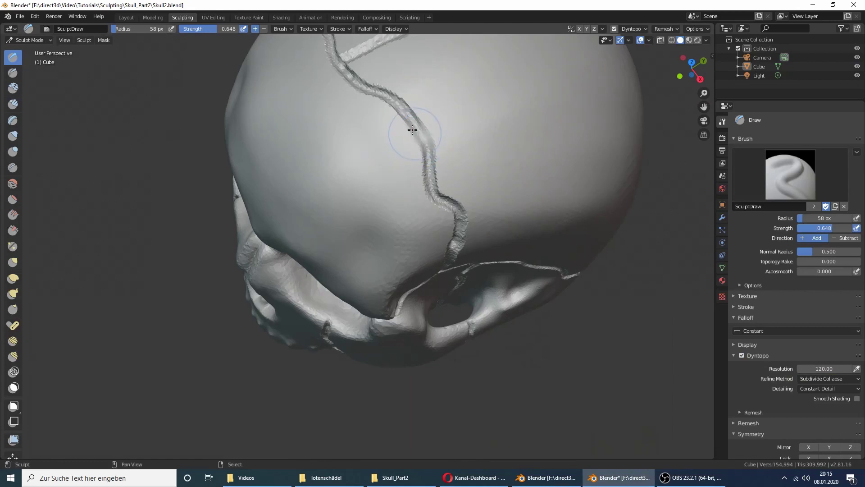
left_click_drag(412, 130, 381, 102, "shift")
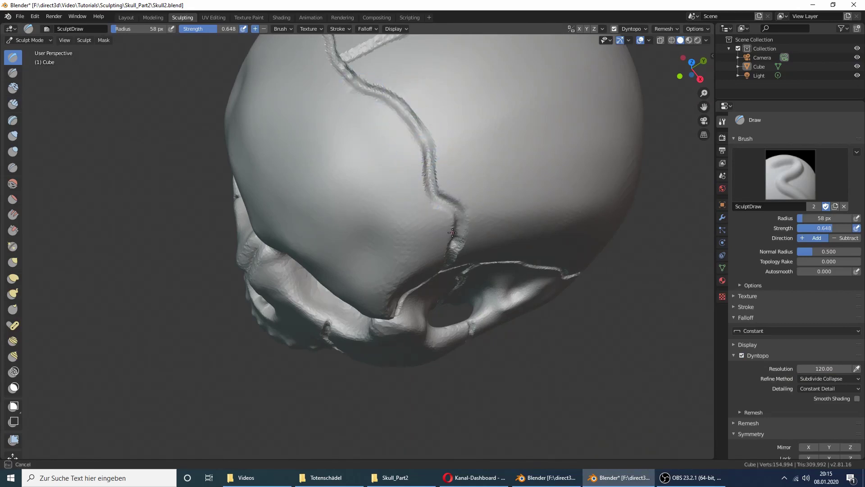
middle_click_drag(455, 225, 411, 185)
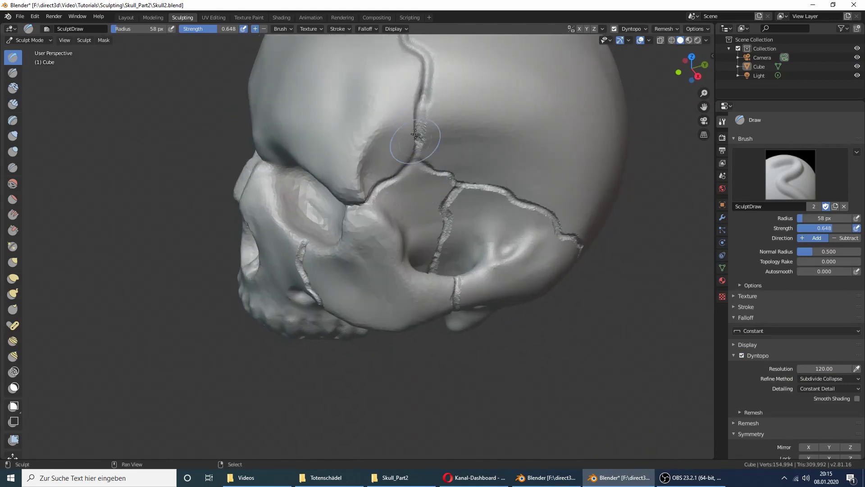
left_click_drag(436, 181, 501, 196, "shift")
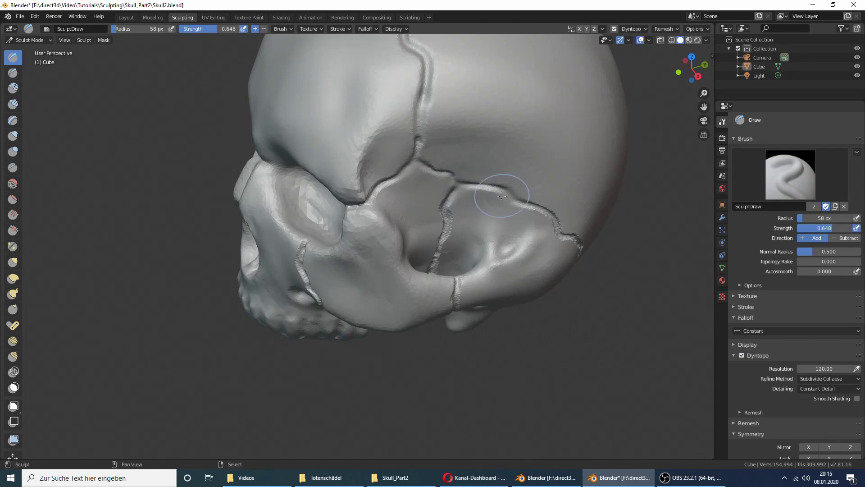
Inspect the sutures around the eye socket, brow and cranium top, then save the file.
middle_click_drag(464, 170, 468, 127)
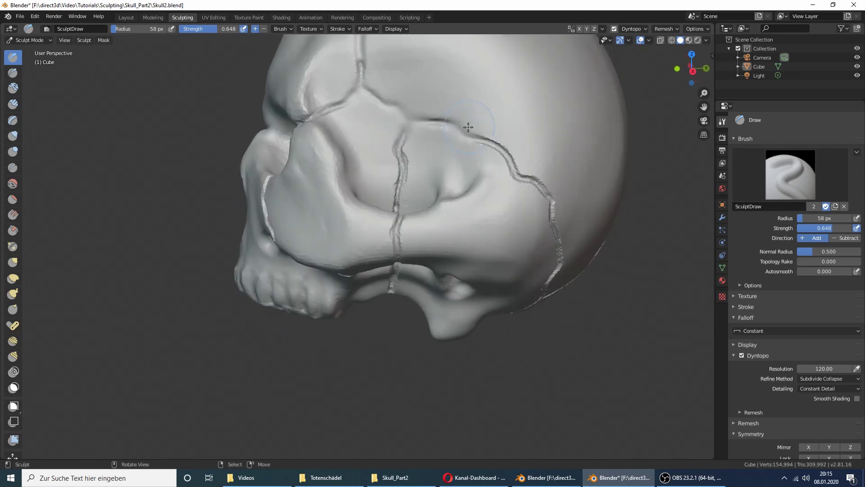
mouse_move(505, 150)
middle_mouse_down()
mouse_move(469, 164)
mouse_move(334, 163)
middle_mouse_up()
mouse_move(381, 218)
middle_mouse_down()
mouse_move(411, 164)
mouse_move(379, 180)
middle_mouse_up()
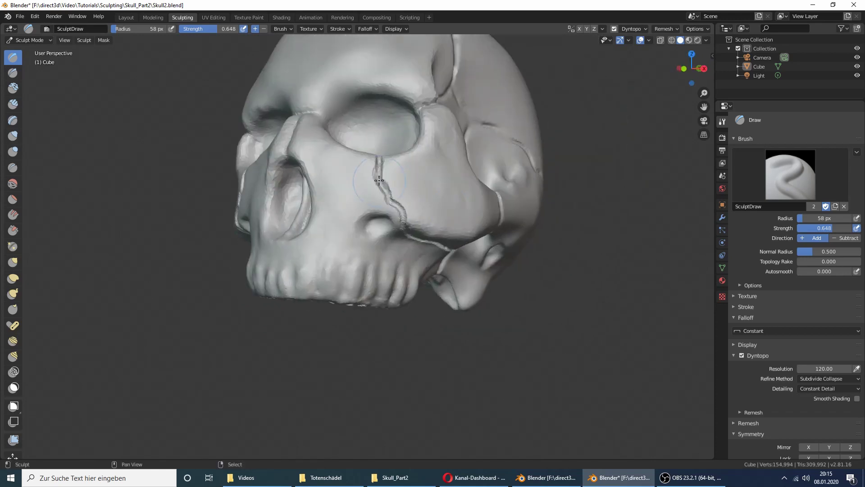
mouse_move(503, 237)
middle_mouse_down()
mouse_move(415, 185)
mouse_move(442, 129)
mouse_move(522, 131)
mouse_move(349, 244)
middle_mouse_up()
mouse_move(268, 161)
middle_mouse_down()
mouse_move(331, 160)
mouse_move(212, 175)
mouse_move(290, 125)
middle_mouse_up()
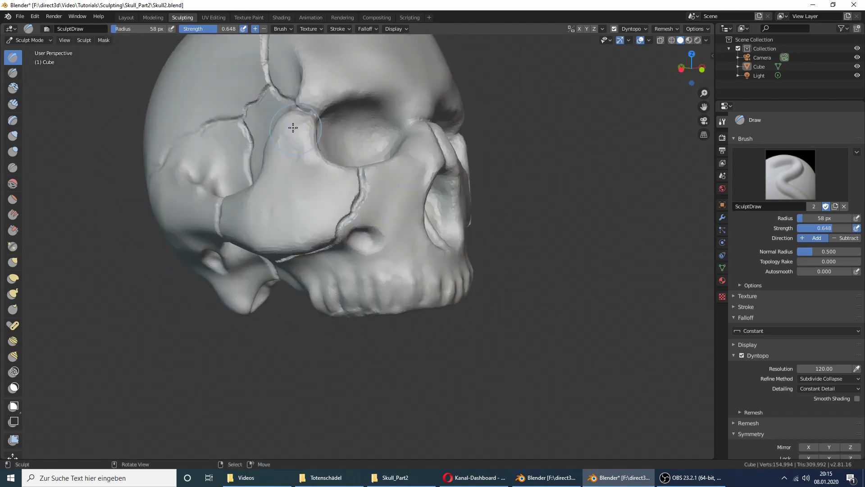
mouse_move(332, 225)
middle_mouse_down()
mouse_move(354, 137)
mouse_move(328, 133)
middle_mouse_up()
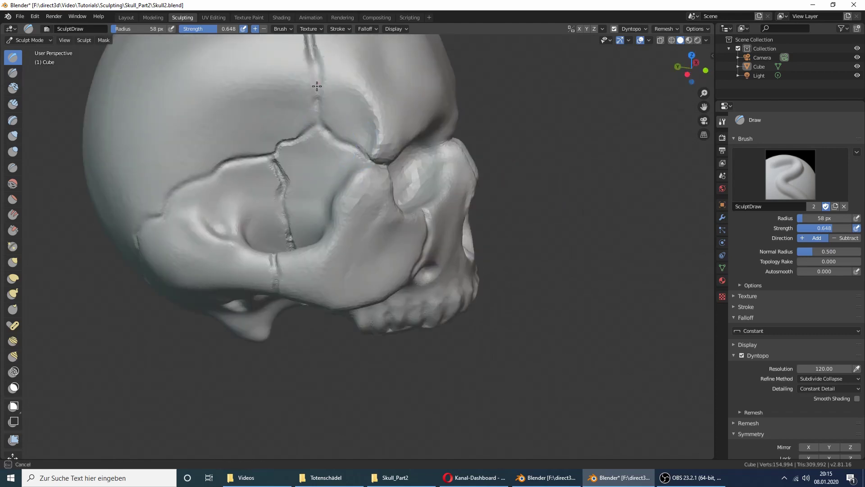
mouse_move(315, 85)
middle_mouse_down()
mouse_move(368, 235)
mouse_move(356, 189)
mouse_move(400, 174)
mouse_move(343, 144)
mouse_move(388, 248)
mouse_move(447, 132)
mouse_move(383, 185)
mouse_move(407, 219)
middle_mouse_up()
middle_click_drag(405, 371, 612, 253)
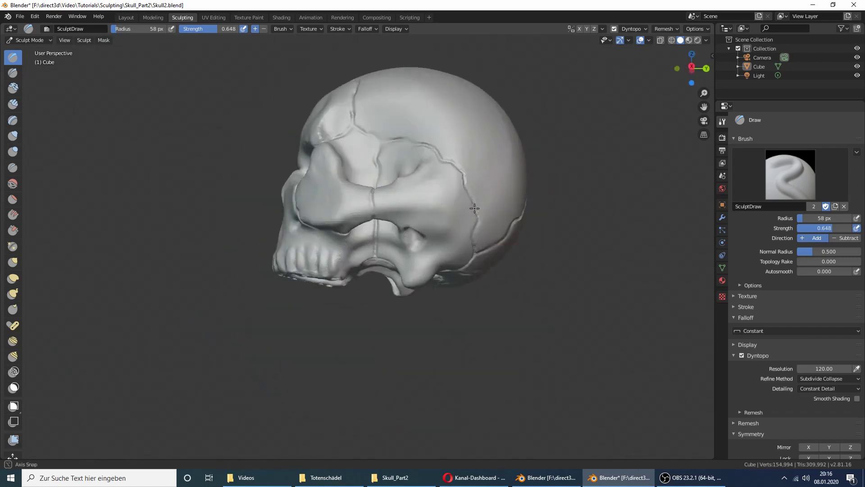
key("ctrl+s")
middle_click_drag(515, 224, 538, 192)
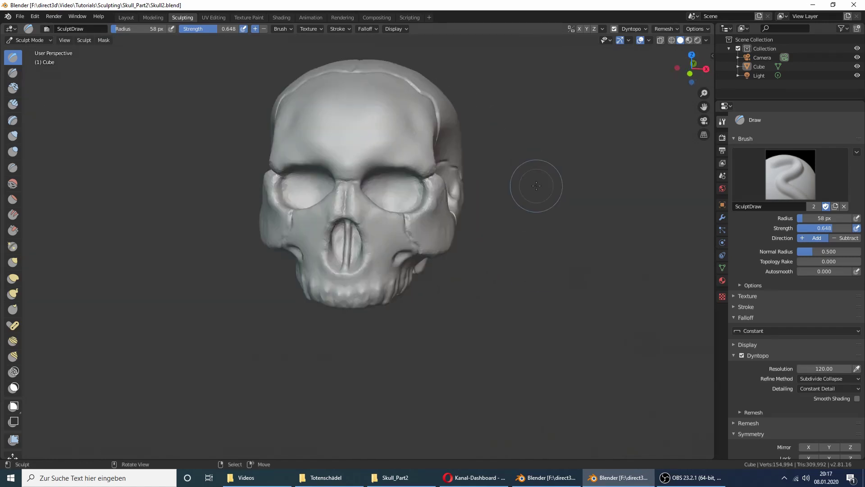
left_click(541, 484)
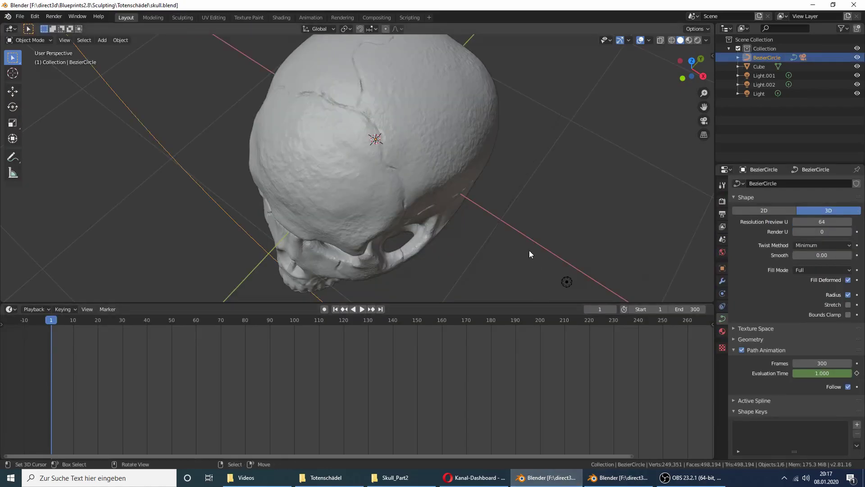
mouse_move(532, 249)
middle_mouse_down()
mouse_move(559, 222)
mouse_move(568, 191)
mouse_move(495, 200)
middle_mouse_up()
scroll(471, 197, "up", 5)
scroll(434, 223, "up", 3)
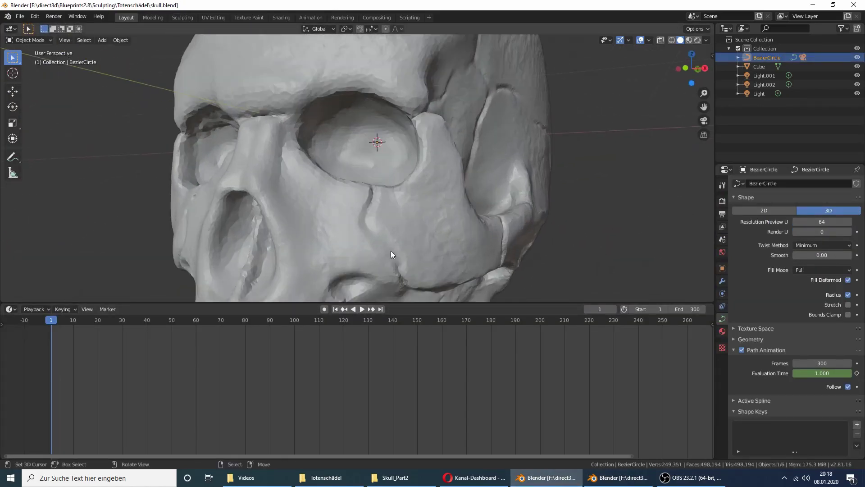
mouse_move(340, 183)
middle_mouse_down()
mouse_move(365, 220)
mouse_move(386, 179)
middle_mouse_up()
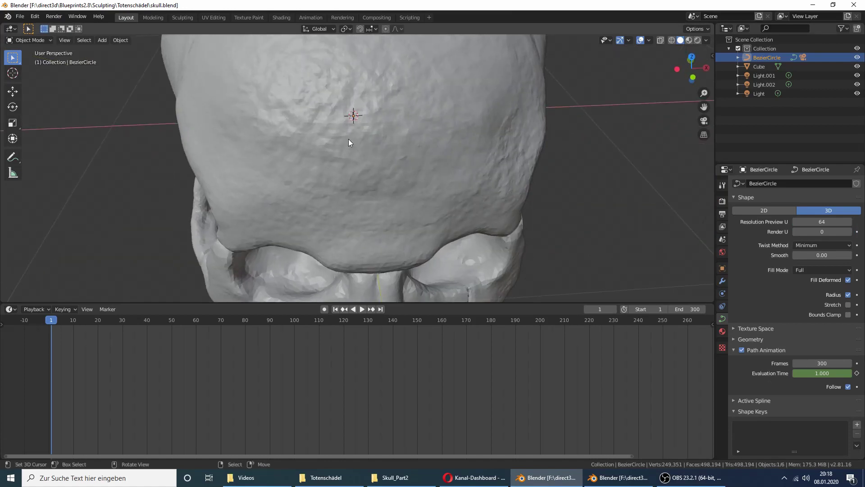
middle_click_drag(348, 139, 359, 96)
middle_click_drag(375, 131, 399, 158)
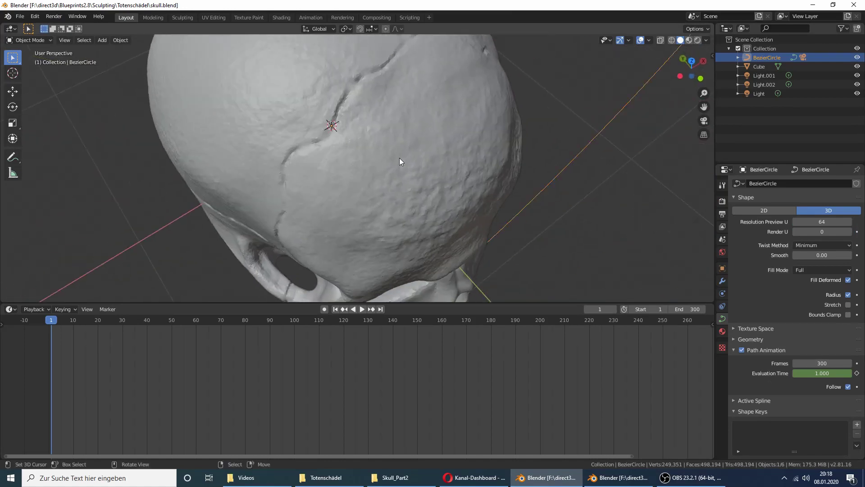
scroll(399, 158, "up", 2)
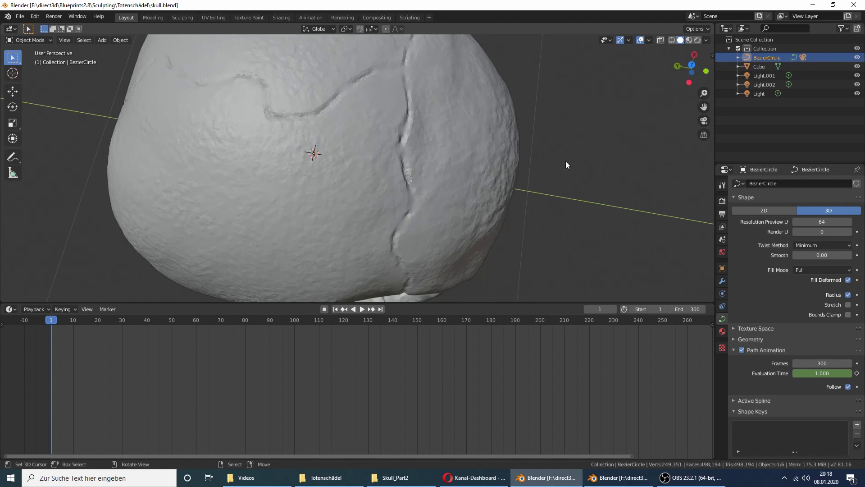
mouse_move(566, 164)
middle_mouse_down()
mouse_move(442, 138)
mouse_move(449, 75)
mouse_move(521, 44)
mouse_move(529, 290)
mouse_move(439, 41)
mouse_move(339, 74)
middle_mouse_up()
scroll(528, 144, "down", 2)
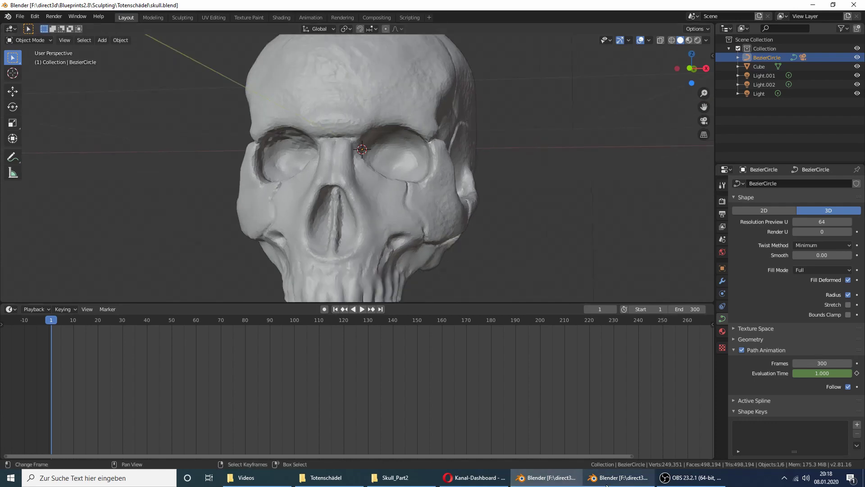
left_click(607, 482)
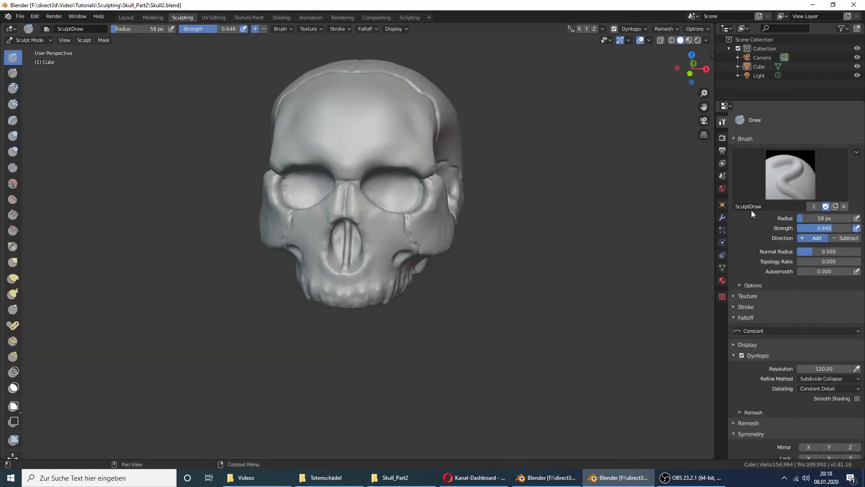
Make the Draw brush a single-user copy and create a new brush texture.
left_click(814, 207)
left_click(736, 295)
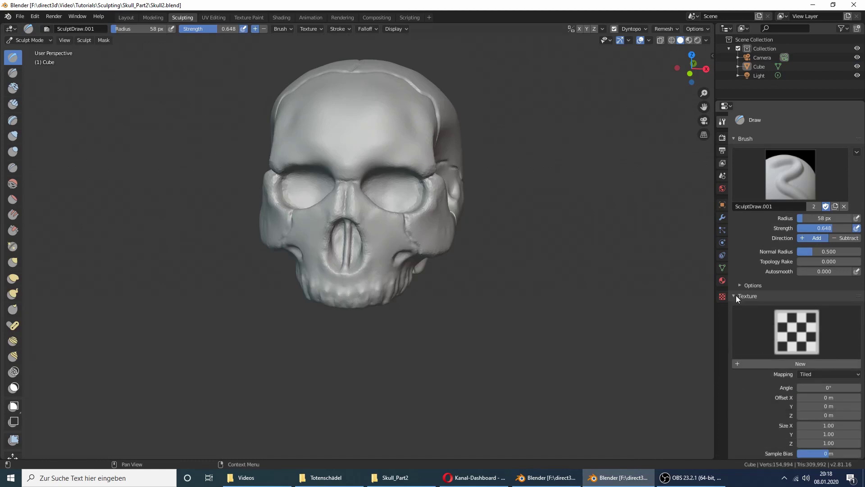
left_click(791, 363)
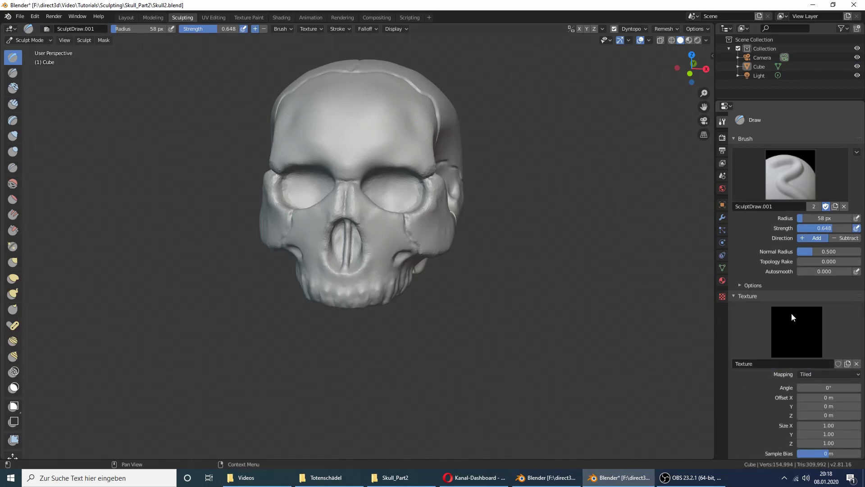
Set the new texture's type to Clouds and return to the brush settings.
left_click(723, 297)
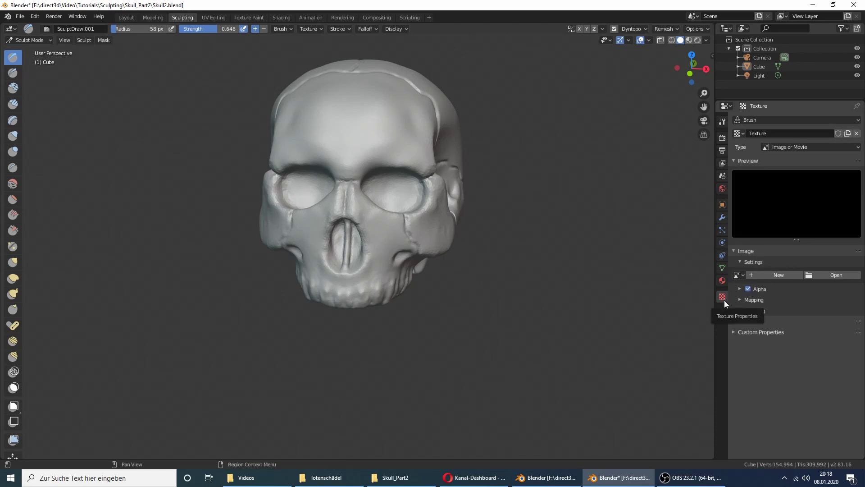
left_click(801, 148)
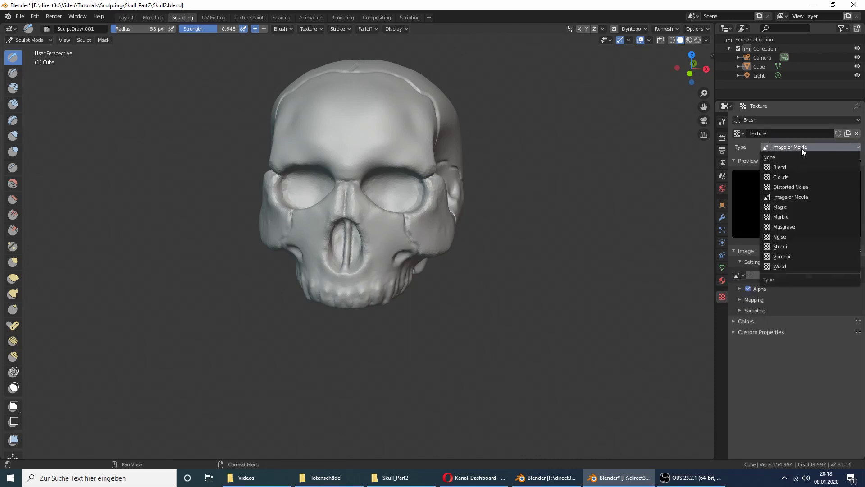
left_click(799, 174)
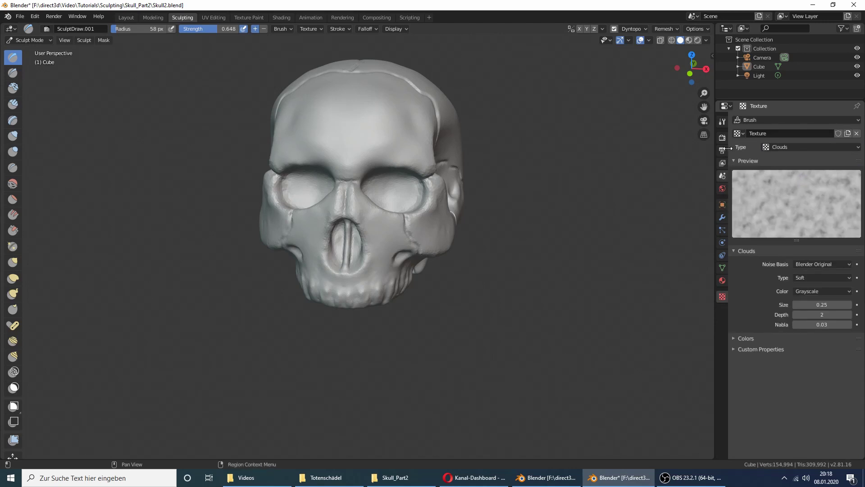
left_click(722, 123)
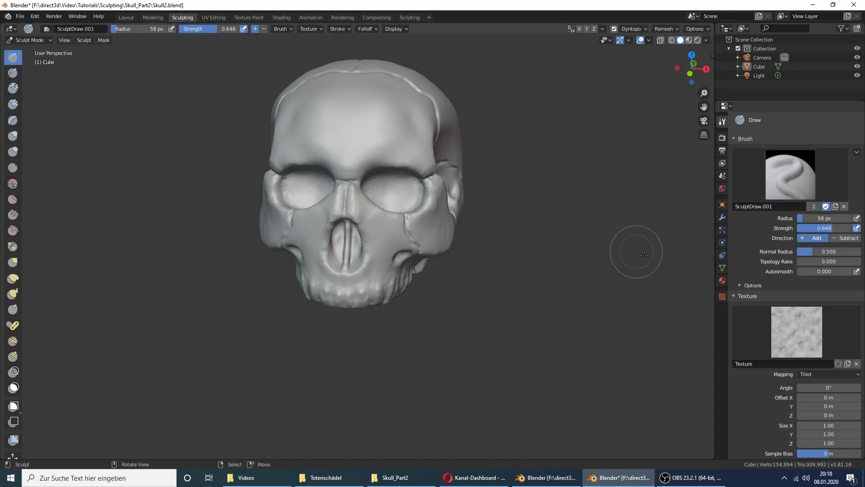
Resize the textured brush radius to 137 px, then to 159 px.
scroll(744, 286, "down", 3)
scroll(747, 285, "down", 4)
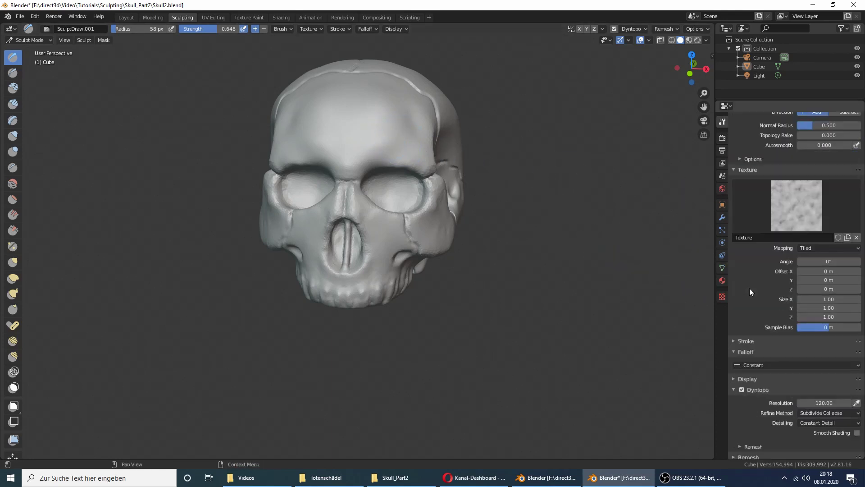
scroll(752, 291, "down", 4)
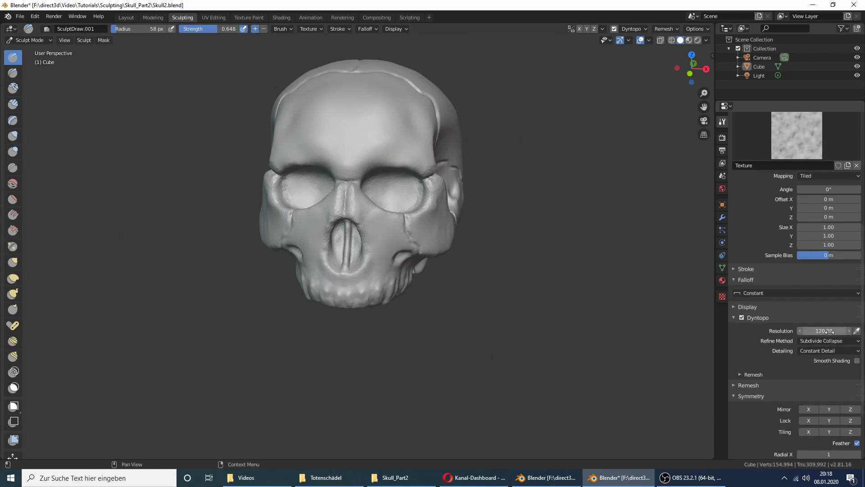
middle_click_drag(515, 170, 518, 190)
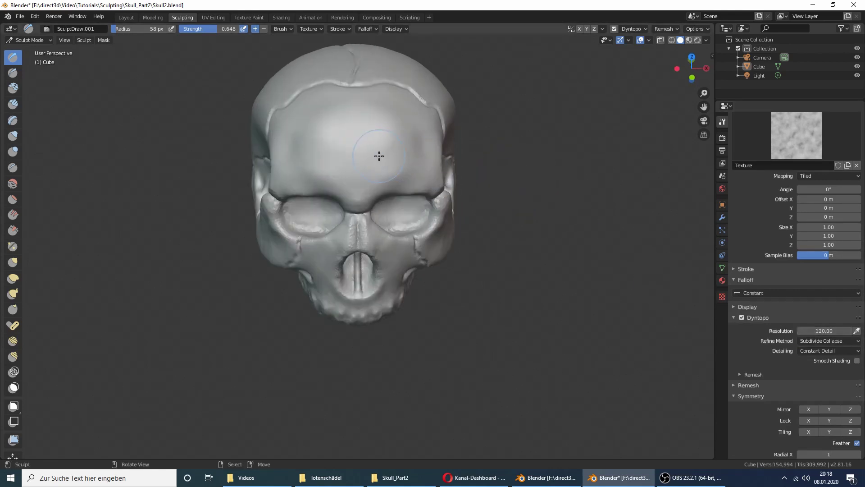
key("f")
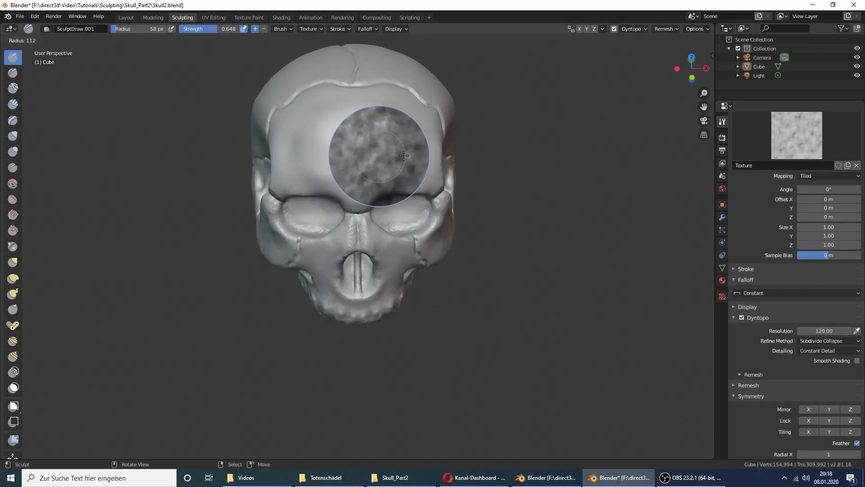
left_click(414, 154)
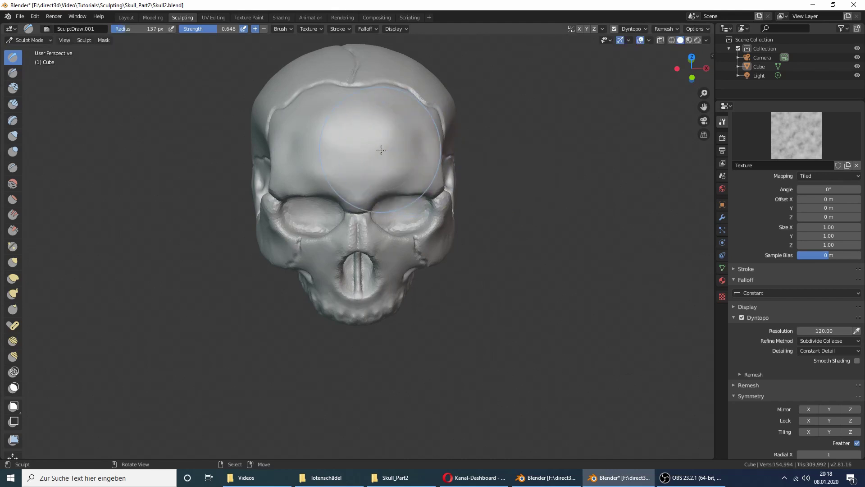
key("f")
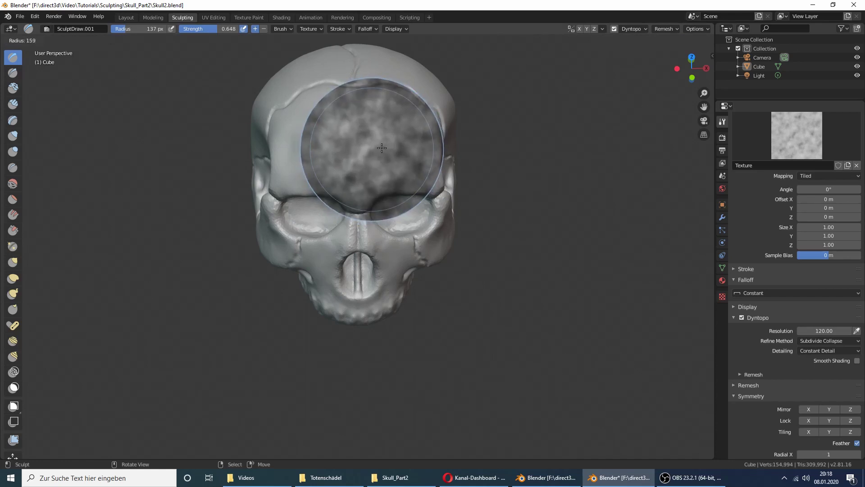
left_click(382, 148)
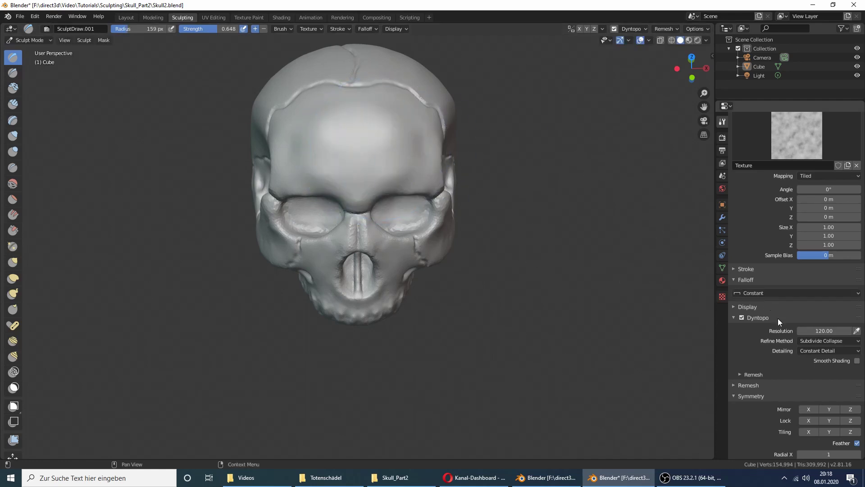
Review the Stroke method options, then test a roughening stroke on the forehead and undo it.
scroll(778, 333, "down", 4)
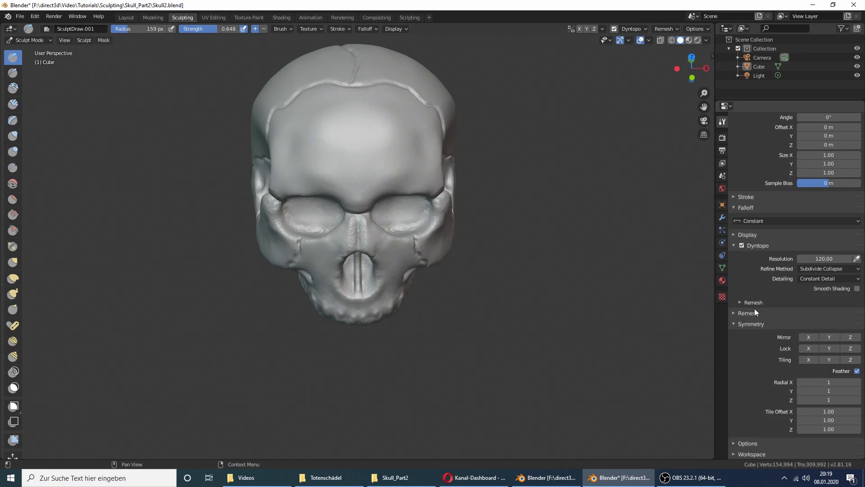
scroll(754, 308, "up", 3)
left_click(745, 251)
left_click(829, 264)
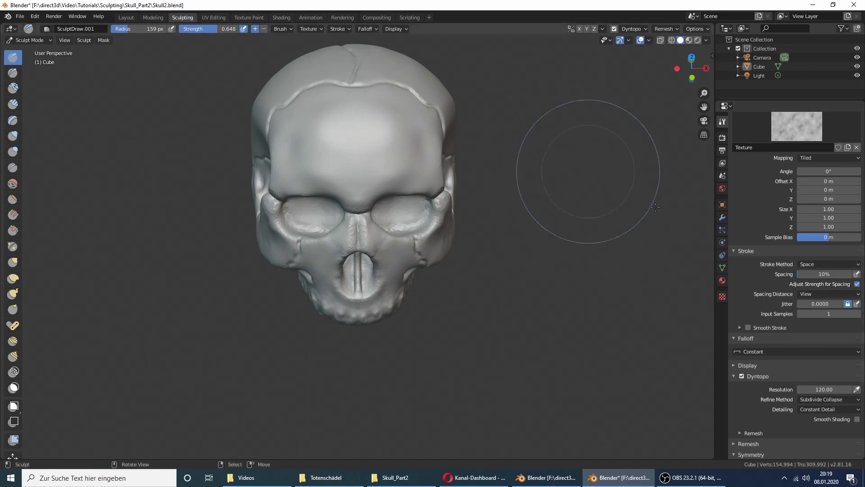
left_click(732, 251)
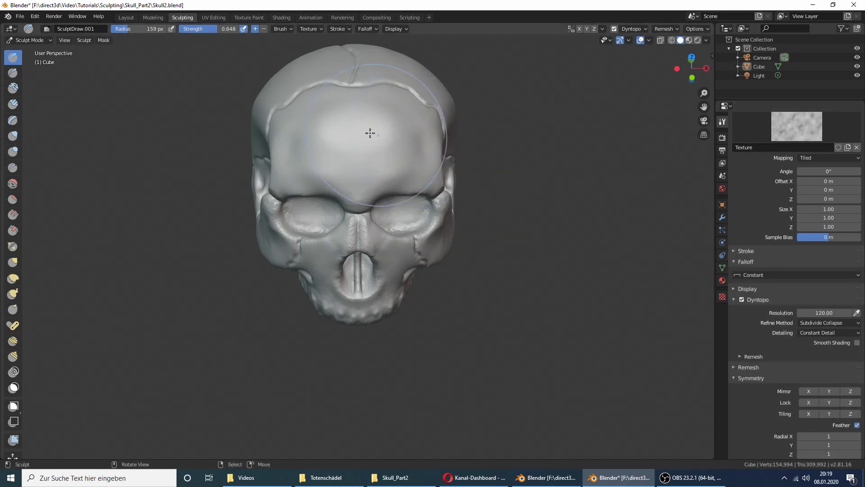
middle_click_drag(370, 133, 362, 141)
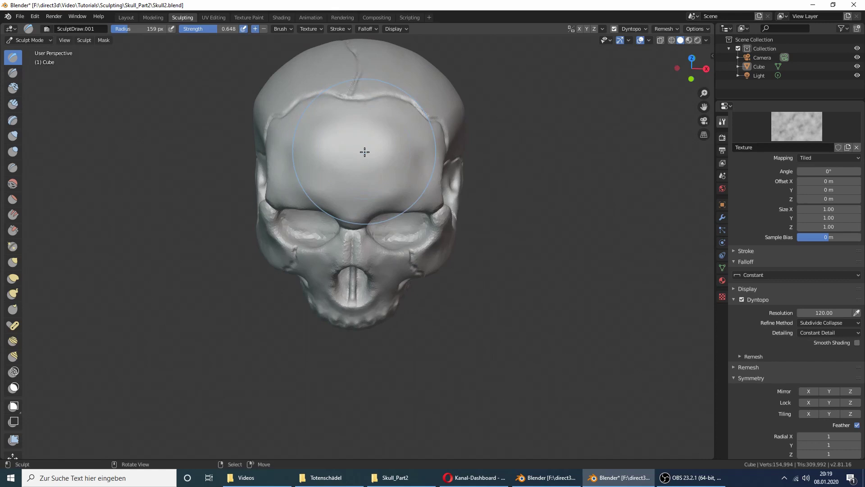
left_click_drag(365, 152, 350, 152)
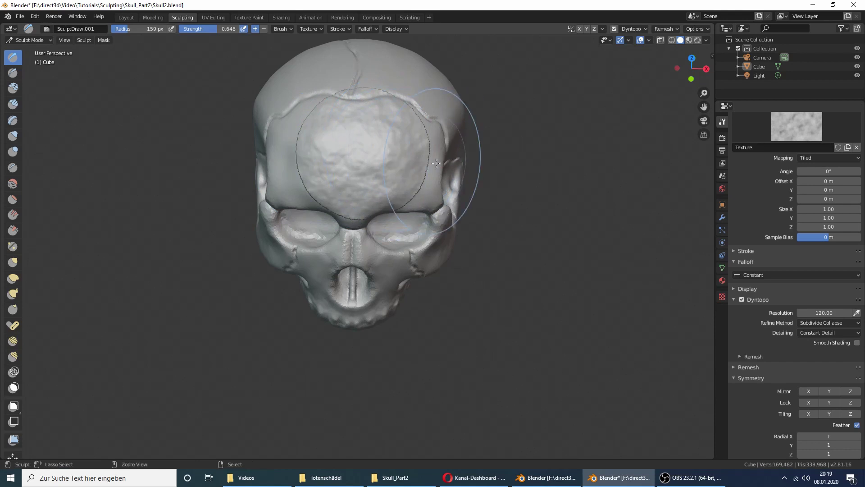
key("ctrl+z")
left_click(765, 265)
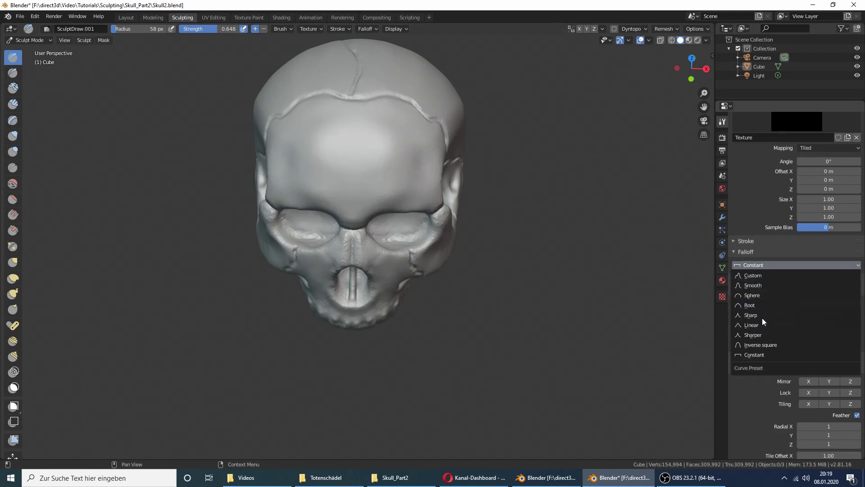
Switch the brush falloff to Smooth and set the brush radius to 109 px.
left_click(758, 287)
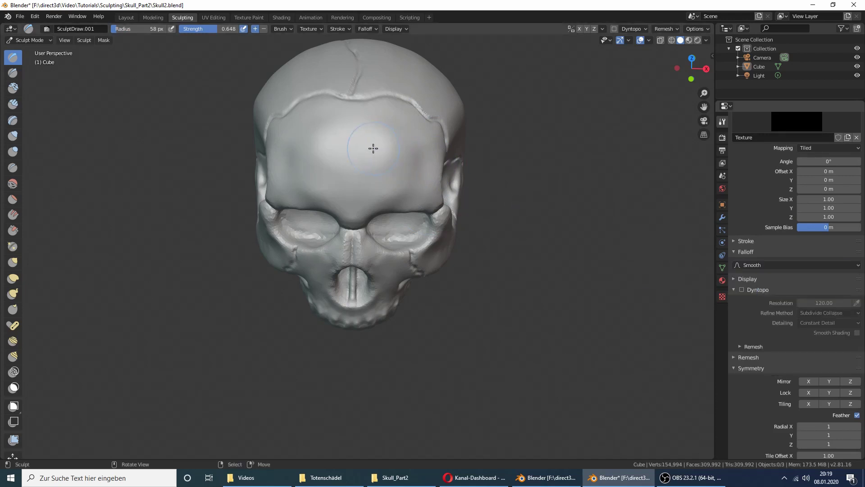
key("f")
left_click(388, 149)
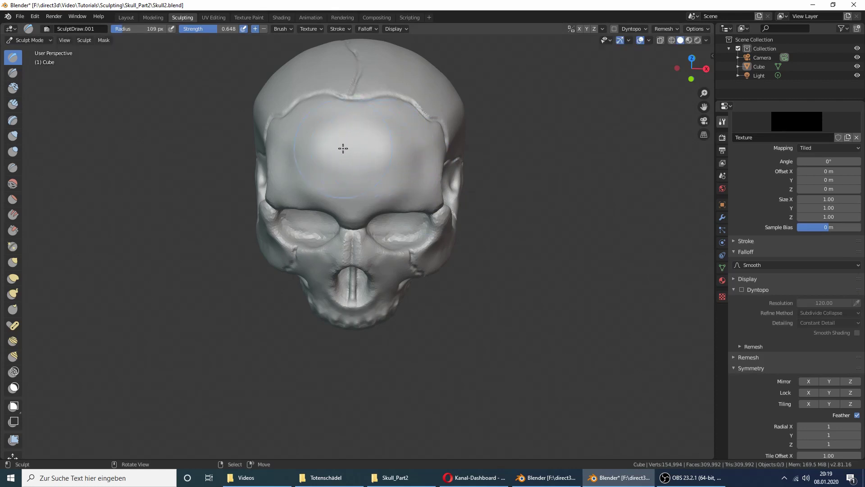
middle_click_drag(402, 145, 406, 163)
scroll(406, 163, "up", 3)
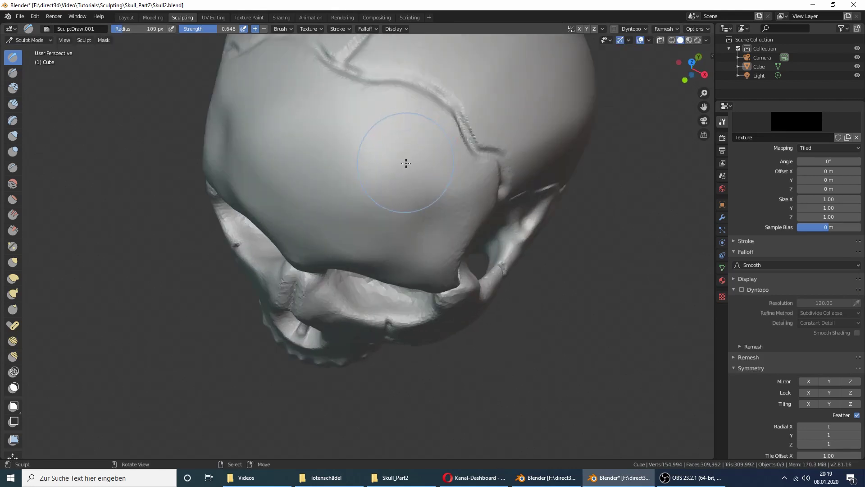
scroll(741, 232, "up", 4)
scroll(774, 253, "up", 6)
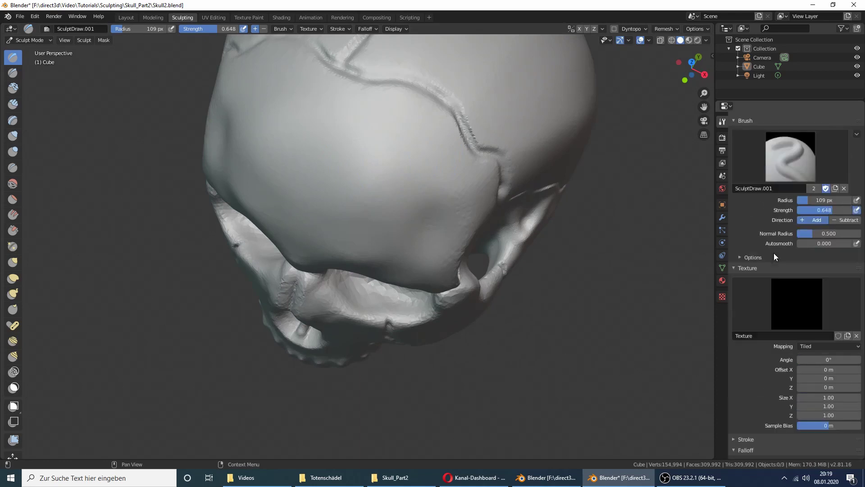
Set the brush texture type to Clouds.
left_click(723, 297)
left_click(791, 147)
left_click(780, 178)
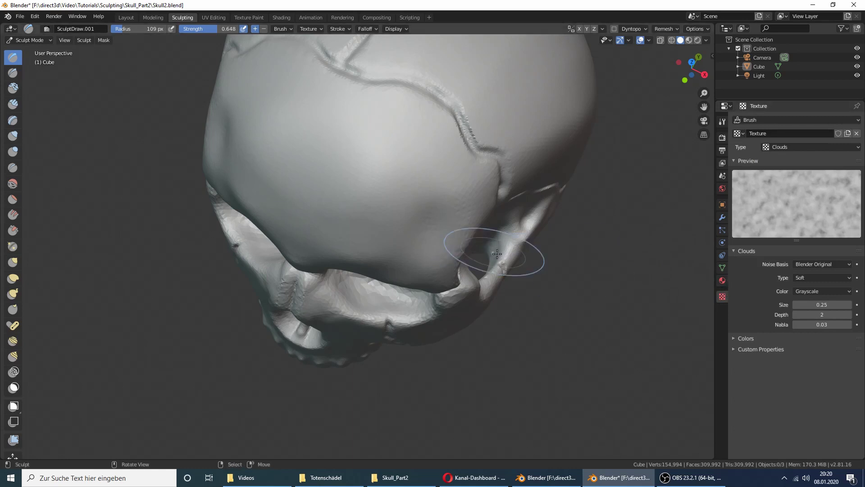
left_click(722, 121)
scroll(763, 304, "down", 5)
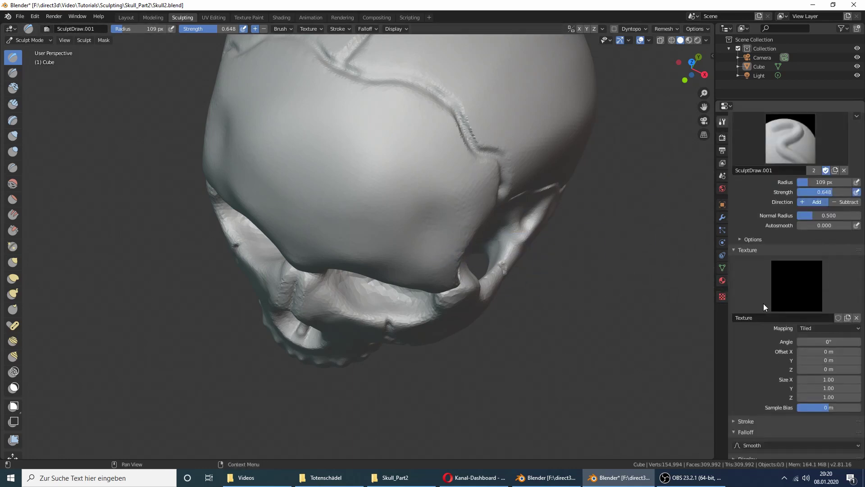
scroll(763, 305, "down", 5)
middle_click_drag(426, 227, 433, 192)
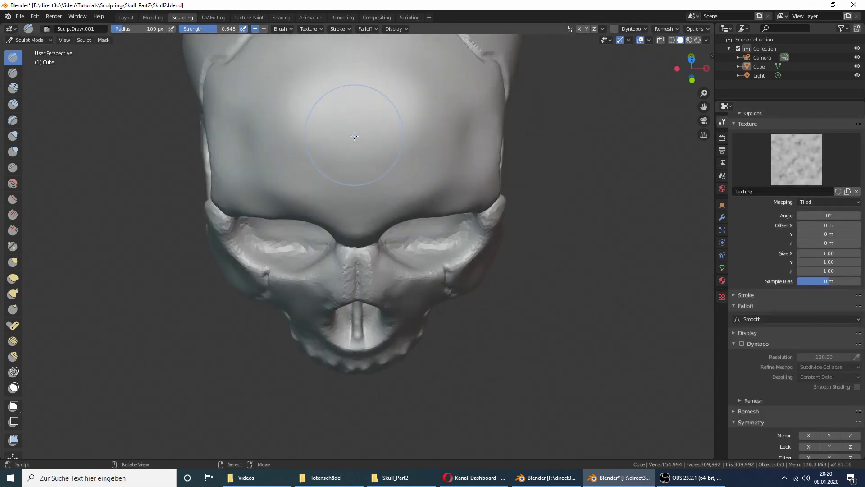
Enlarge the brush radius to 246 px and try a forehead dab, undoing it.
key("f")
left_click(403, 118)
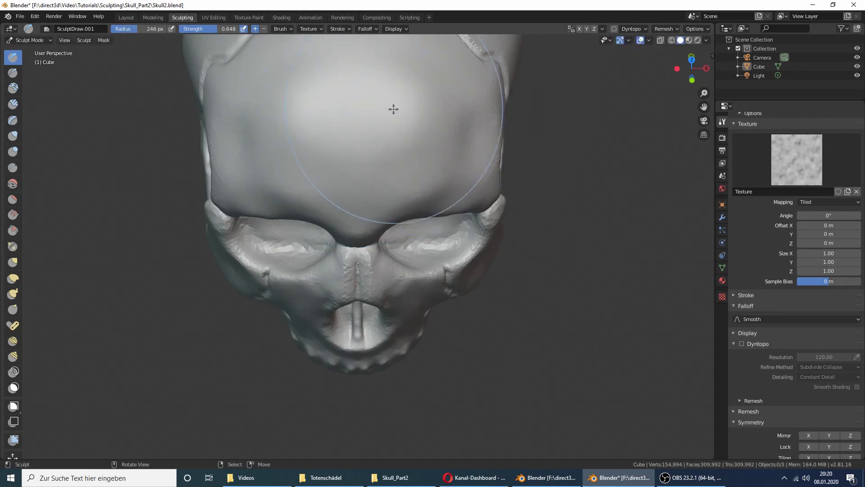
left_click(301, 110)
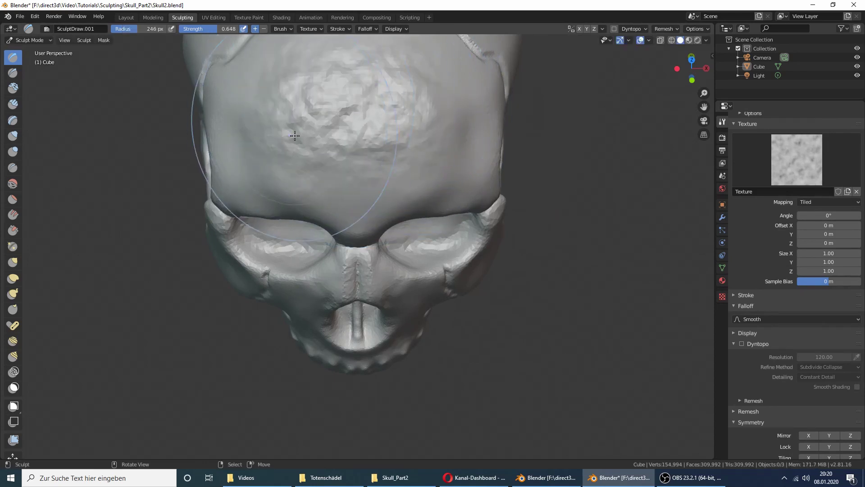
key("ctrl+z")
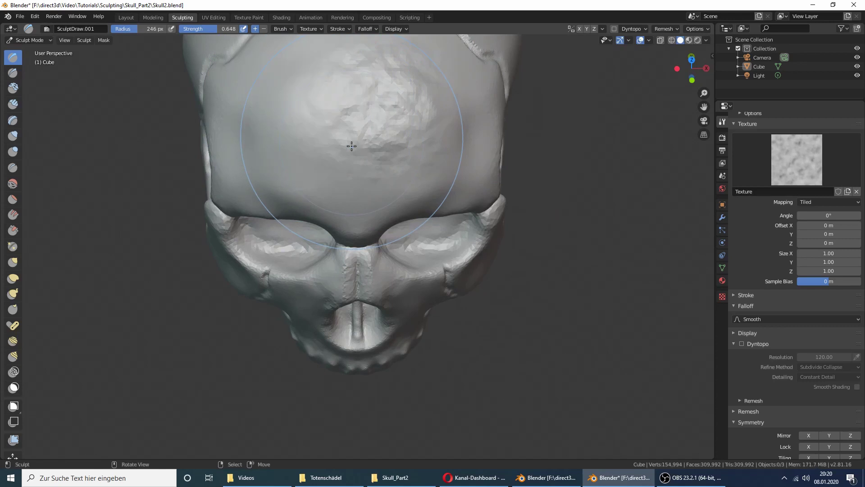
key("ctrl+z")
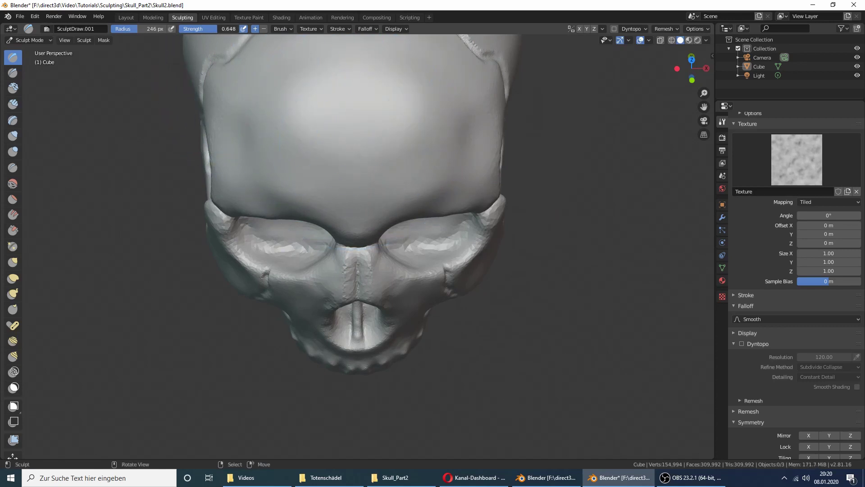
Lower the brush strength to 0.374 and roughen the forehead with the cloud texture.
left_click_drag(214, 32, 204, 32)
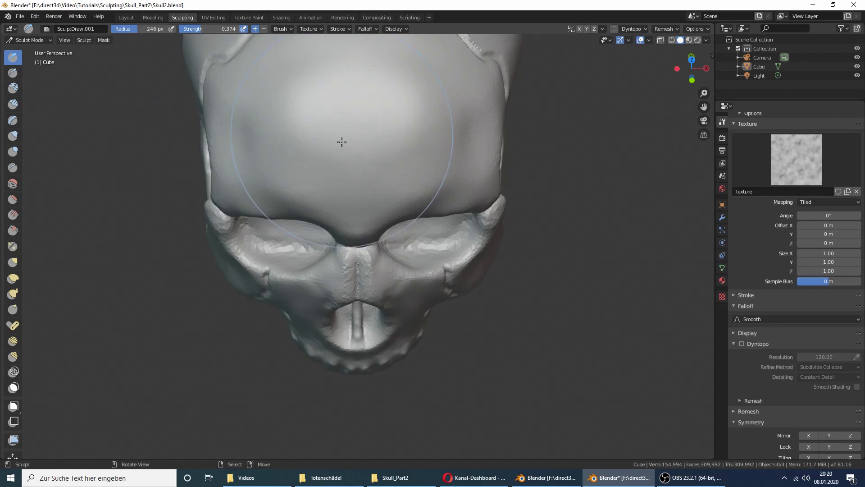
middle_click_drag(338, 141, 338, 117)
left_click_drag(297, 140, 392, 131)
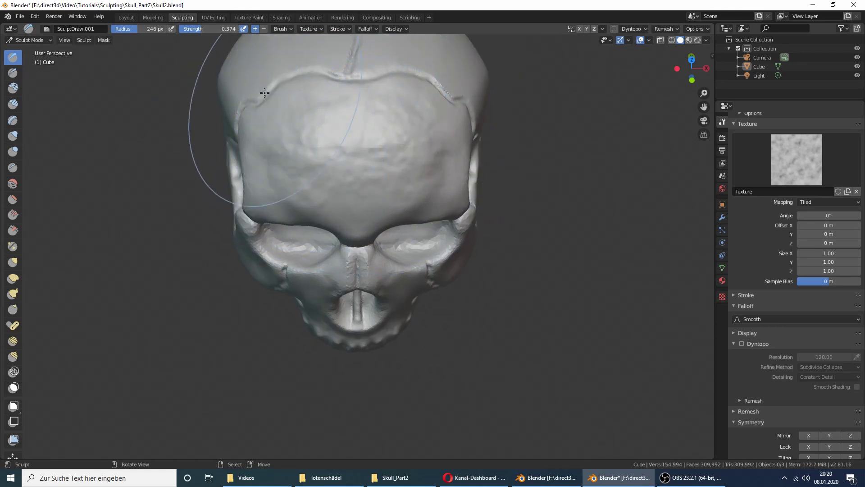
middle_click_drag(350, 82, 437, 116)
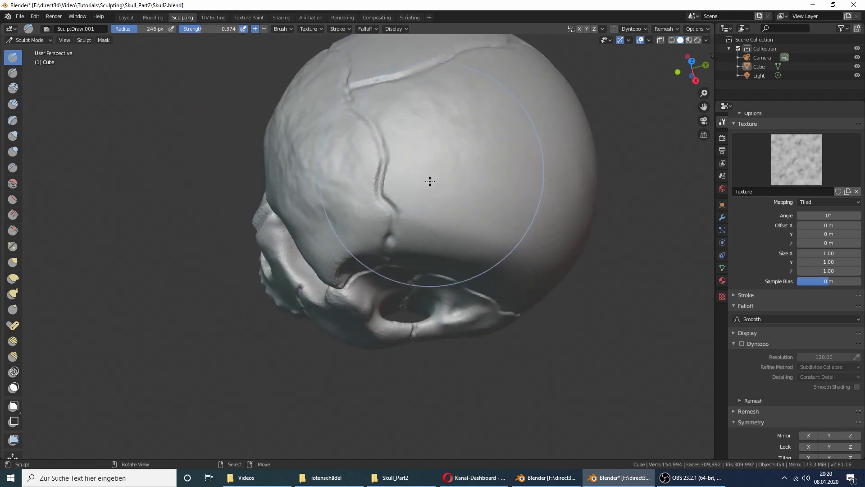
Roughen the top of the cranium with the cloud-textured brush.
middle_click_drag(553, 176, 456, 156)
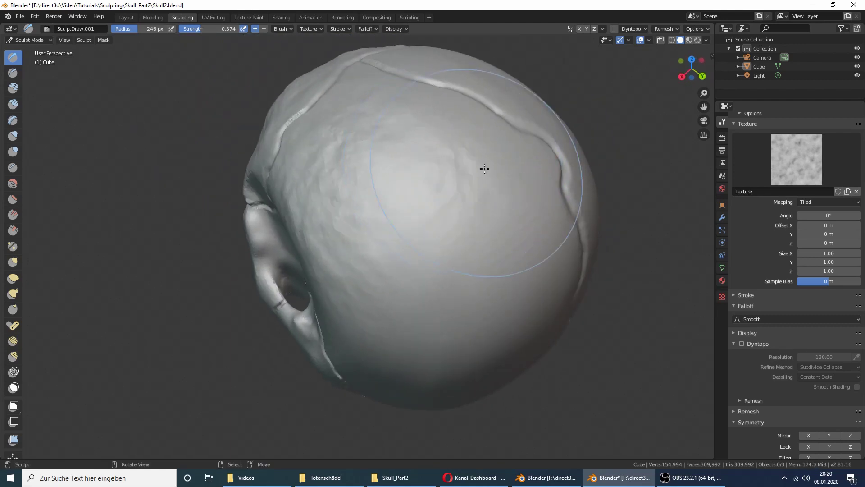
mouse_move(533, 251)
left_mouse_down()
mouse_move(448, 243)
mouse_move(407, 195)
left_mouse_up()
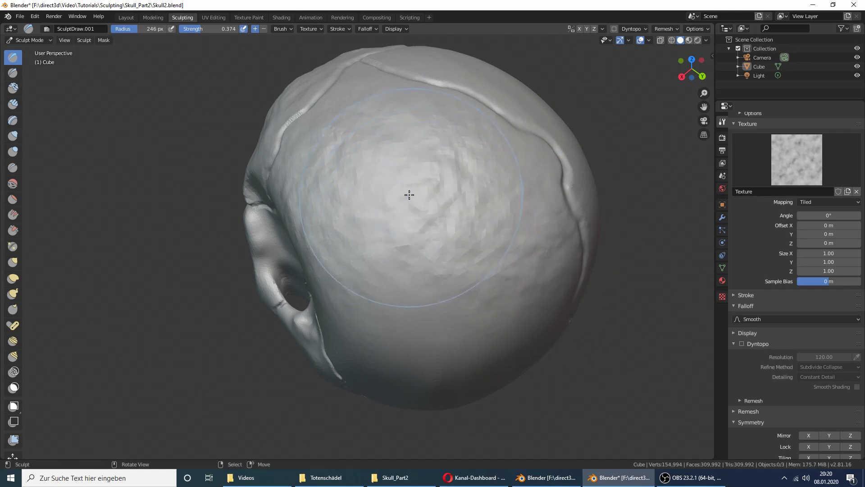
middle_click_drag(408, 196, 370, 59)
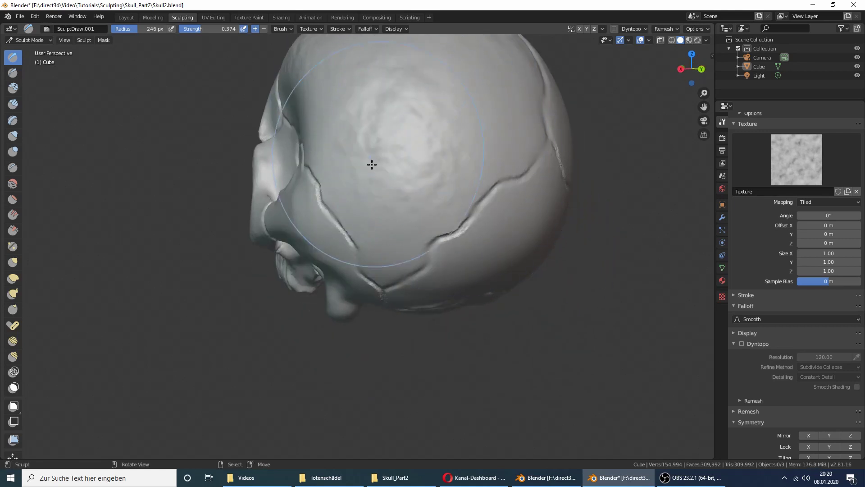
middle_click_drag(496, 83, 521, 121)
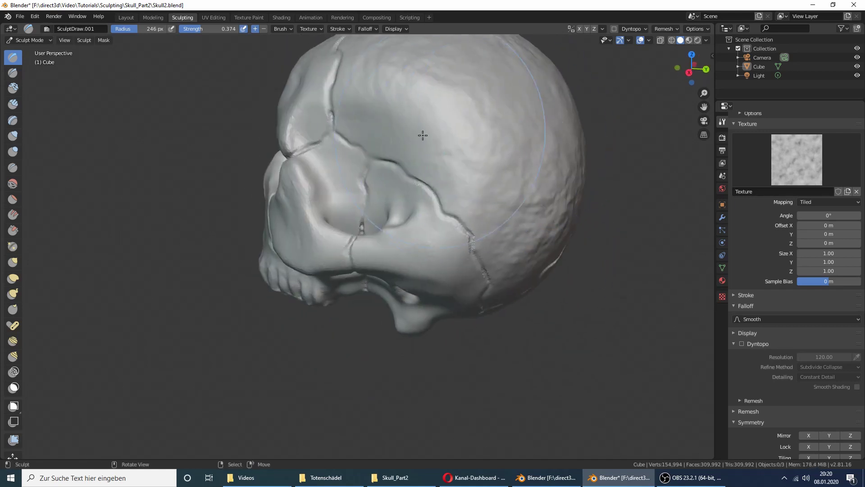
middle_click_drag(440, 251, 420, 205)
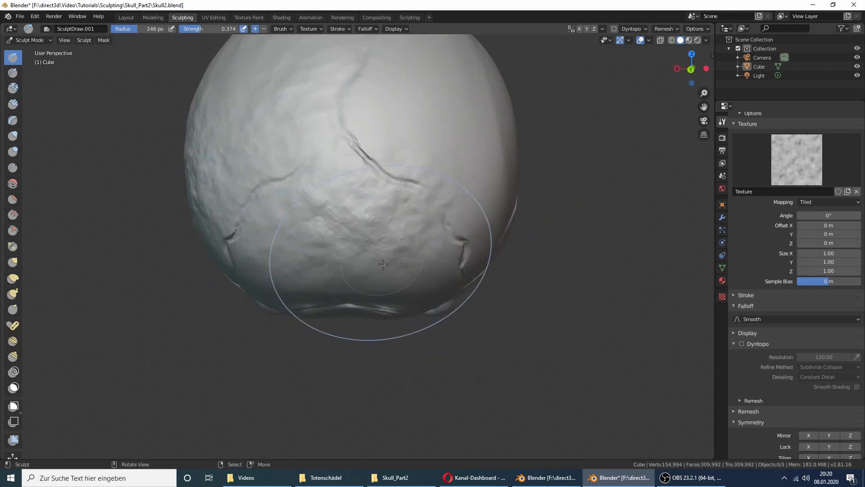
Refine the cranium's suture ridge, viewed from the eye-socket side.
mouse_move(381, 285)
middle_mouse_down()
mouse_move(381, 226)
mouse_move(345, 268)
middle_mouse_up()
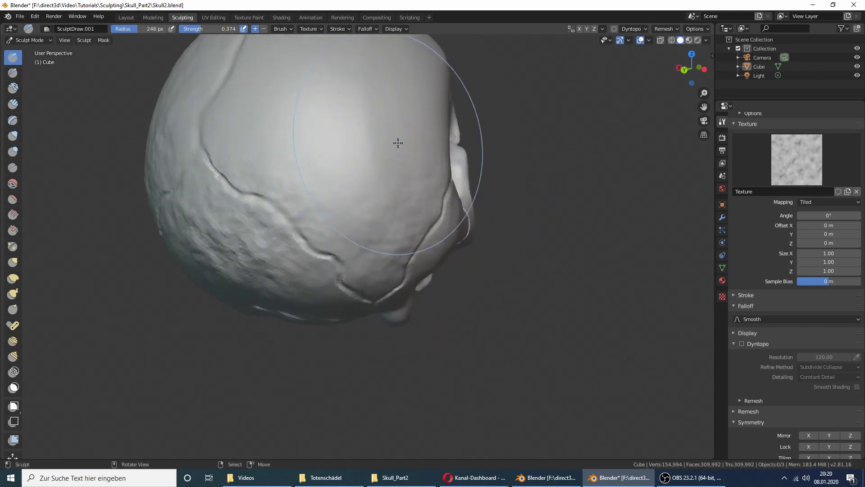
middle_click_drag(258, 112, 386, 135)
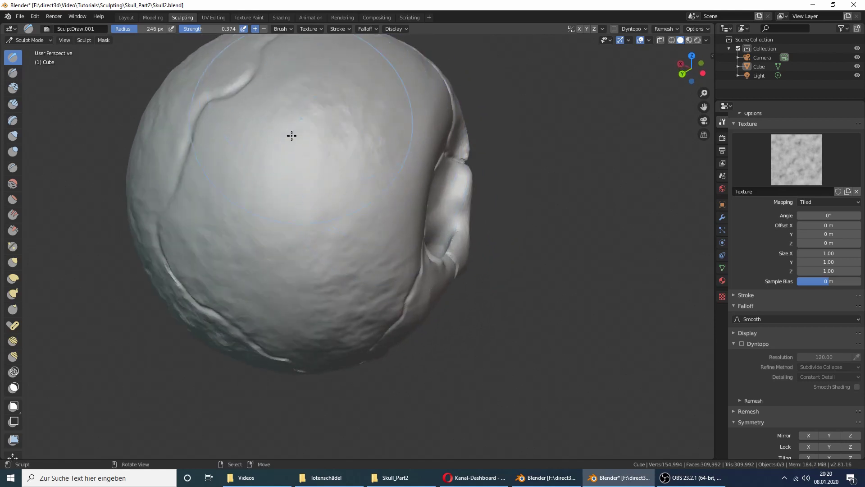
mouse_move(224, 106)
middle_mouse_down()
mouse_move(303, 168)
mouse_move(249, 163)
mouse_move(291, 181)
middle_mouse_up()
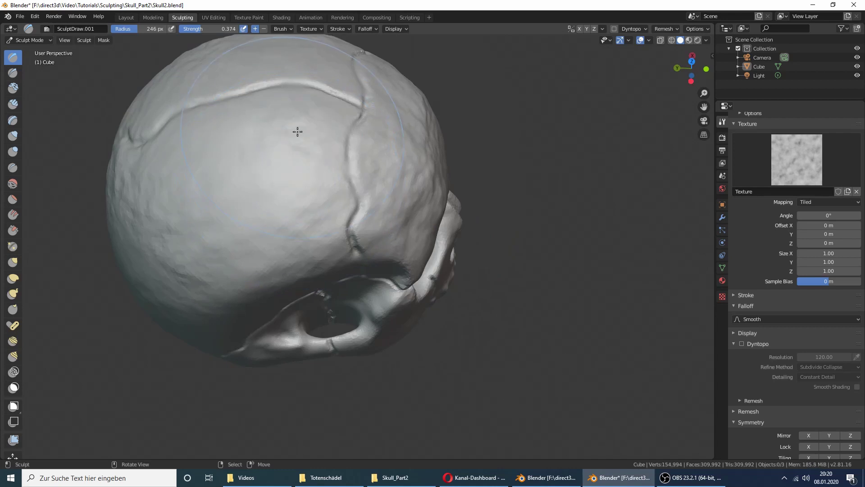
left_click_drag(285, 96, 356, 102)
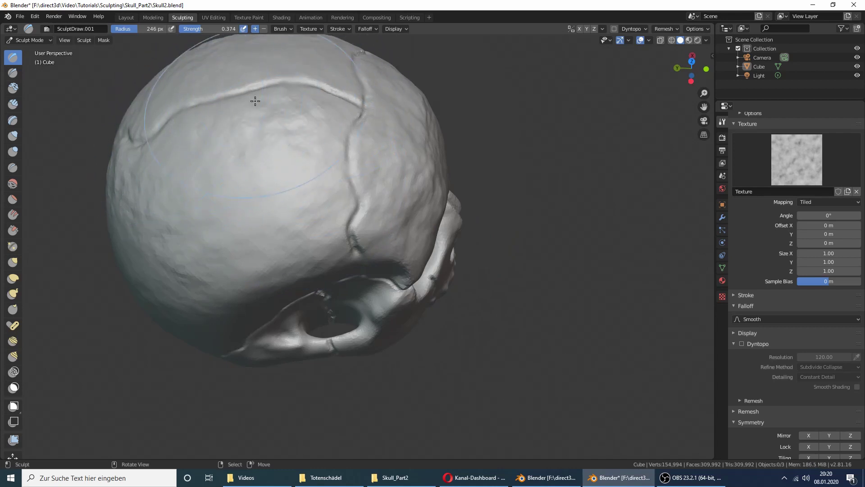
middle_click_drag(331, 184, 318, 115)
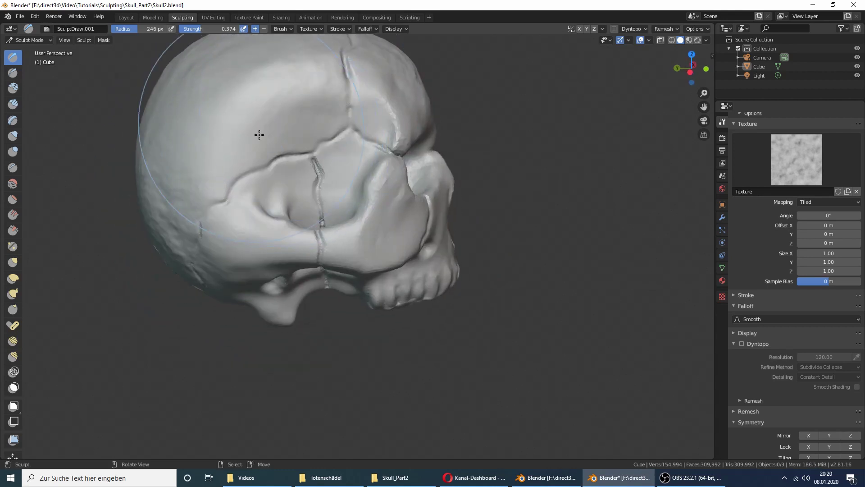
Lower the brush strength to 0.285 and turn the skull to its left side.
left_click_drag(195, 29, 189, 29)
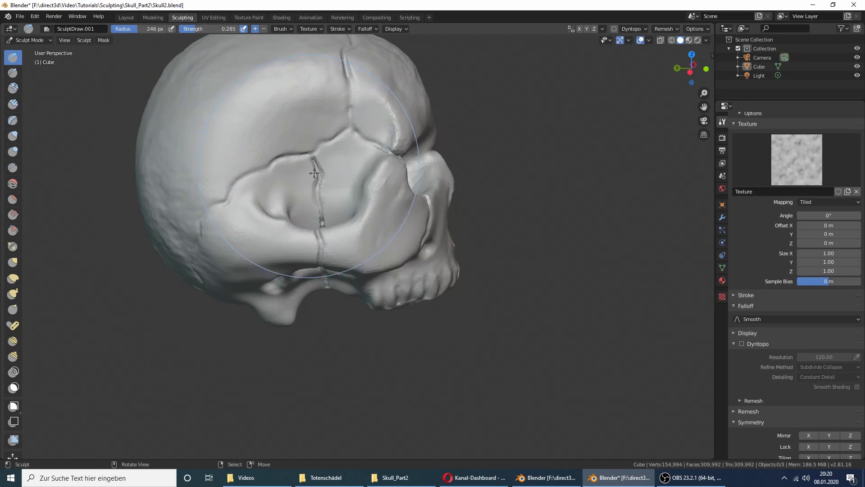
scroll(314, 173, "up", 2)
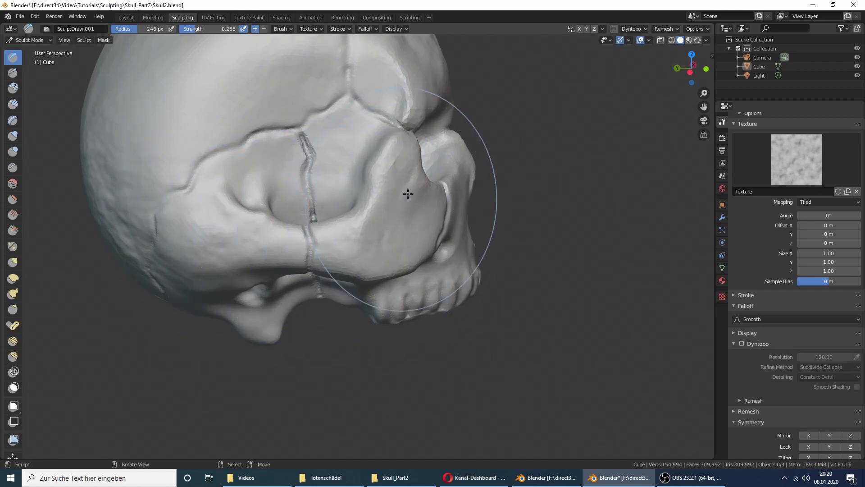
middle_click_drag(412, 250, 334, 220)
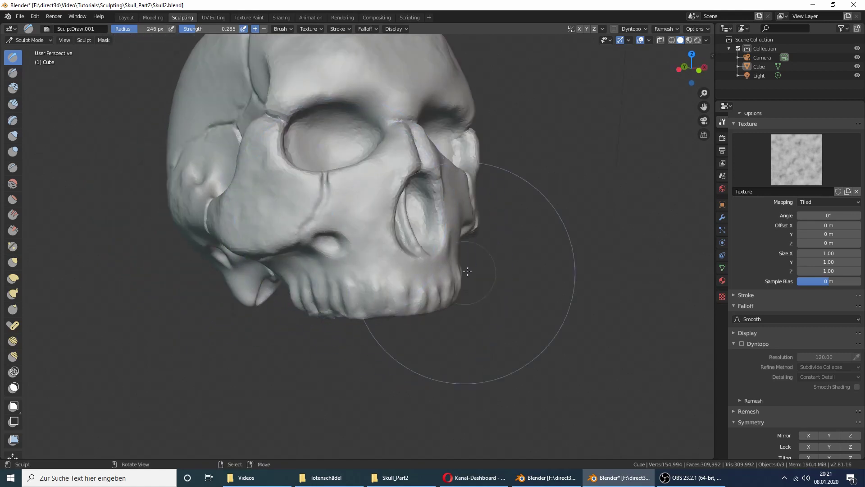
middle_click_drag(396, 271, 371, 195)
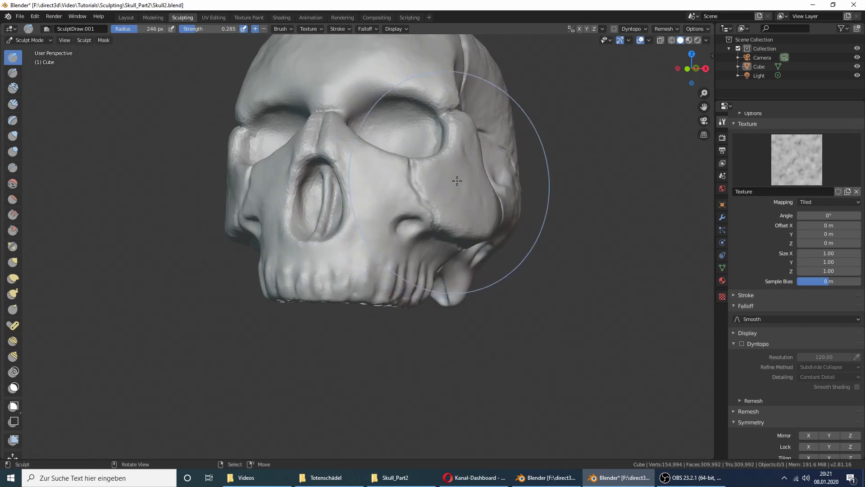
middle_click_drag(453, 182, 434, 205)
Shrink the brush radius to 103 px and roughen the lower cheekbone and brow ridge.
key("f")
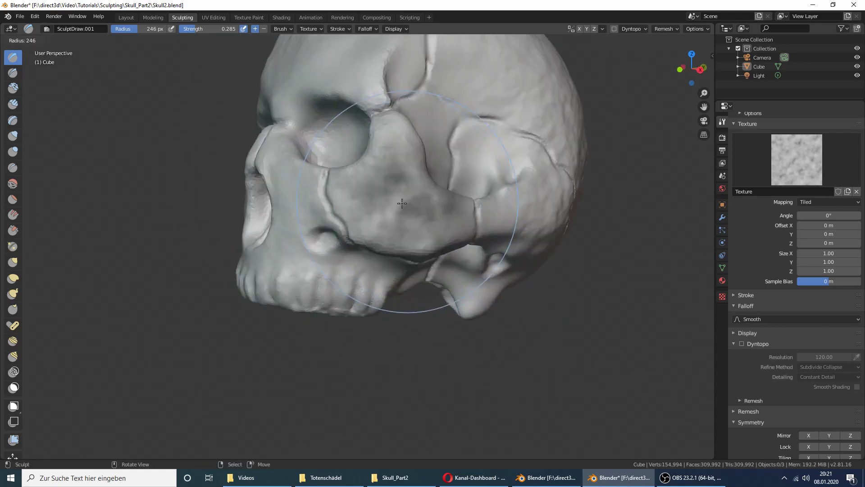
left_click(387, 220)
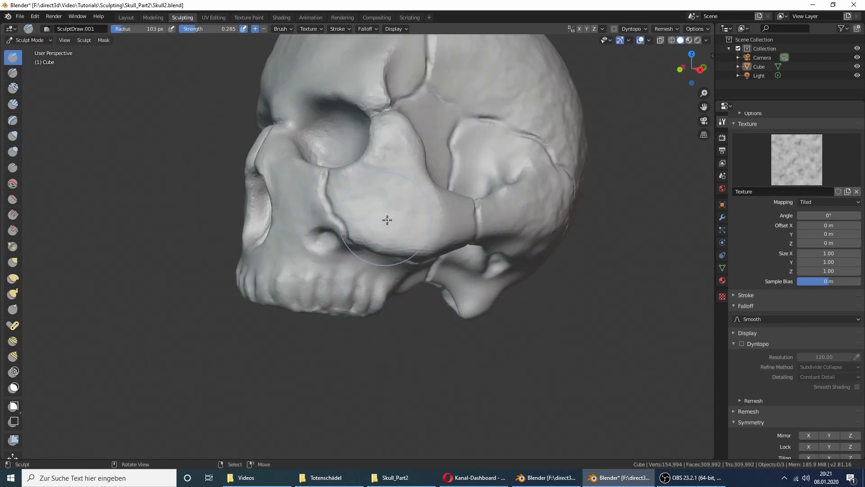
left_click_drag(442, 218, 389, 192)
middle_click_drag(388, 191, 421, 210)
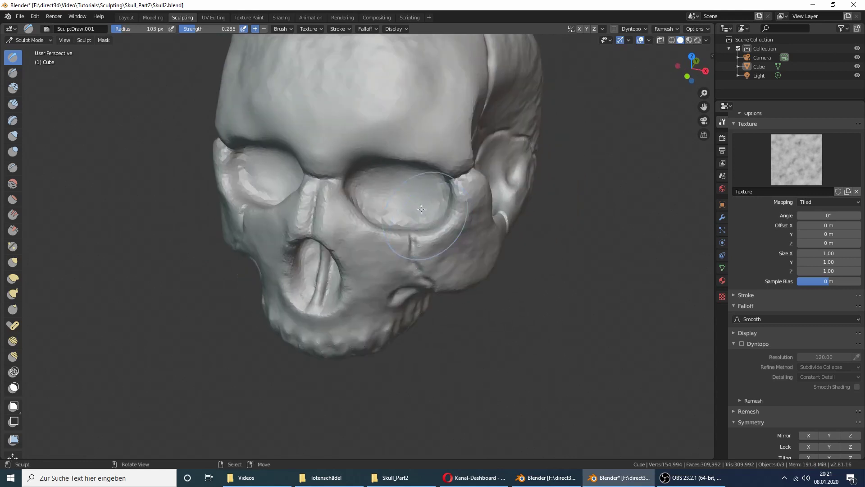
left_click_drag(337, 132, 314, 151)
middle_click_drag(415, 114, 385, 137)
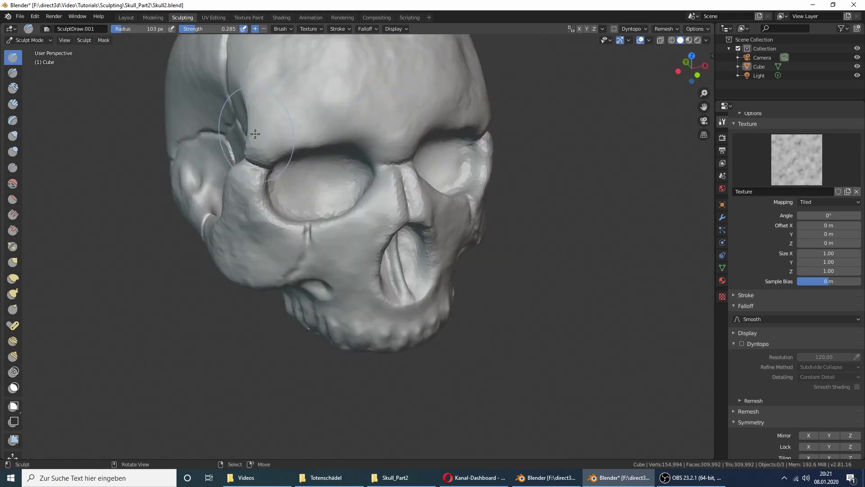
middle_click_drag(392, 240, 340, 208)
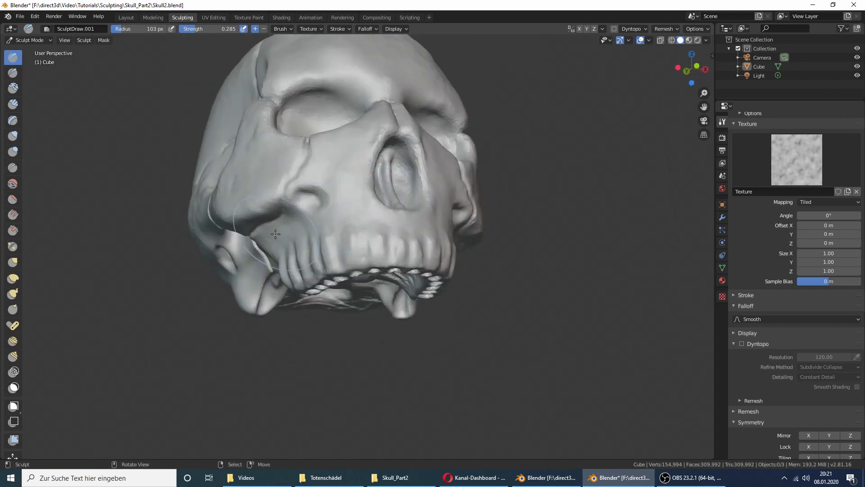
middle_click_drag(275, 234, 396, 226)
mouse_move(217, 174)
middle_mouse_down()
mouse_move(239, 122)
mouse_move(253, 212)
mouse_move(457, 120)
mouse_move(409, 164)
mouse_move(433, 148)
mouse_move(510, 219)
middle_mouse_up()
Set the brush radius to 199 px and save the Skull2 sculpt.
key("f")
left_click(369, 160)
scroll(369, 160, "down", 5)
scroll(509, 220, "up", 2)
key("ctrl+s")
Bring up the reference skull.blend window and orbit its skull to a side view.
middle_click_drag(580, 367, 496, 293)
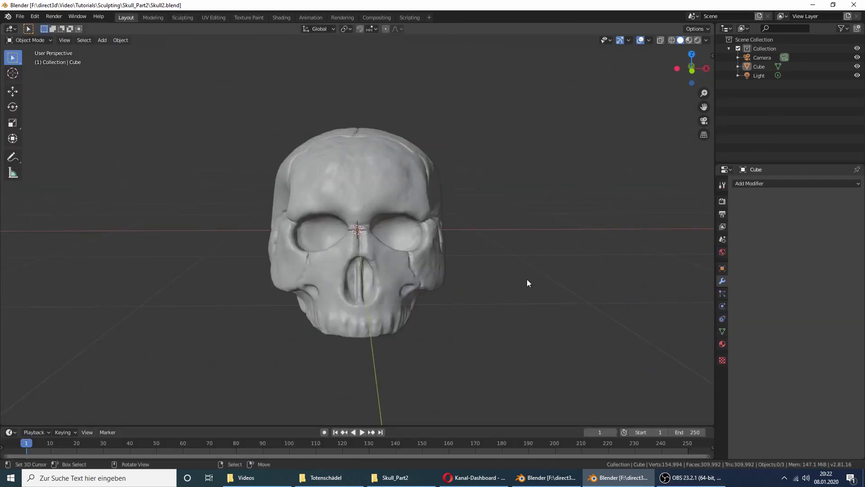
scroll(527, 280, "up", 2)
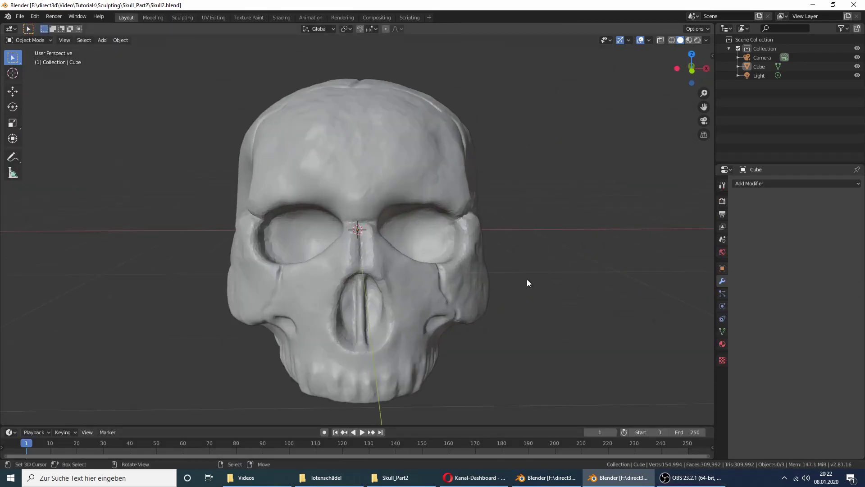
middle_click_drag(528, 284, 550, 278)
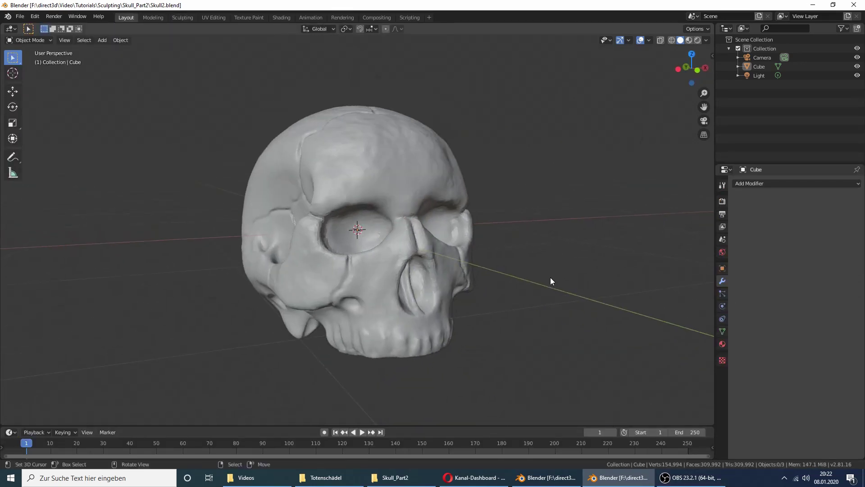
left_click(551, 482)
mouse_move(494, 245)
middle_mouse_down()
mouse_move(433, 229)
mouse_move(431, 160)
mouse_move(433, 213)
mouse_move(494, 261)
middle_mouse_up()
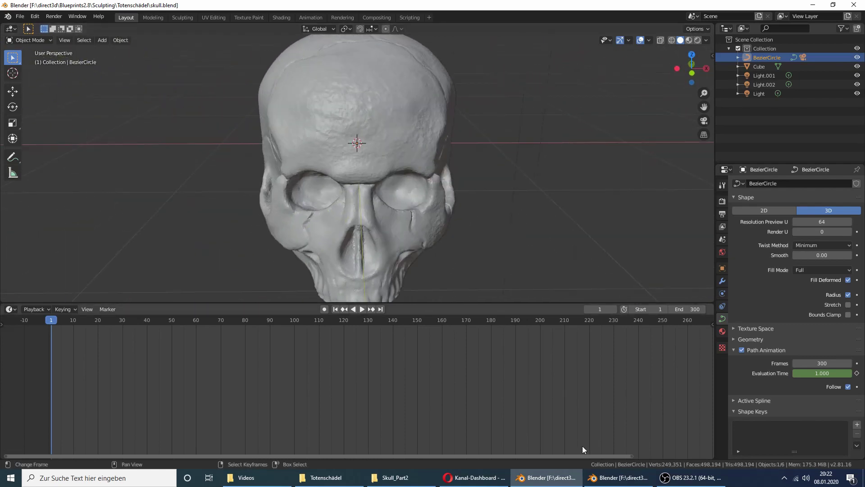
Return to Skull2 and orbit the sculpt through frontal, higher and side views.
left_click(623, 439)
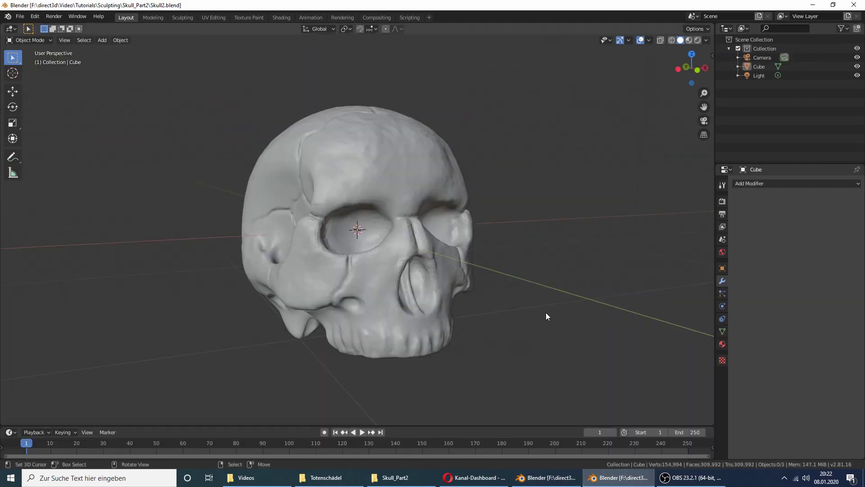
middle_click_drag(545, 312, 512, 333)
scroll(513, 333, "up", 2)
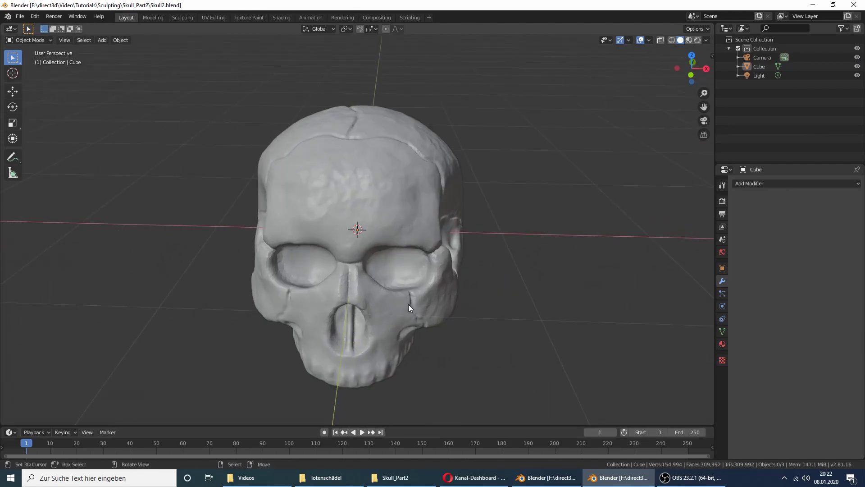
middle_click_drag(408, 304, 423, 285)
scroll(409, 296, "up", 2)
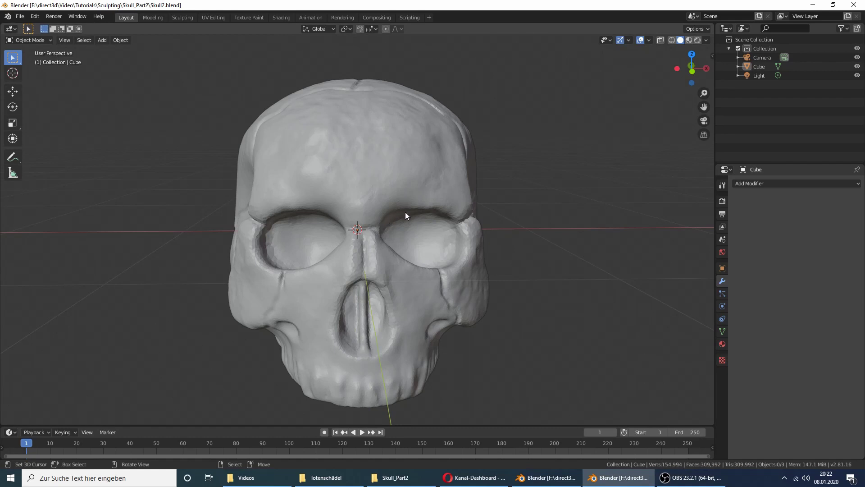
scroll(443, 264, "down", 2)
mouse_move(421, 257)
middle_mouse_down()
mouse_move(395, 256)
mouse_move(452, 282)
mouse_move(447, 271)
mouse_move(431, 287)
mouse_move(482, 315)
middle_mouse_up()
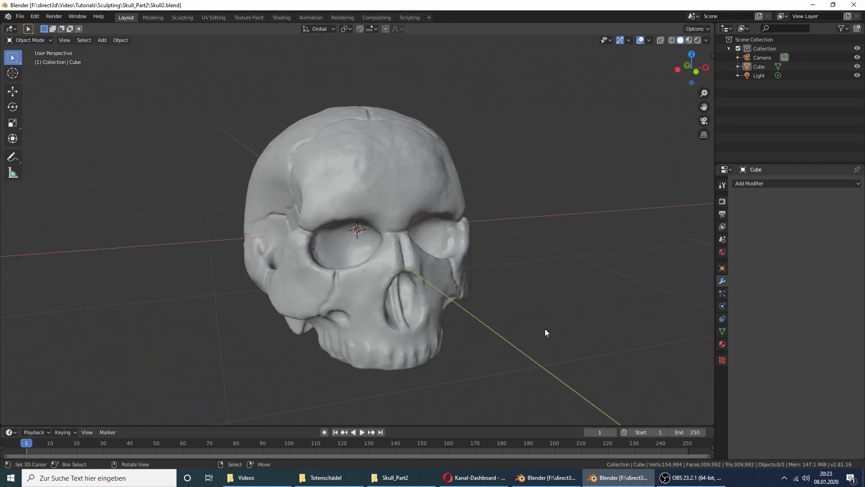
Alternate between the reference and Skull2 windows, viewing the sculpt from the front.
left_click(547, 477)
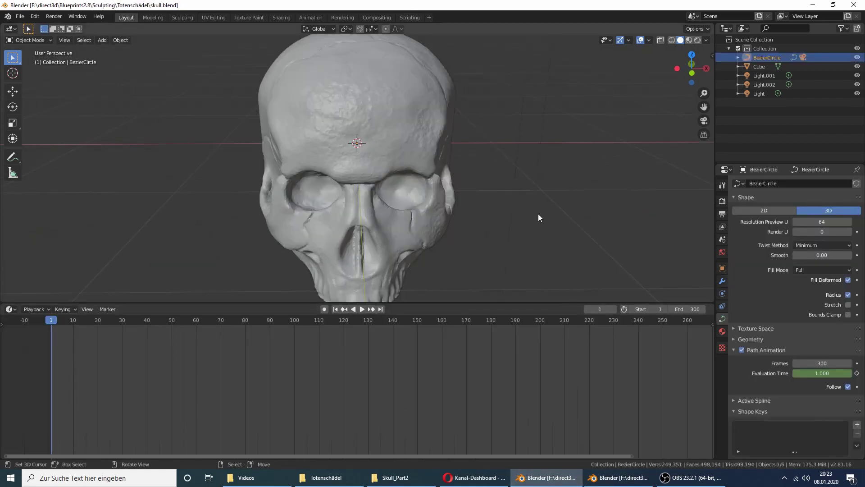
left_click(625, 480)
middle_click_drag(574, 302, 516, 306)
scroll(516, 305, "up", 2)
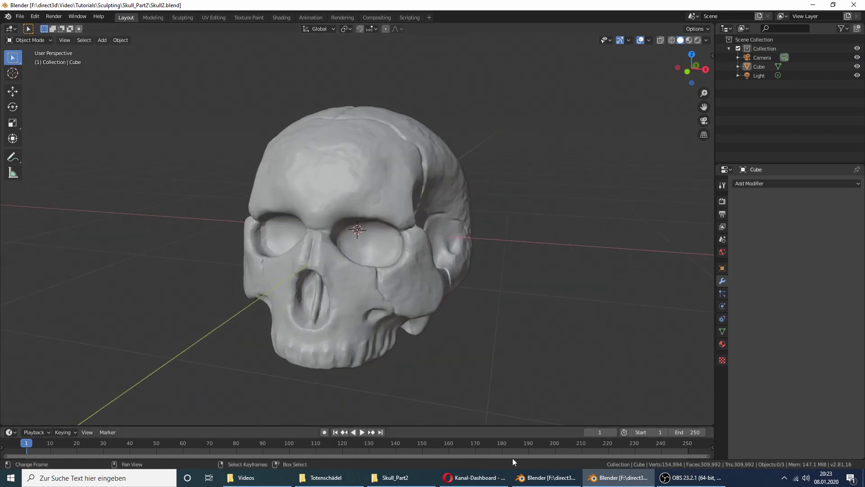
left_click(546, 478)
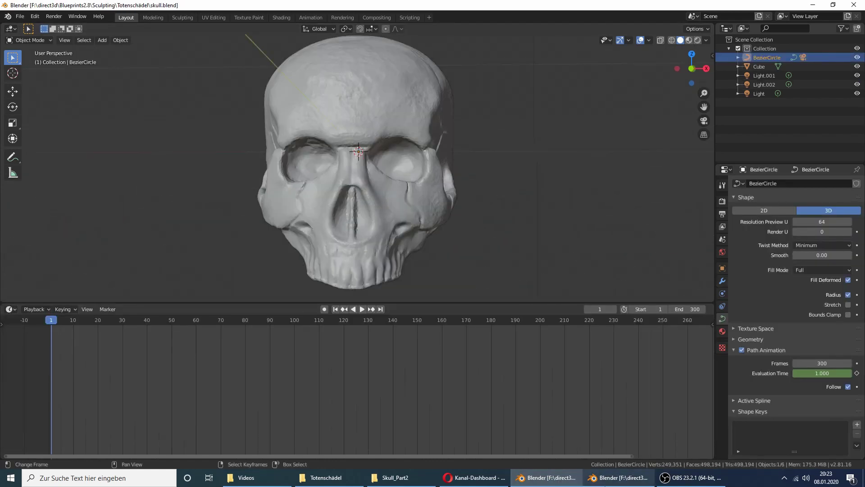
left_click(620, 477)
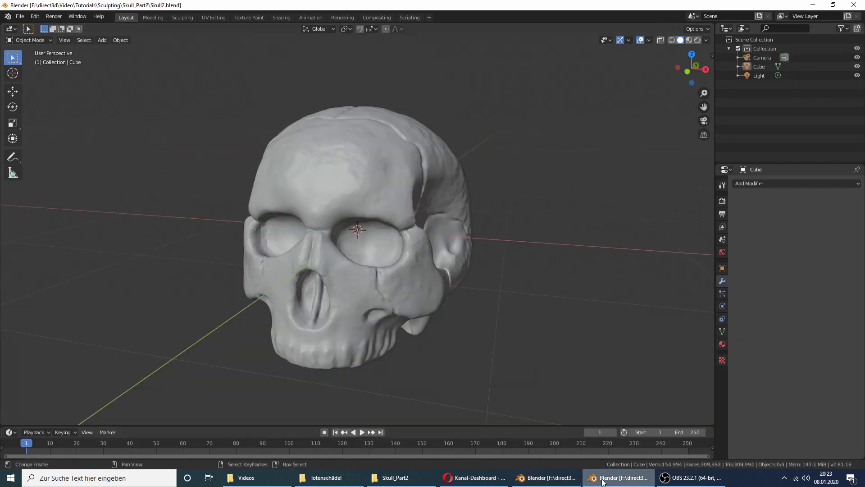
middle_click_drag(550, 299, 563, 295)
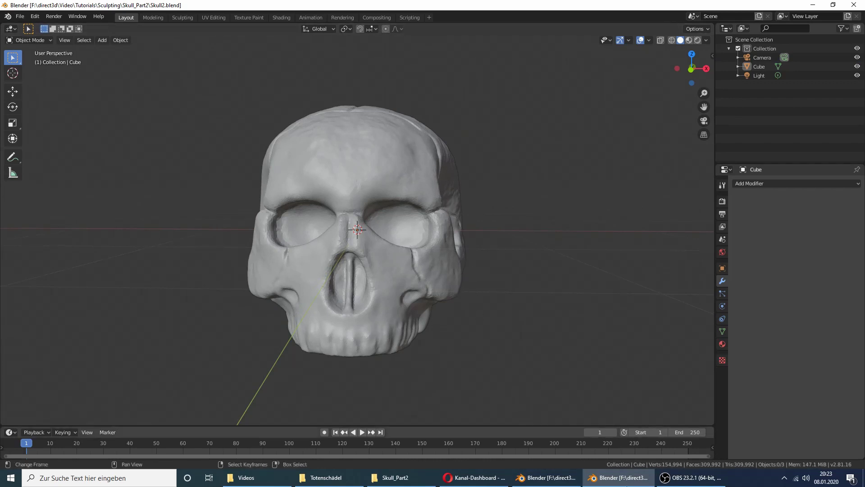
Glance at the reference skull, then orbit Skull2 to a rotated side view.
left_click(541, 482)
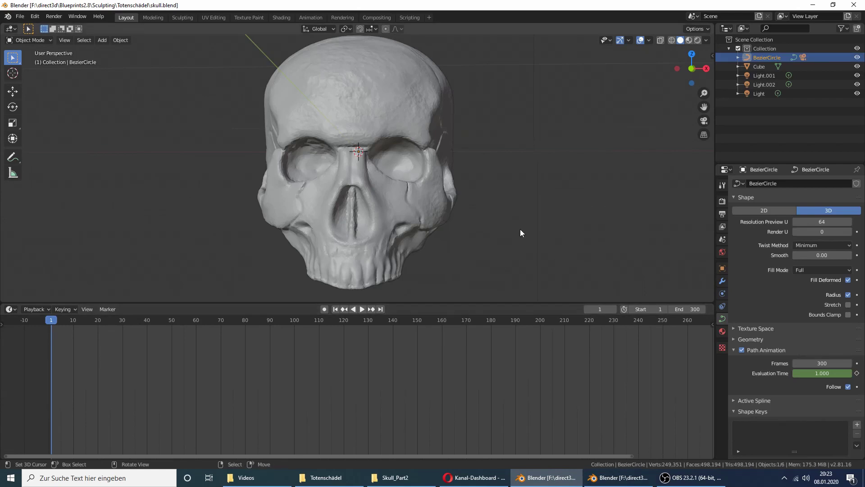
middle_click_drag(520, 229, 510, 234)
left_click(591, 479)
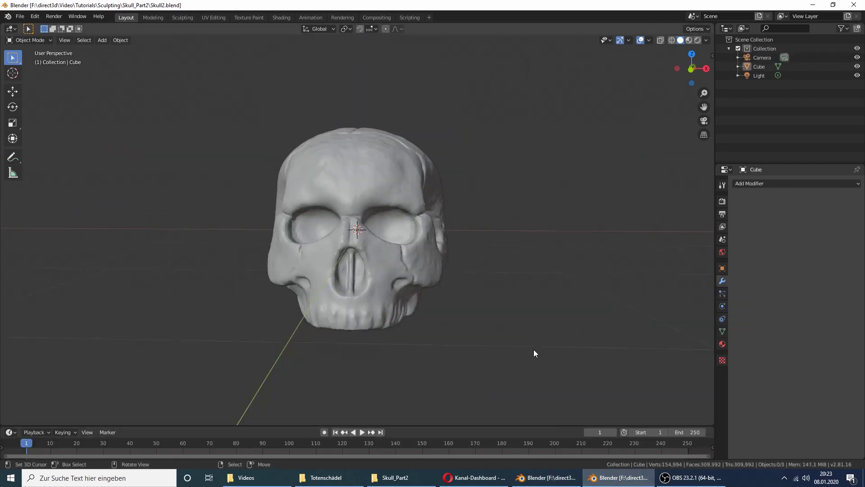
mouse_move(533, 349)
middle_mouse_down()
mouse_move(454, 345)
mouse_move(445, 311)
mouse_move(518, 303)
mouse_move(560, 357)
middle_mouse_up()
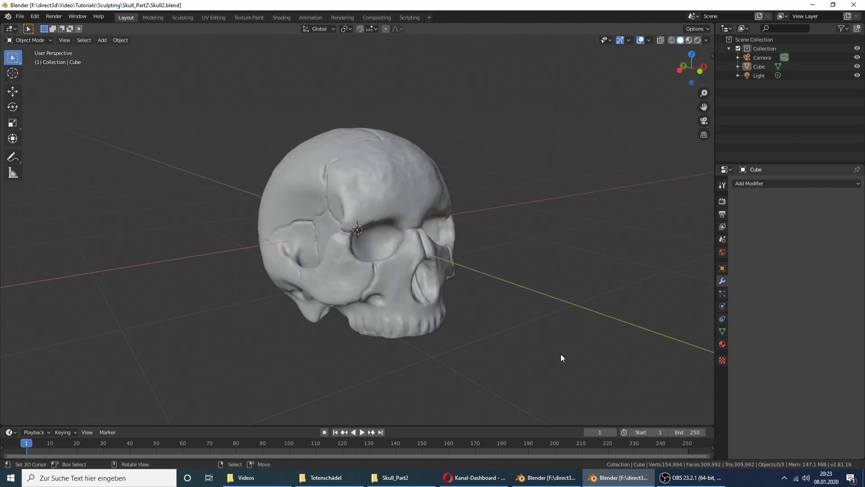